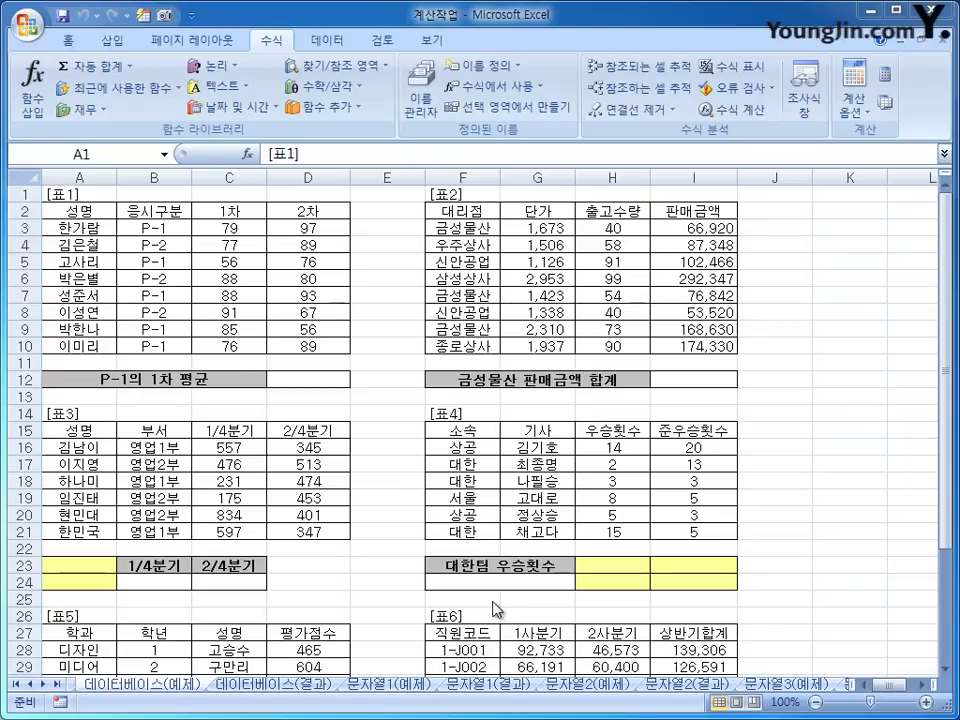
# Examine [표1] on the 데이터베이스(예제) sheet: the data range, the 응시구분 condition cells, and the P-1 rows with their 1차 scores.
pyautogui.click(142, 690)
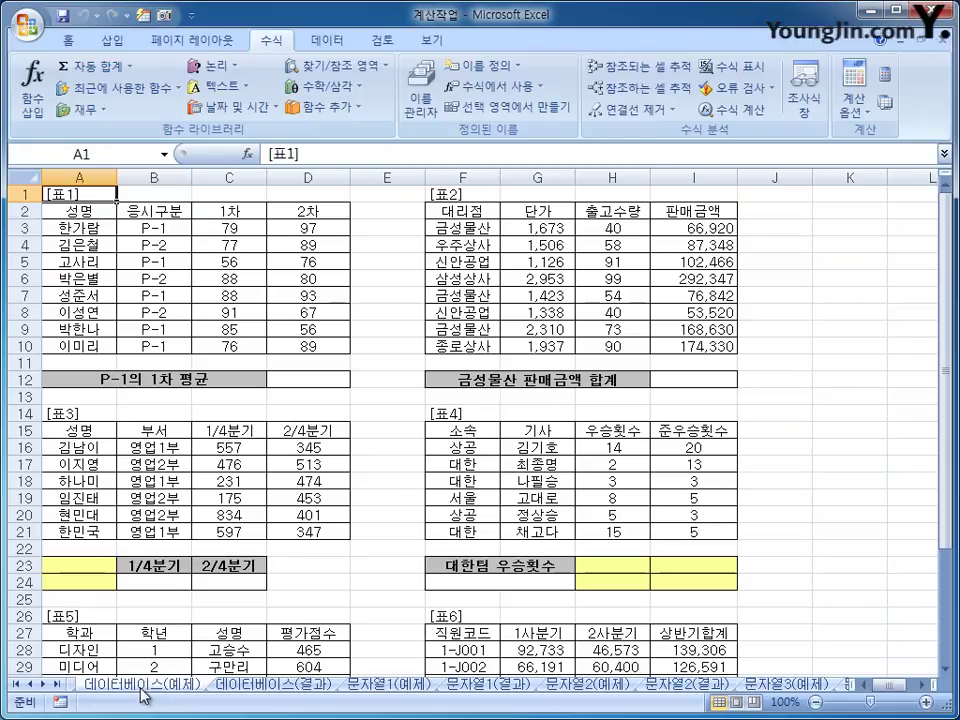
pyautogui.click(312, 385)
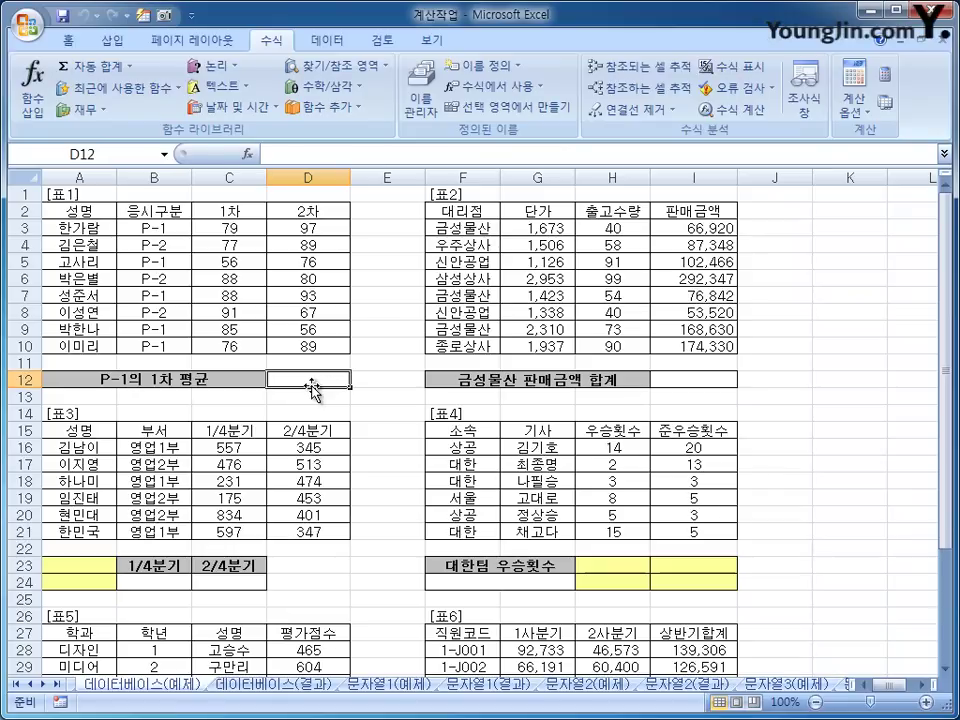
pyautogui.moveTo(72, 210); pyautogui.dragTo(301, 345)
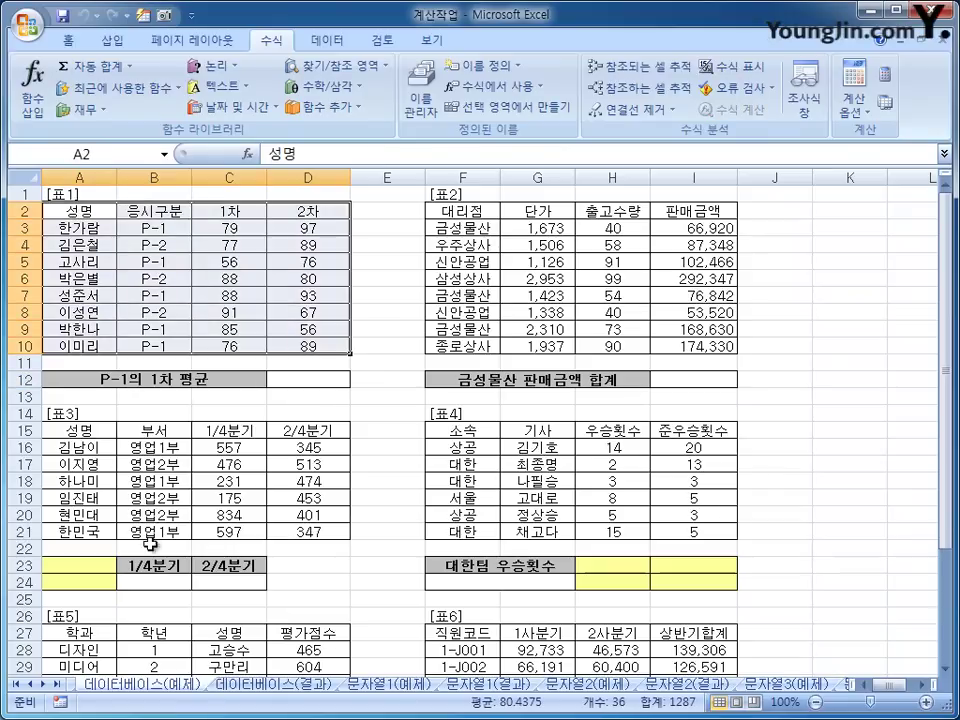
pyautogui.moveTo(77, 568); pyautogui.dragTo(101, 586)
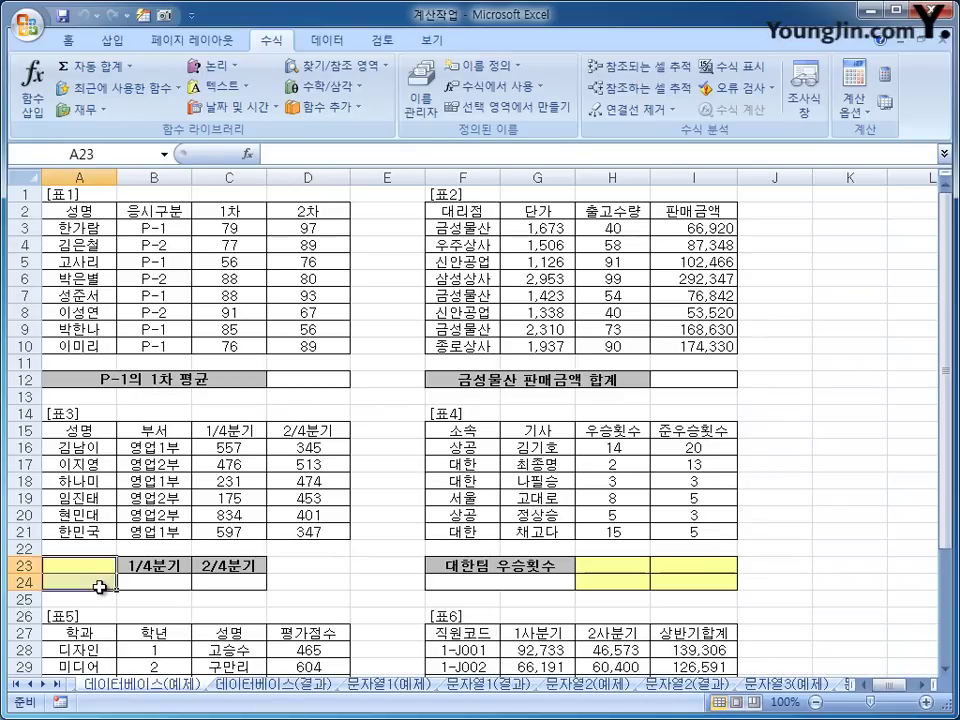
pyautogui.click(294, 380)
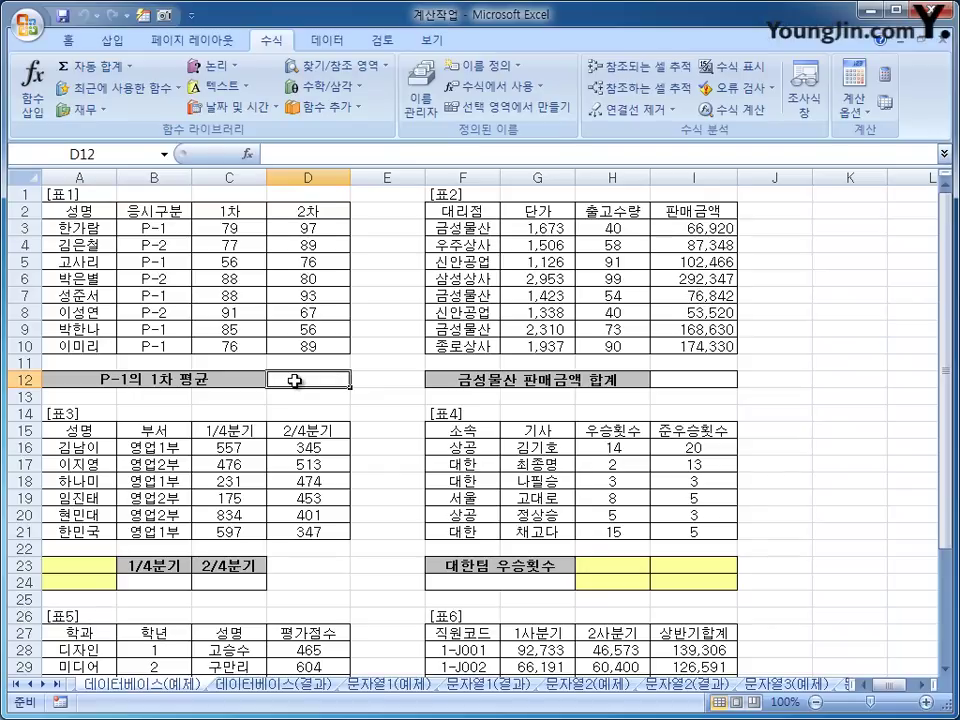
pyautogui.click(153, 210)
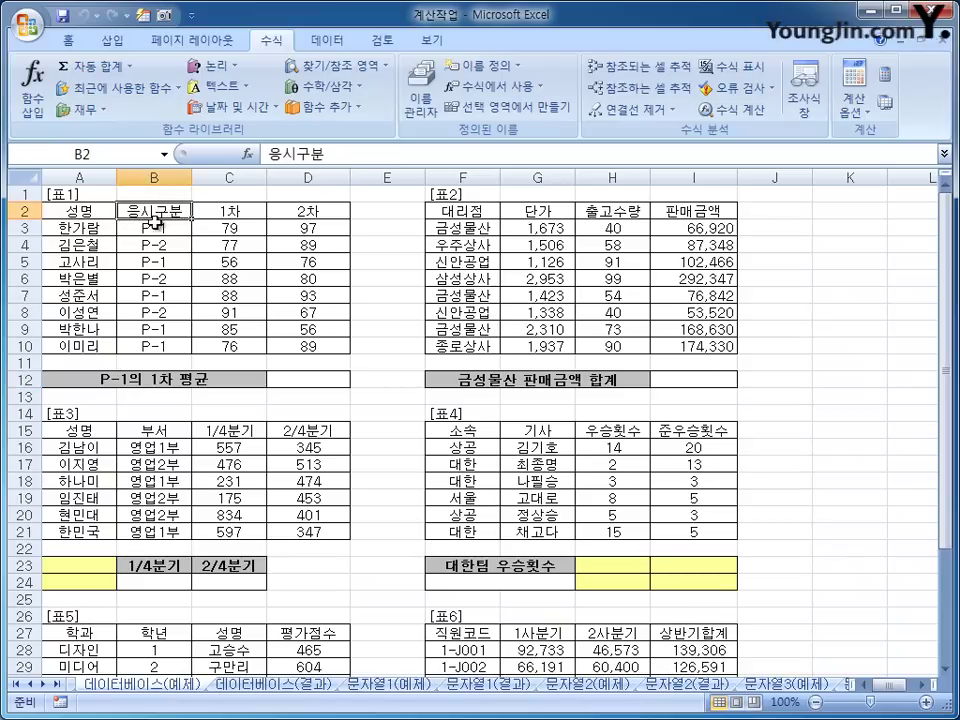
pyautogui.click(155, 228)
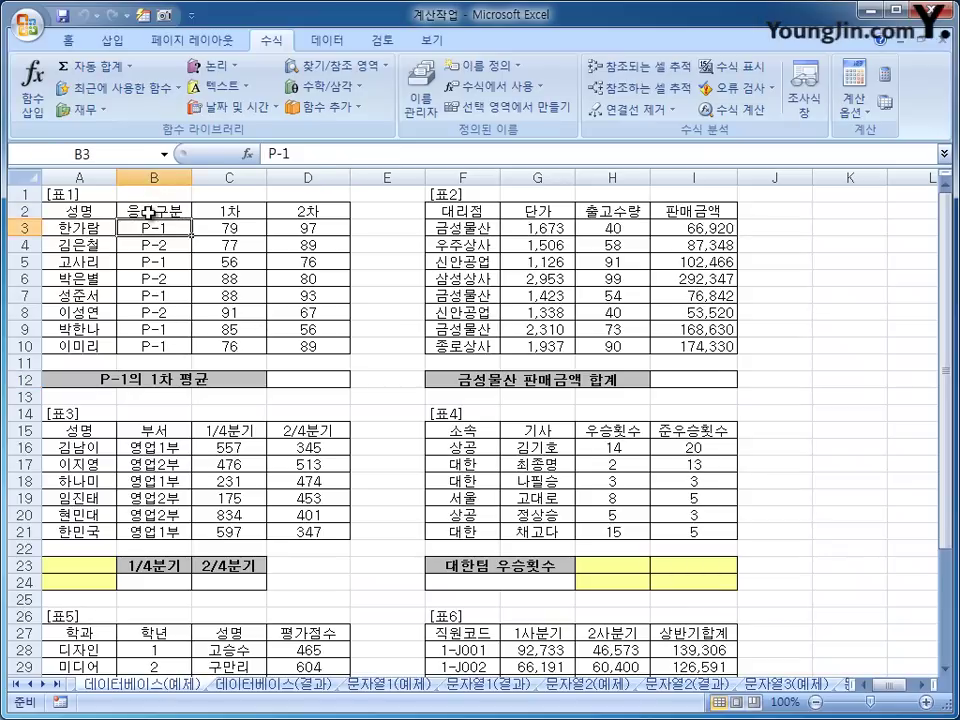
pyautogui.moveTo(128, 210); pyautogui.dragTo(140, 234)
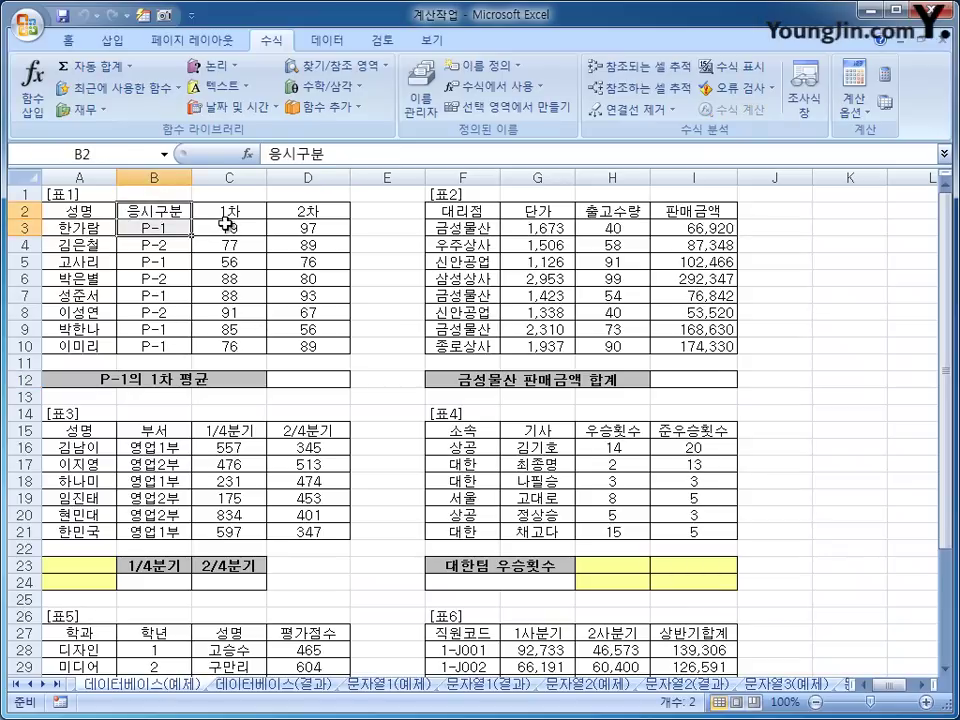
pyautogui.click(226, 224)
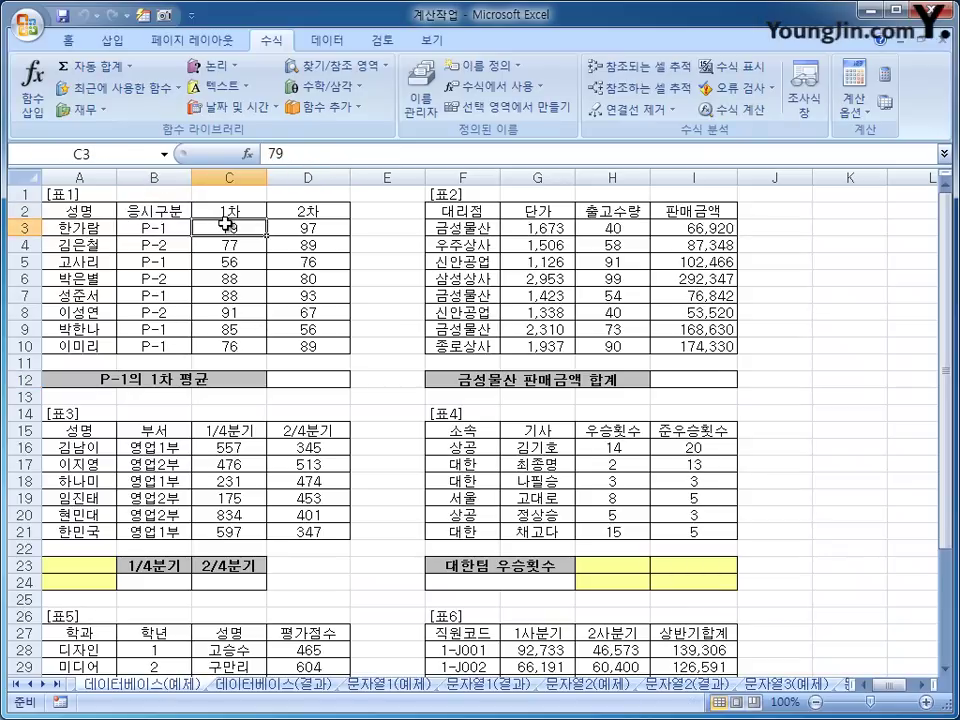
pyautogui.moveTo(130, 226); pyautogui.dragTo(228, 302)
pyautogui.keyDown('ctrl'); pyautogui.click(185, 298); pyautogui.keyUp('ctrl')
pyautogui.moveTo(150, 329); pyautogui.dragTo(236, 350)
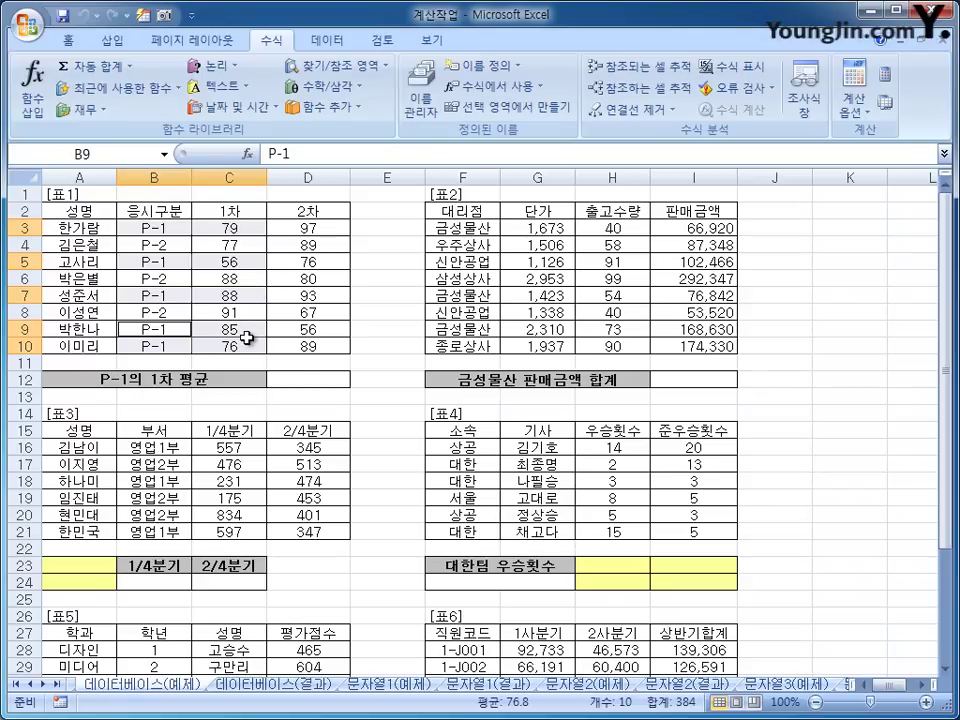
# Insert the DAVERAGE function from the 데이터베이스 category into D12 for the P-1 first-round average.
pyautogui.click(317, 385)
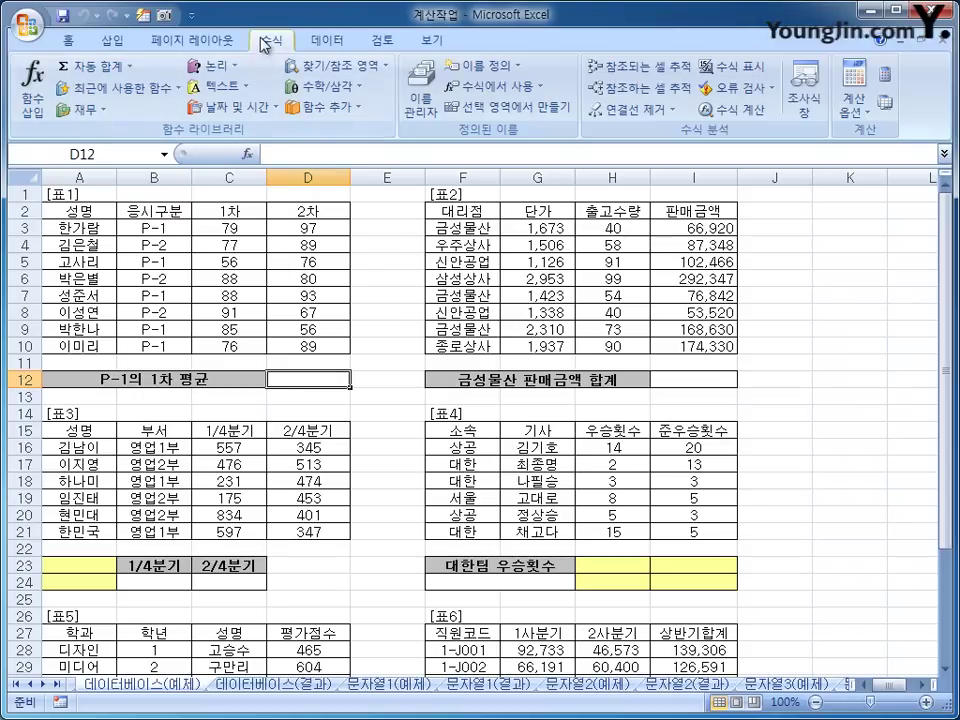
pyautogui.click(35, 113)
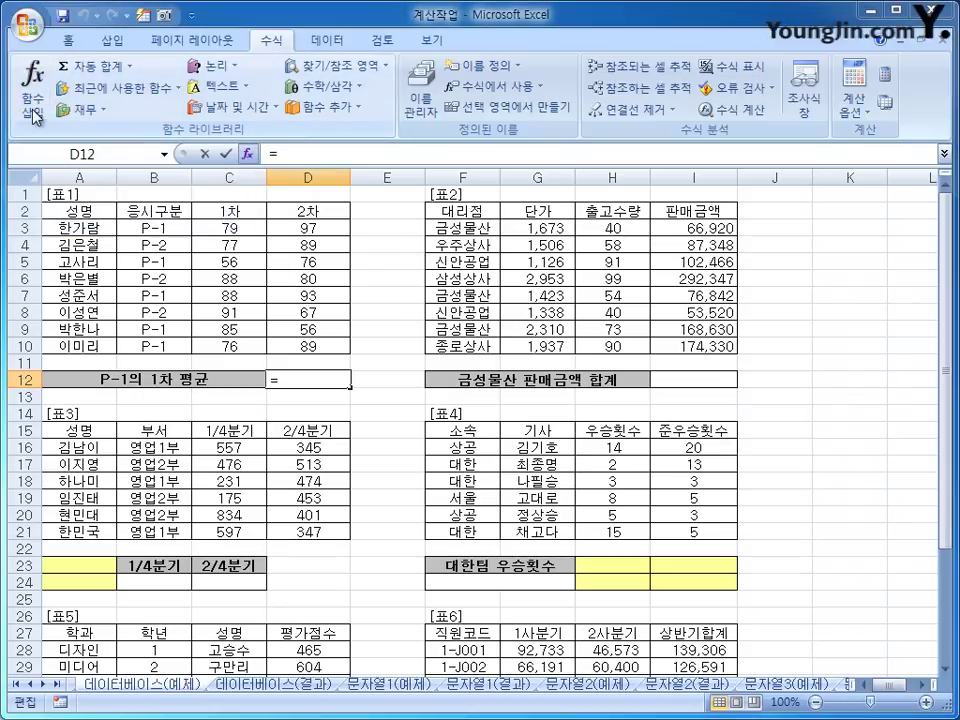
pyautogui.moveTo(552, 210); pyautogui.dragTo(435, 203)
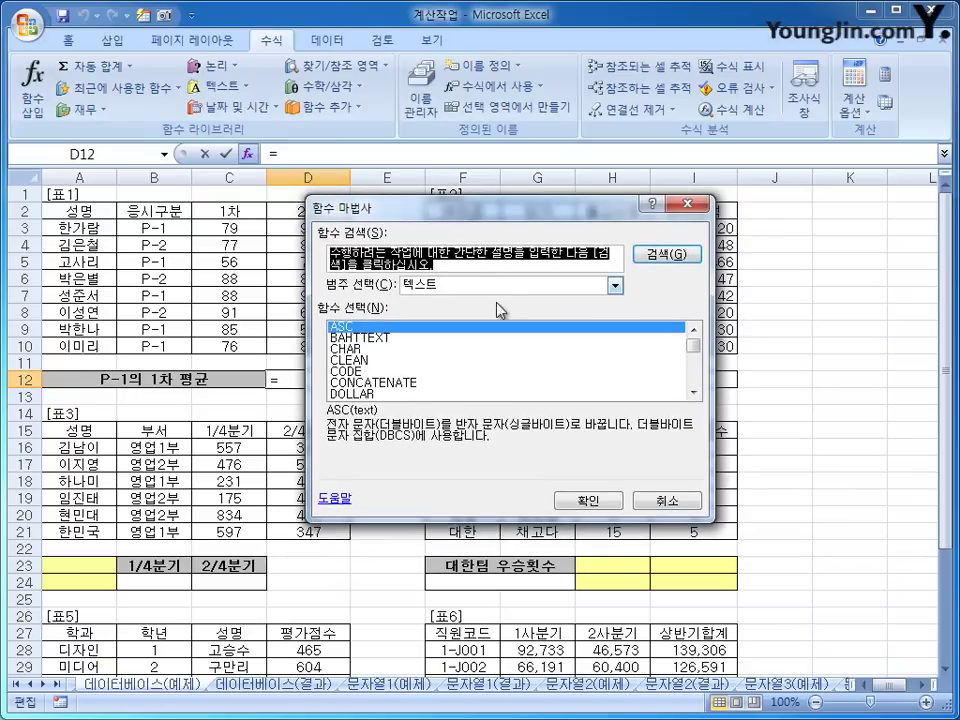
pyautogui.click(487, 288)
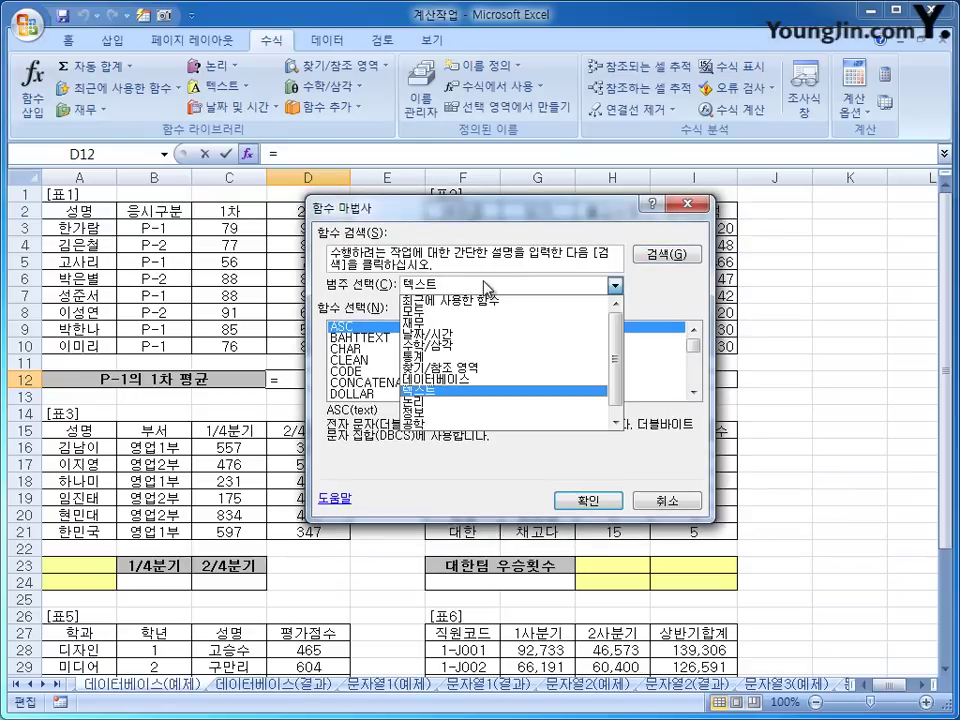
pyautogui.click(474, 381)
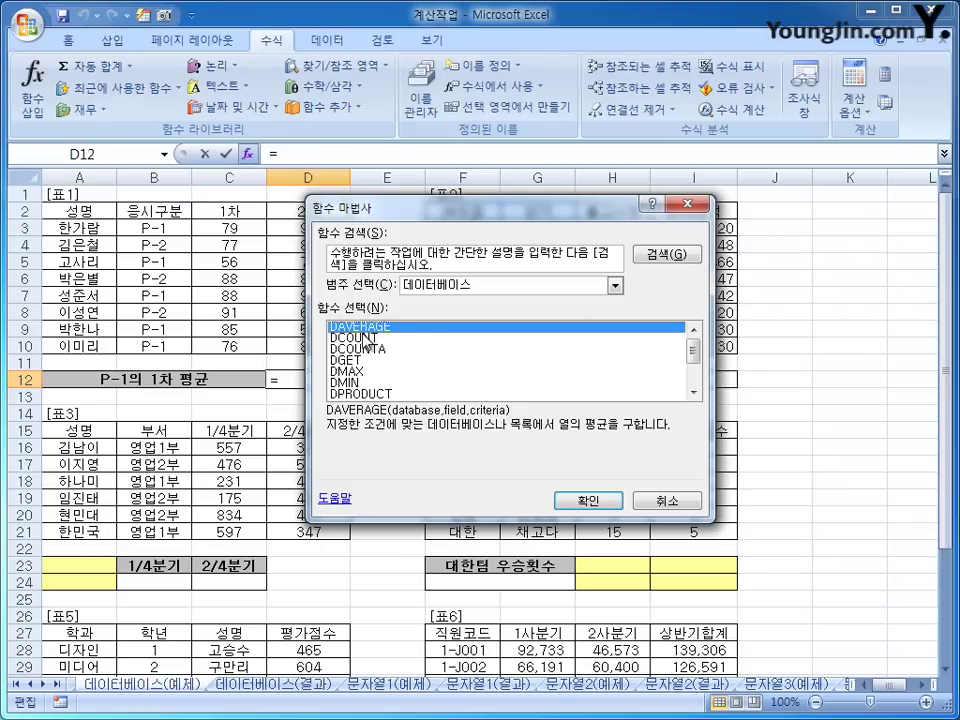
pyautogui.click(585, 500)
pyautogui.moveTo(408, 424); pyautogui.dragTo(768, 392)
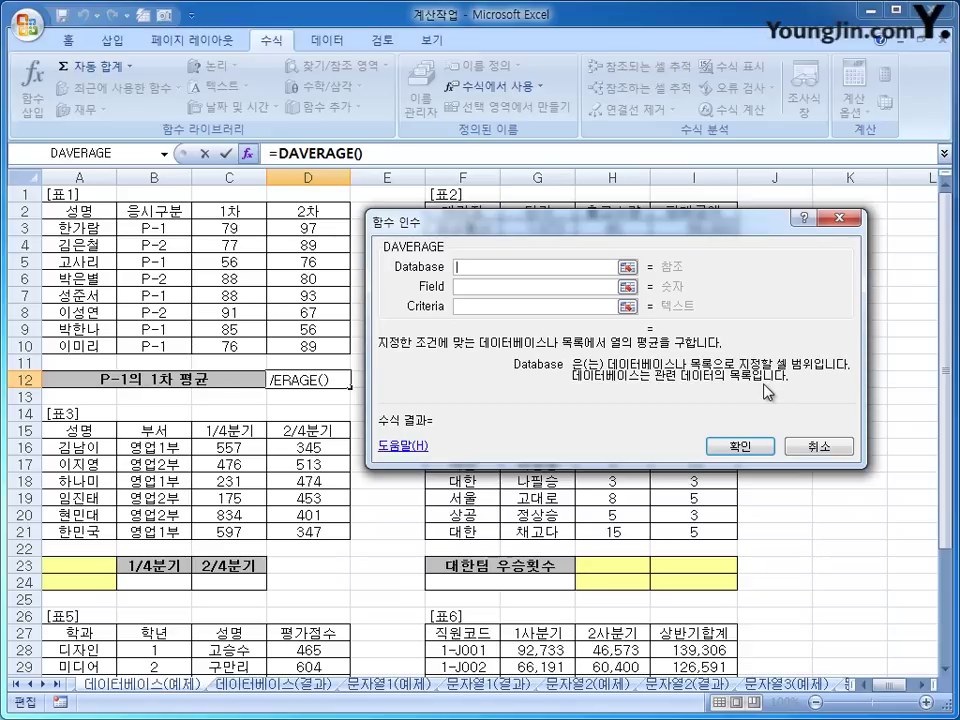
# Complete the DAVERAGE formula with Database A2:D10, Field 3 and Criteria B2:B3.
pyautogui.moveTo(105, 212); pyautogui.dragTo(298, 341)
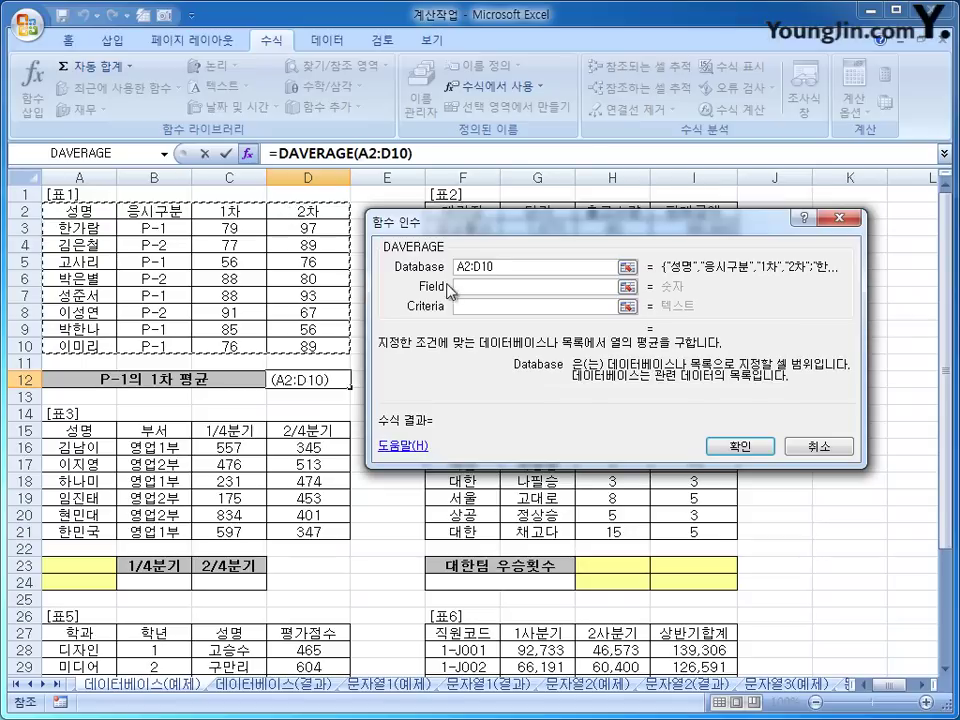
pyautogui.click(492, 286)
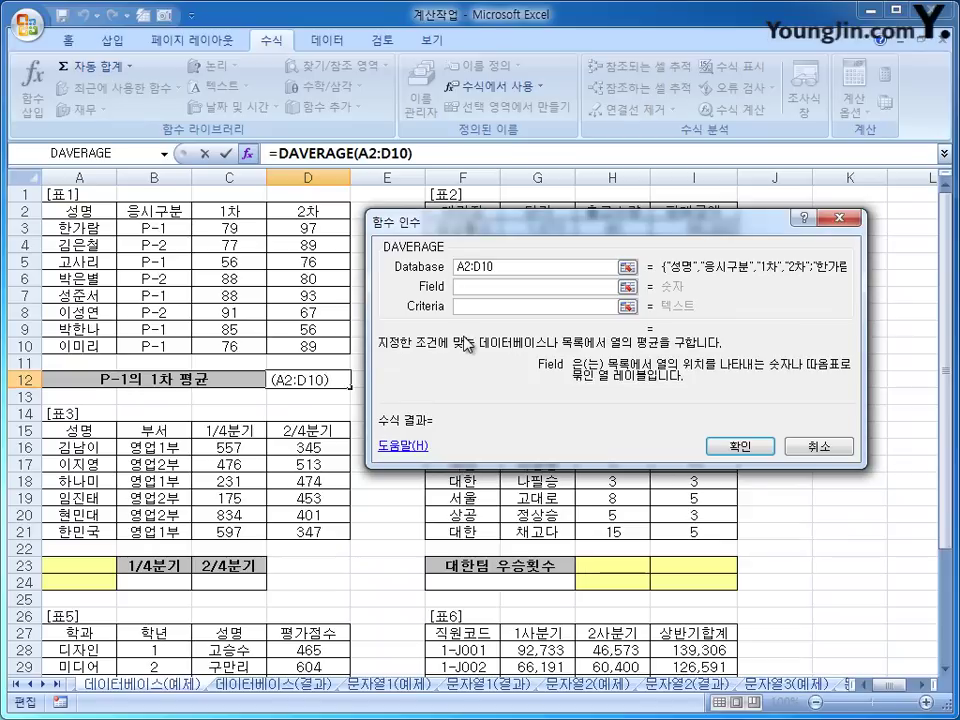
pyautogui.click(254, 219)
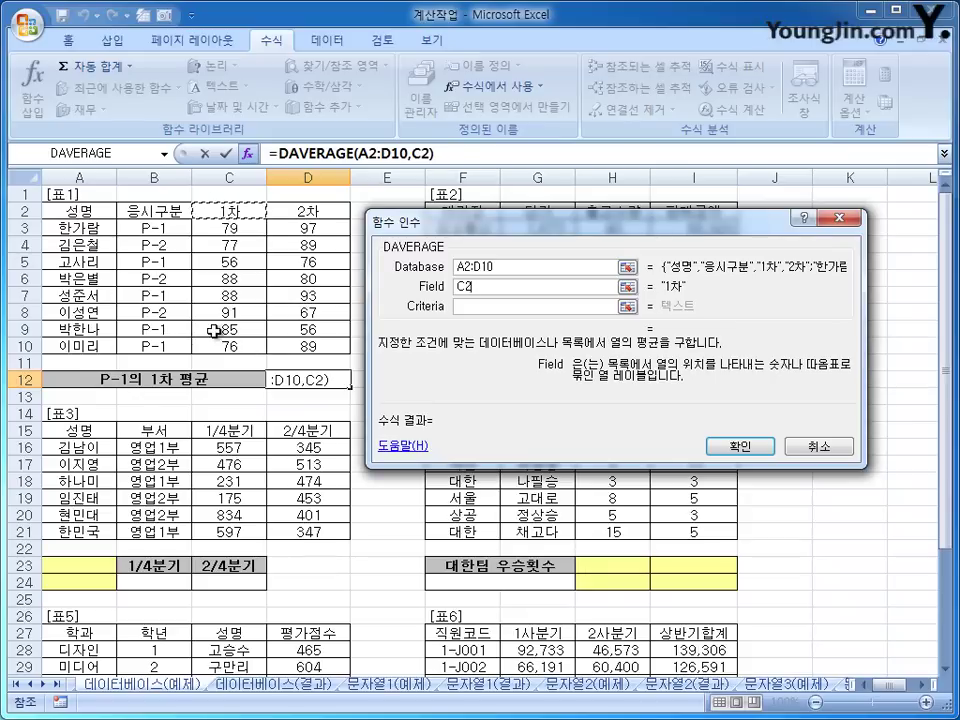
pyautogui.doubleClick(466, 286)
pyautogui.write('3')
pyautogui.press('Tab')
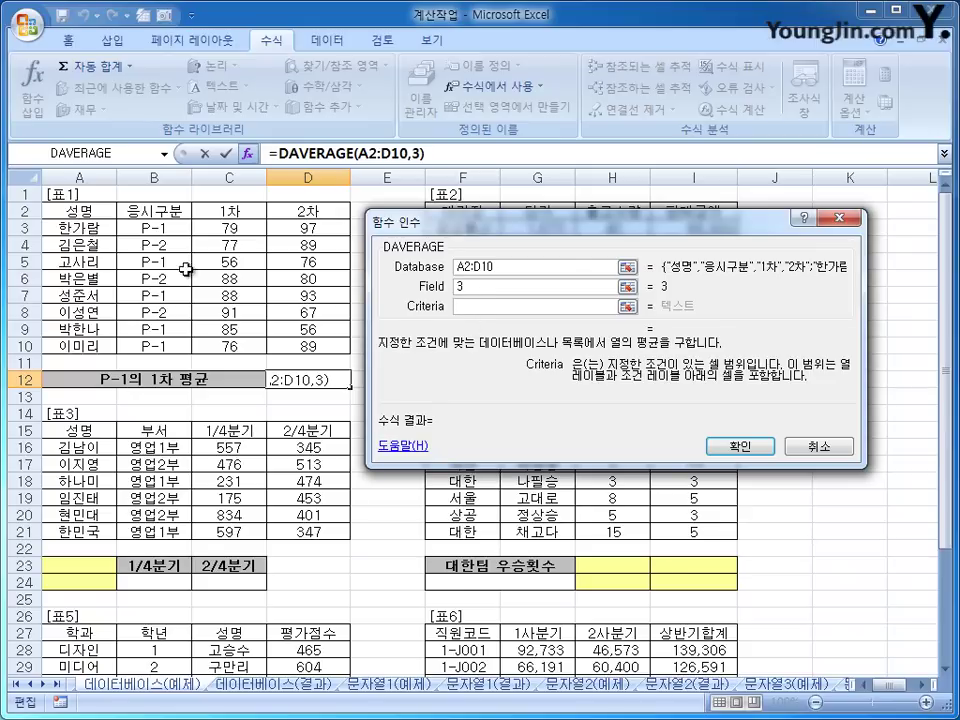
pyautogui.moveTo(150, 211); pyautogui.dragTo(172, 232)
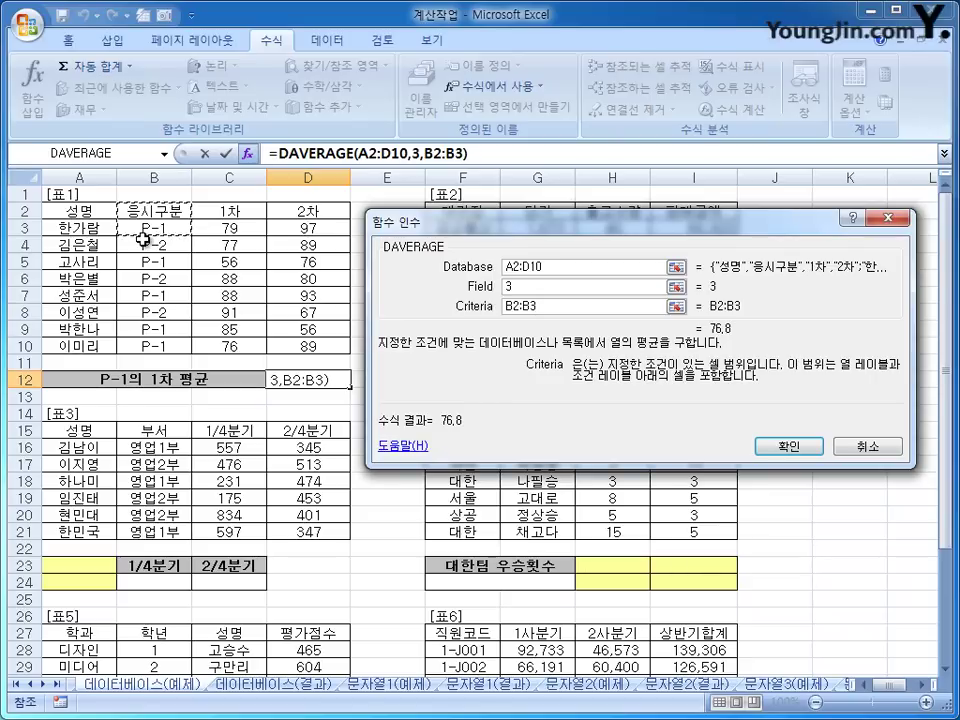
pyautogui.click(784, 446)
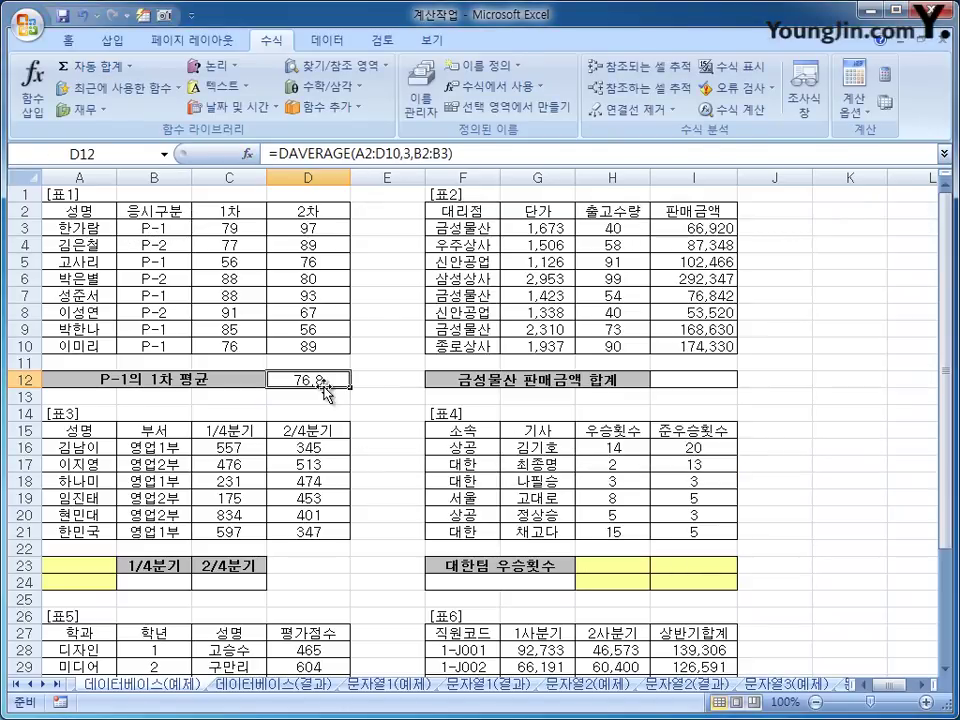
# Insert the DSUM function from the 데이터베이스 category into I12 for the 금성물산 sales total of [표2].
pyautogui.click(720, 379)
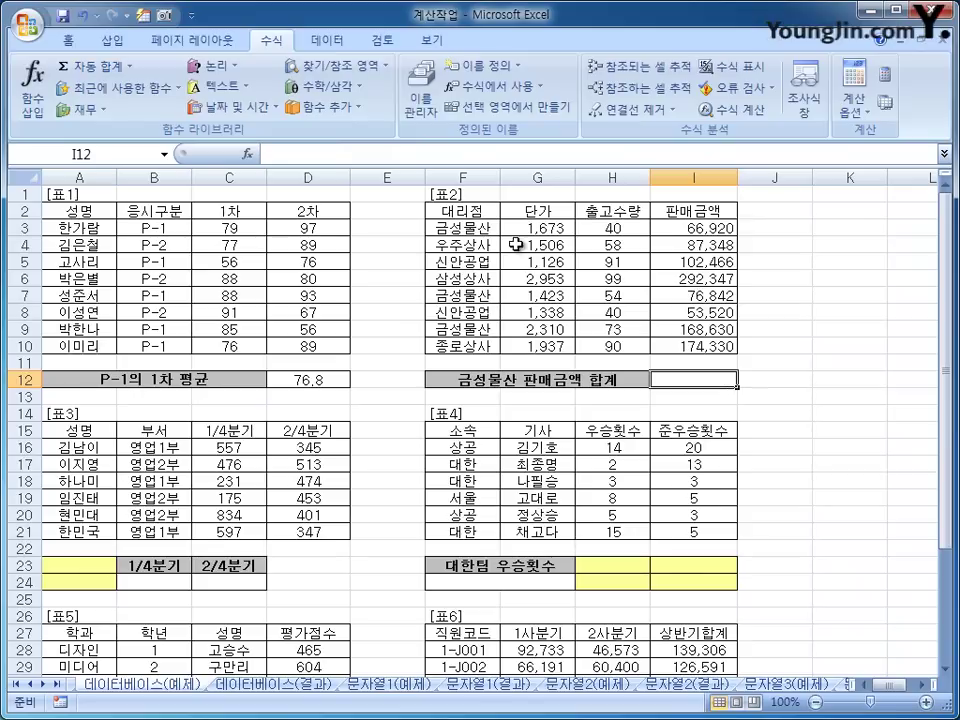
pyautogui.click(447, 206)
pyautogui.moveTo(451, 205); pyautogui.dragTo(452, 225)
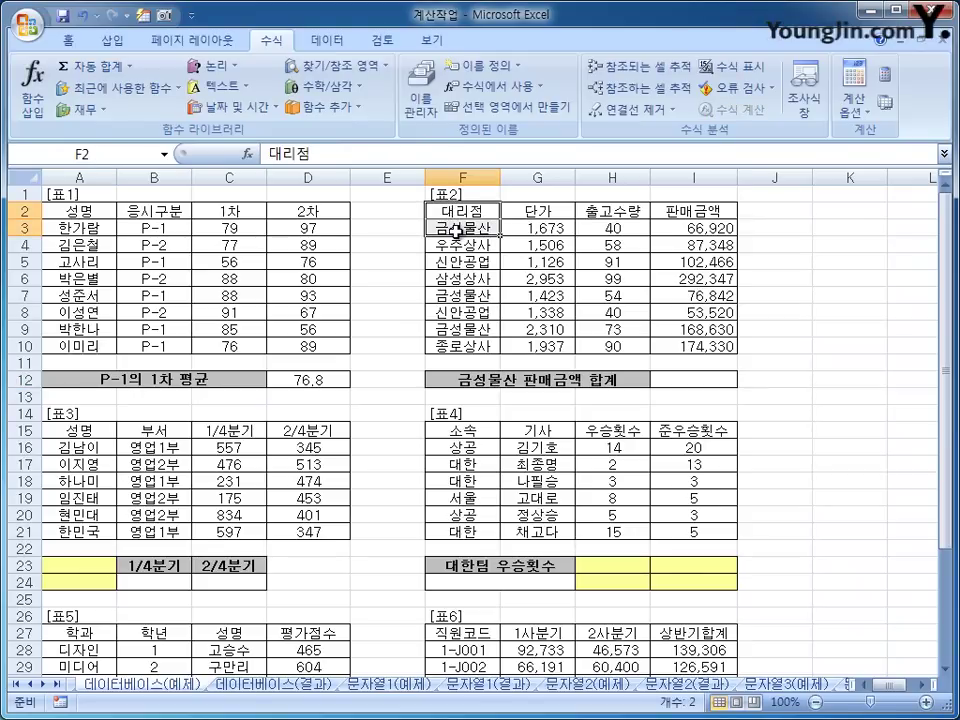
pyautogui.click(700, 228)
pyautogui.click(700, 292)
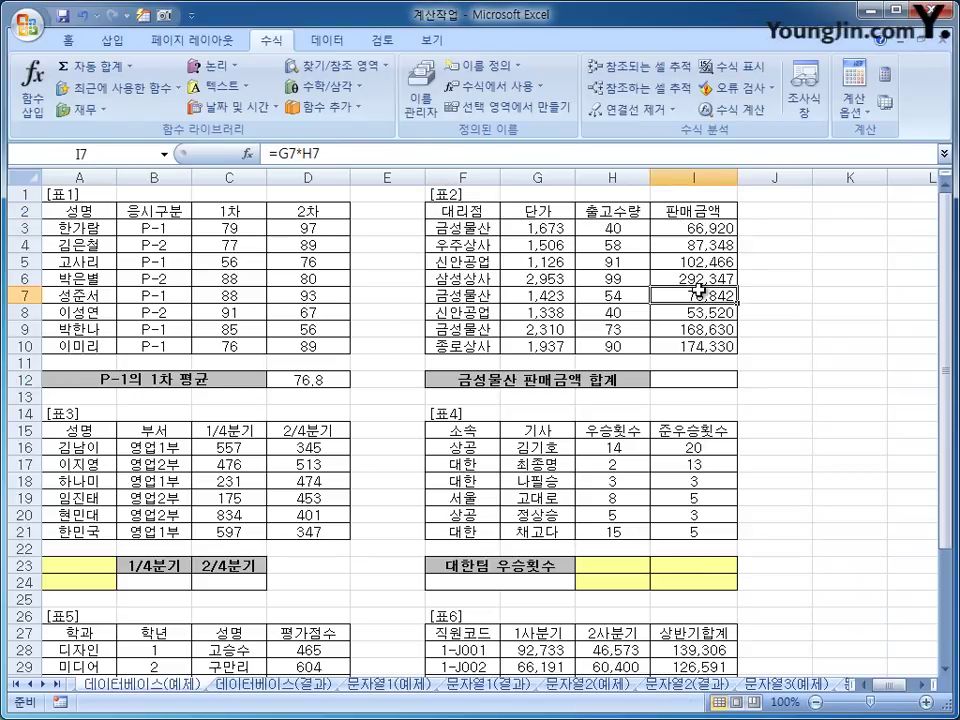
pyautogui.click(700, 328)
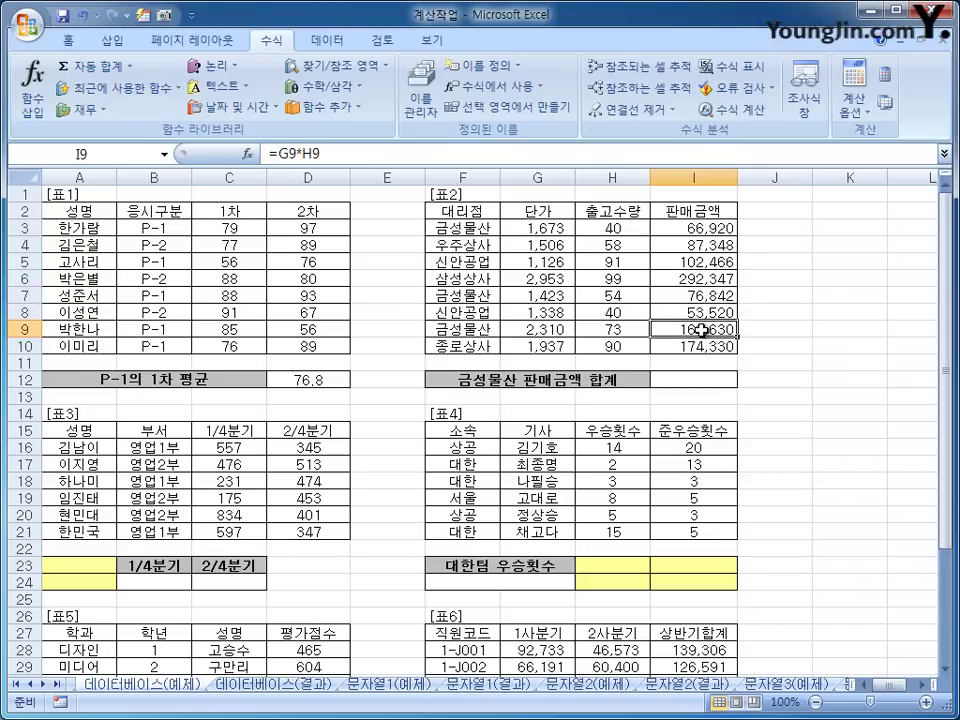
pyautogui.click(692, 384)
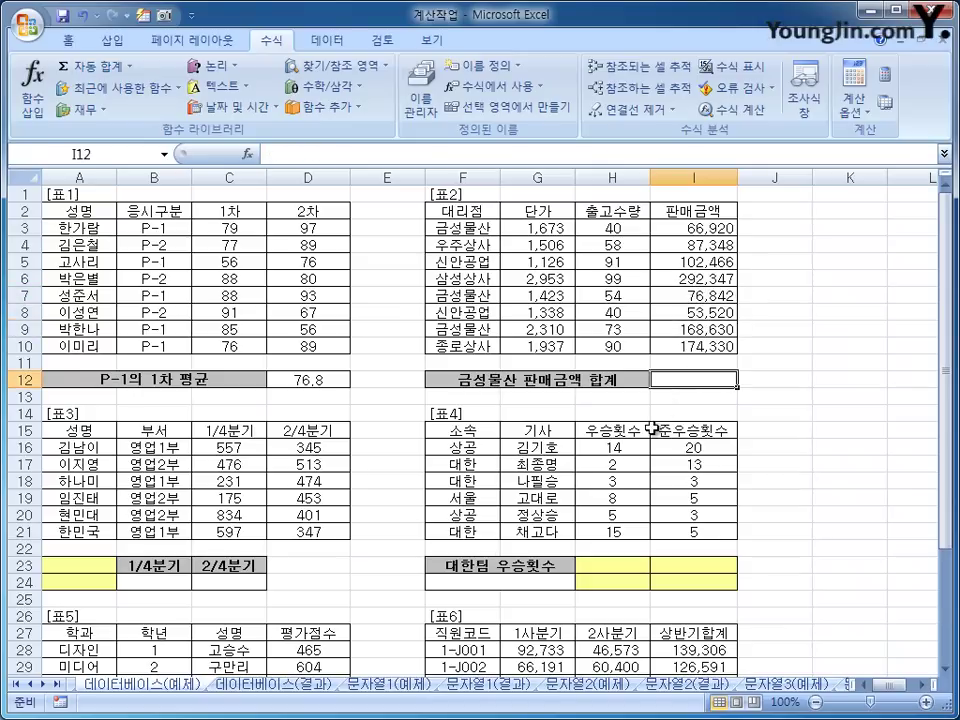
pyautogui.click(33, 88)
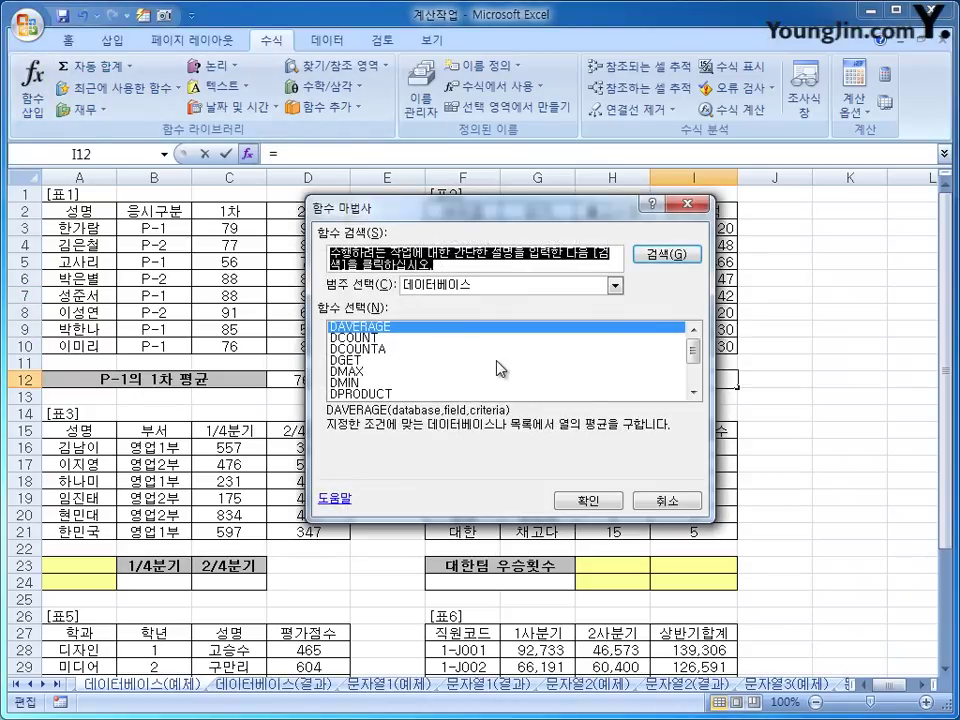
pyautogui.moveTo(697, 354); pyautogui.dragTo(697, 380)
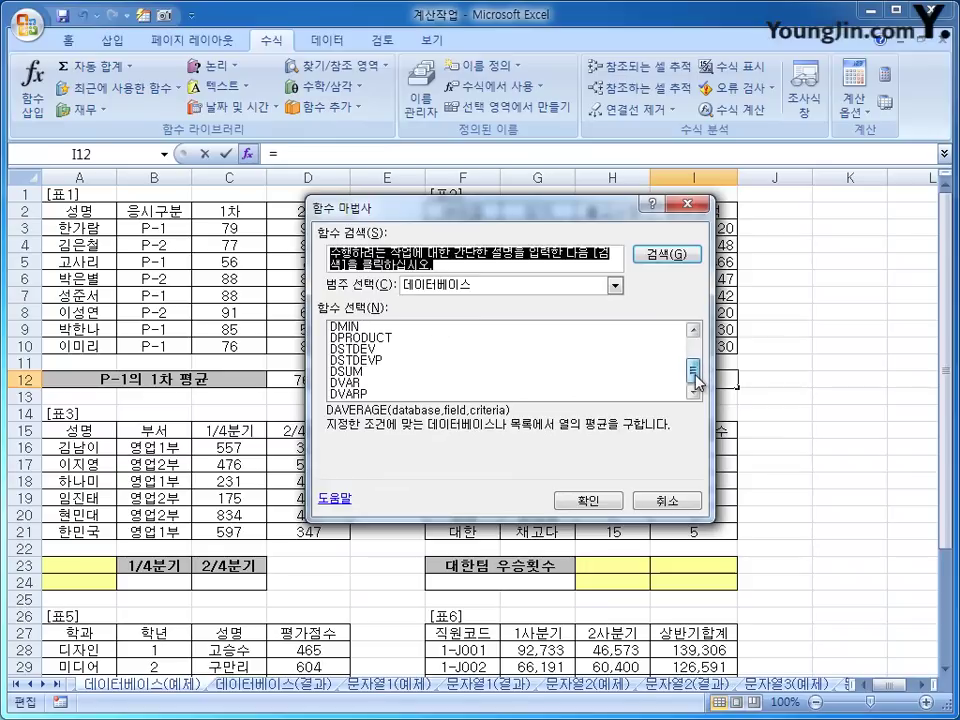
pyautogui.click(450, 371)
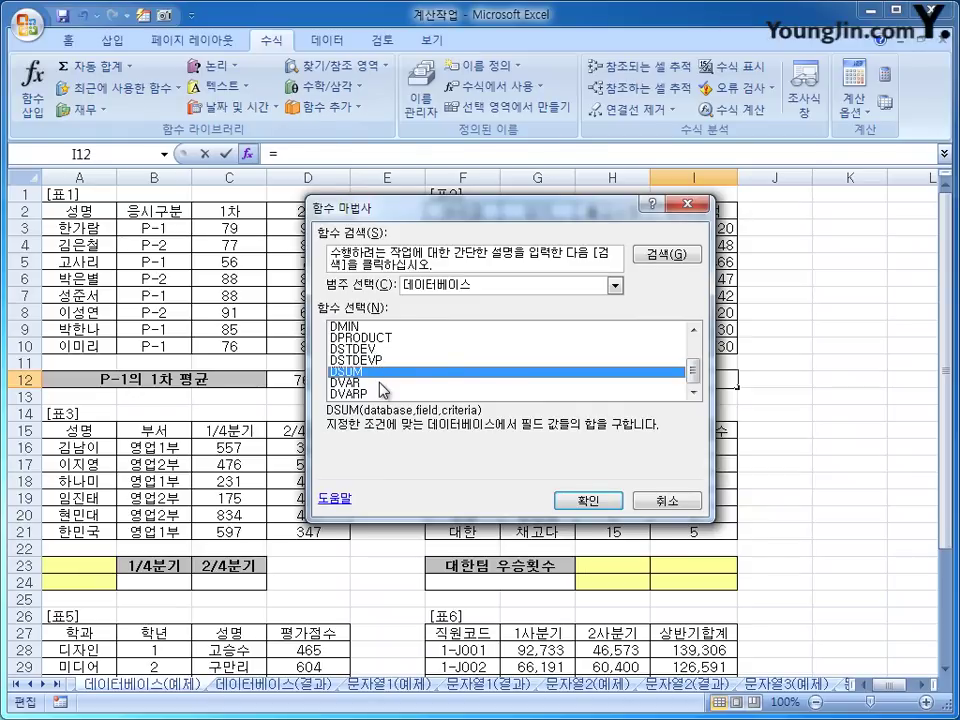
pyautogui.click(588, 500)
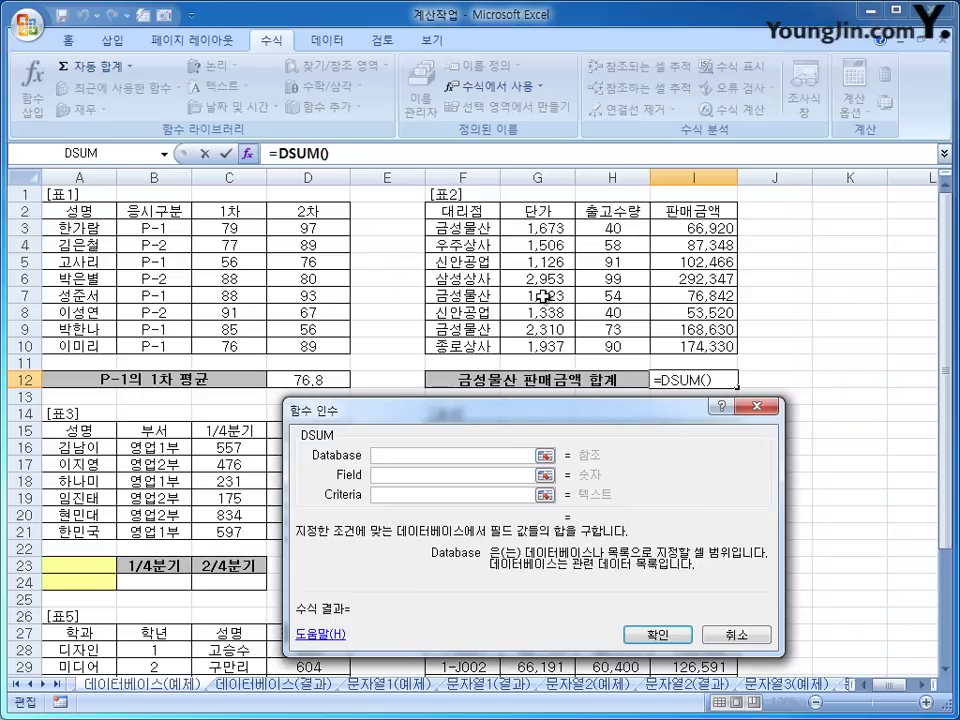
# Complete the DSUM formula with Database F2:I10, Field I2 and Criteria F2:F3.
pyautogui.moveTo(463, 211); pyautogui.dragTo(672, 343)
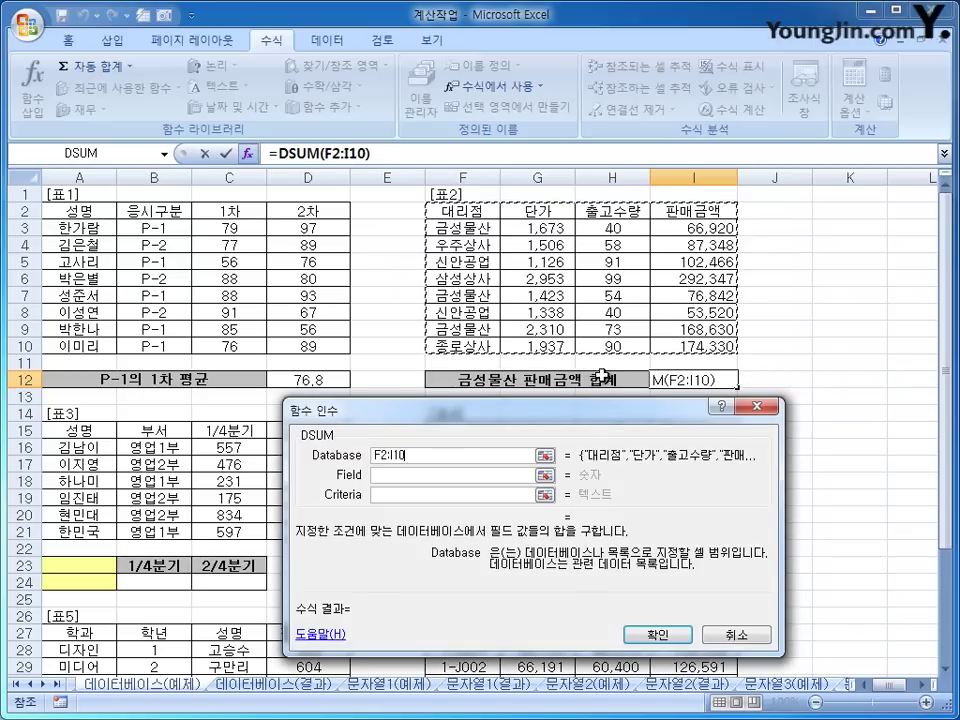
pyautogui.click(456, 478)
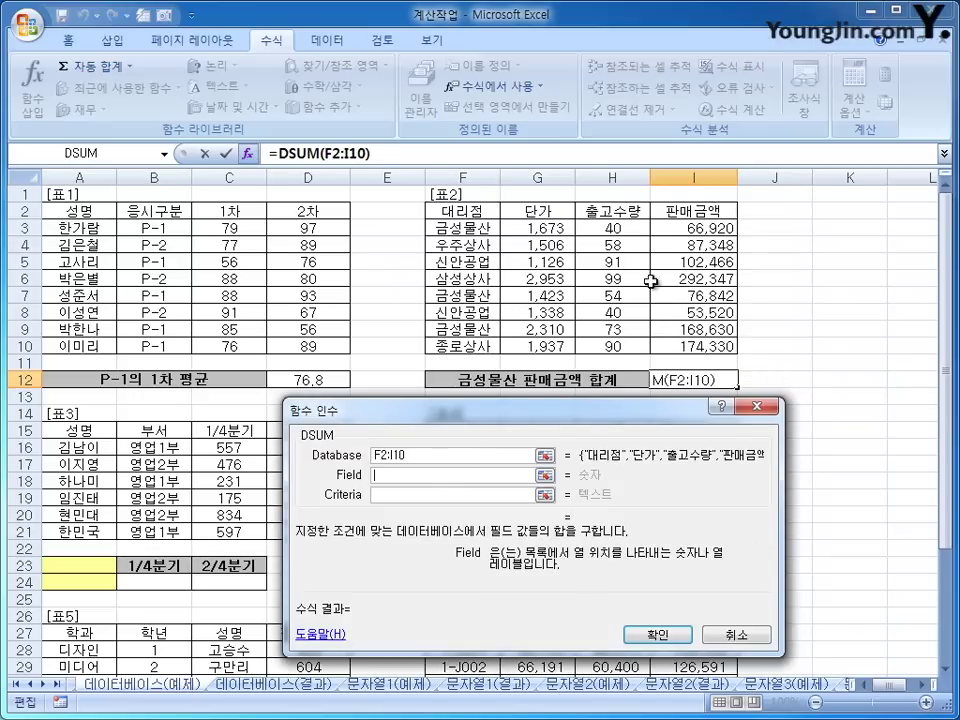
pyautogui.click(681, 209)
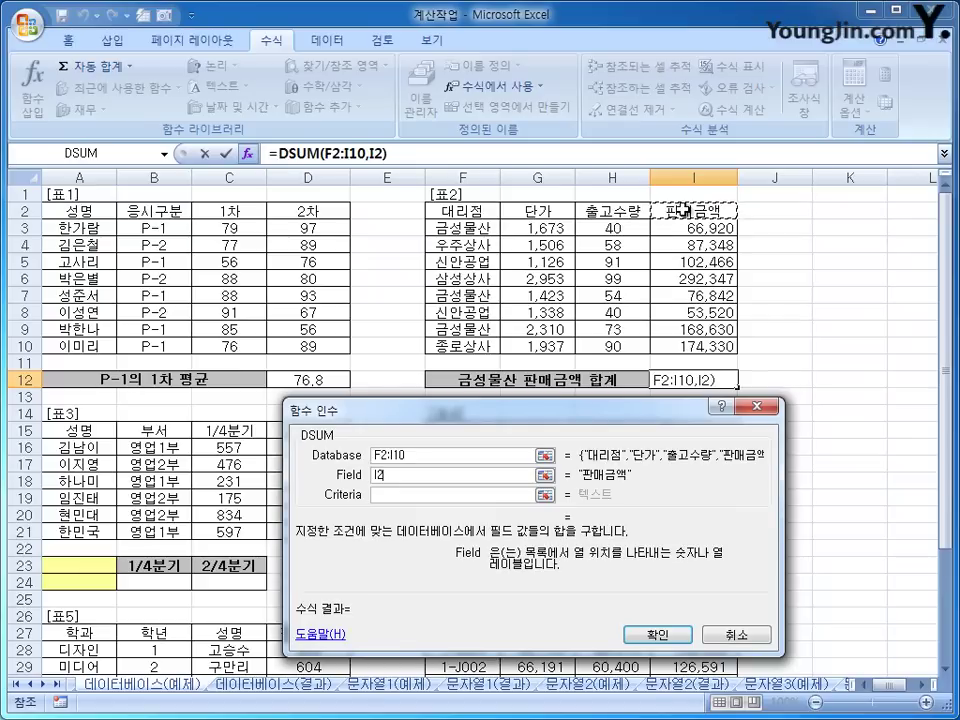
pyautogui.click(452, 494)
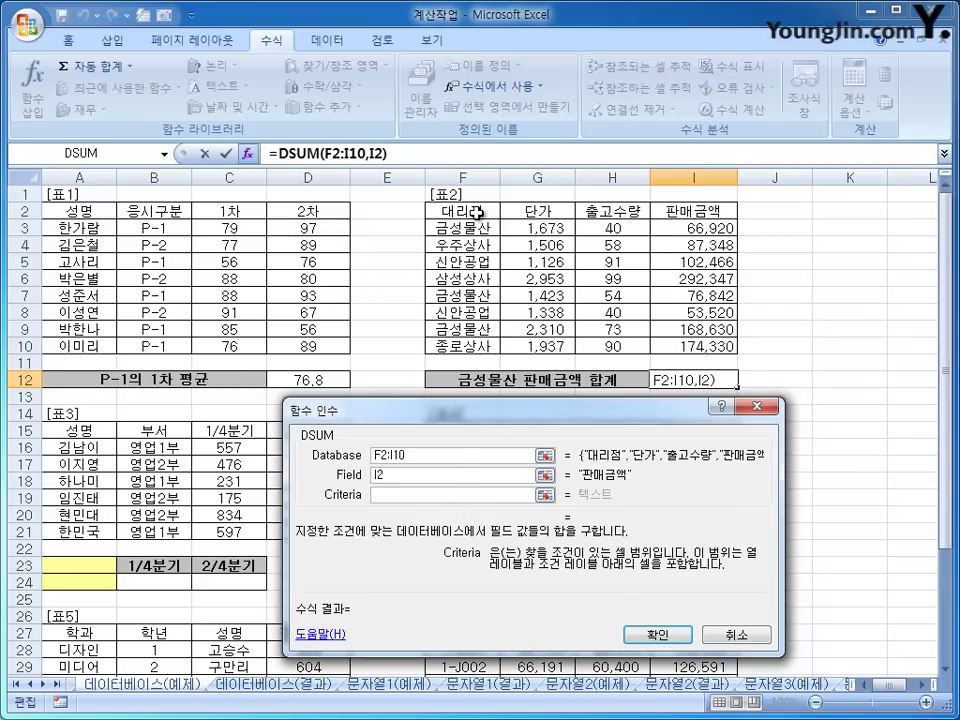
pyautogui.moveTo(462, 211); pyautogui.dragTo(477, 240)
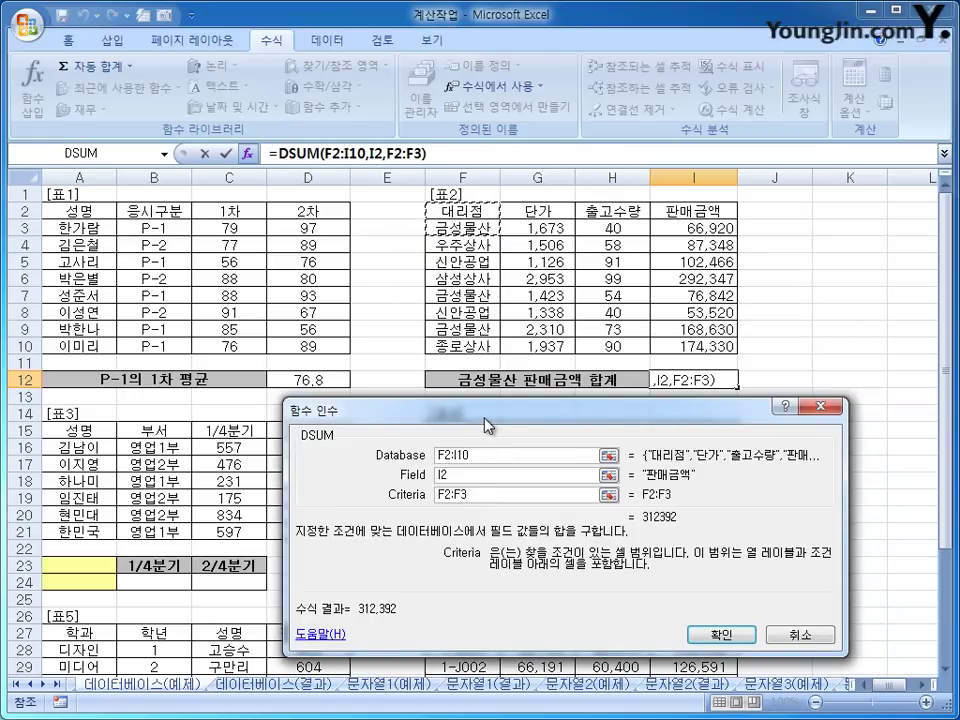
pyautogui.moveTo(484, 417); pyautogui.dragTo(449, 332)
pyautogui.click(664, 548)
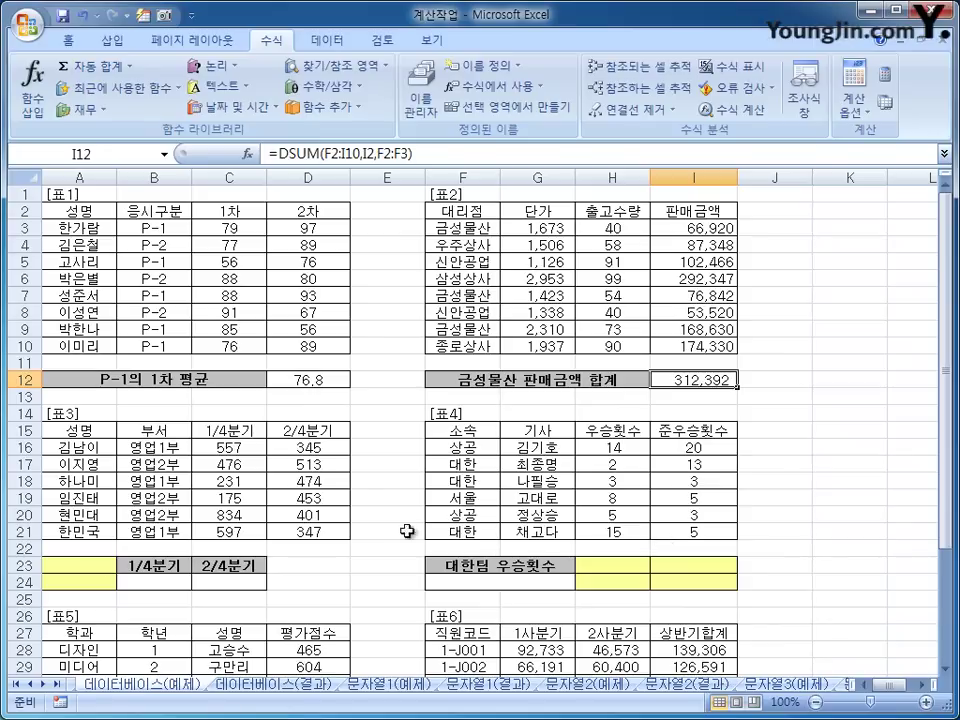
# Enter the criteria heading 부서 in A23 and the condition 영업2부 in A24.
pyautogui.click(92, 566)
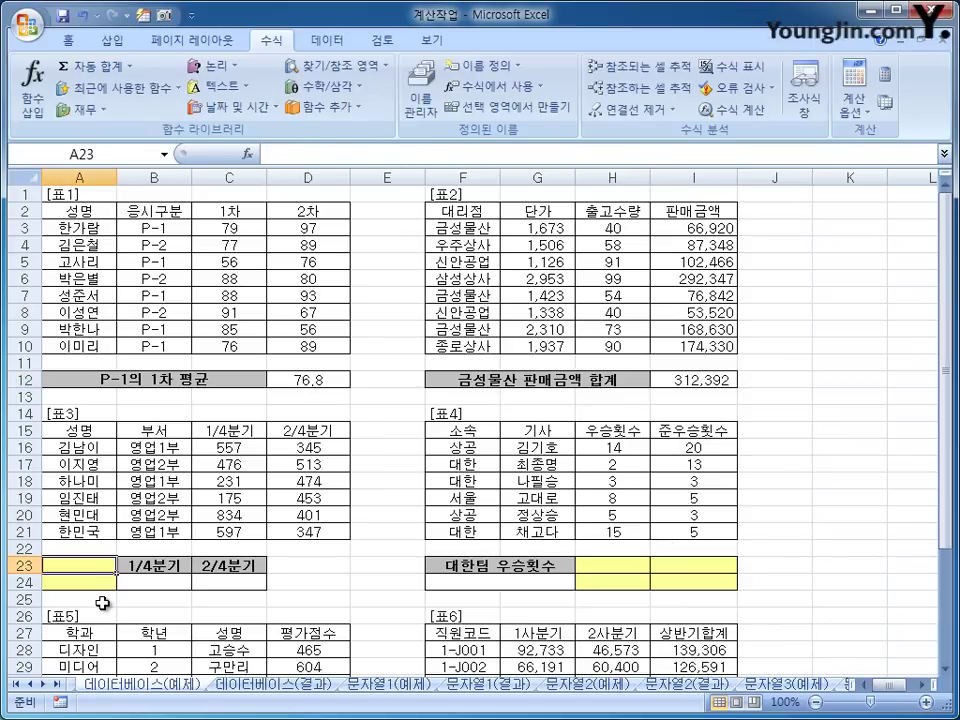
pyautogui.write('q')
pyautogui.press('BackSpace')
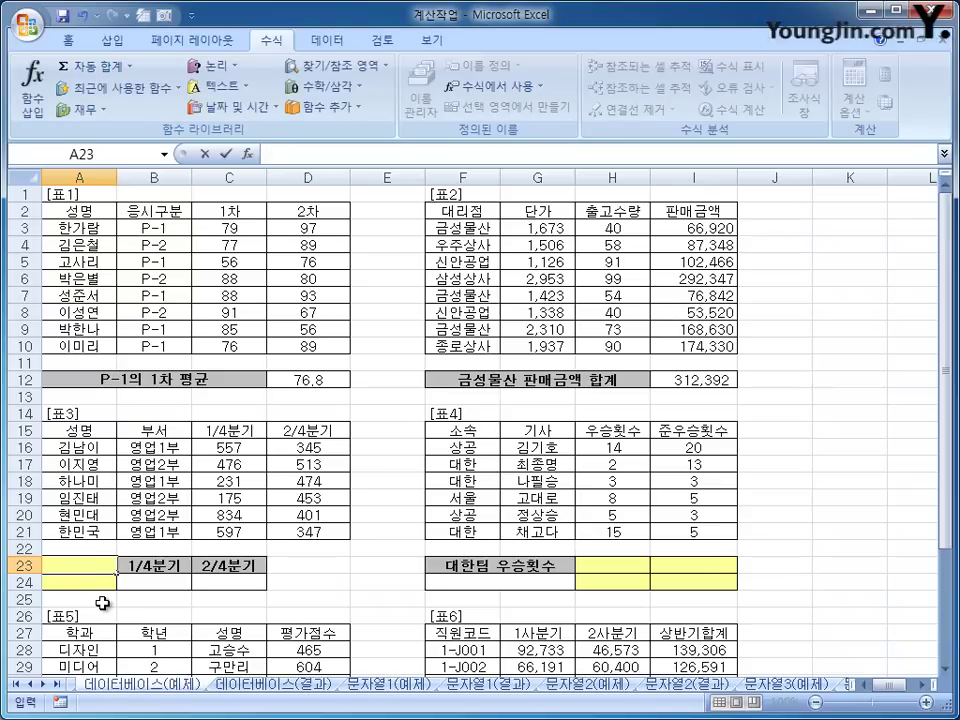
pyautogui.write('부서')
pyautogui.press('Return')
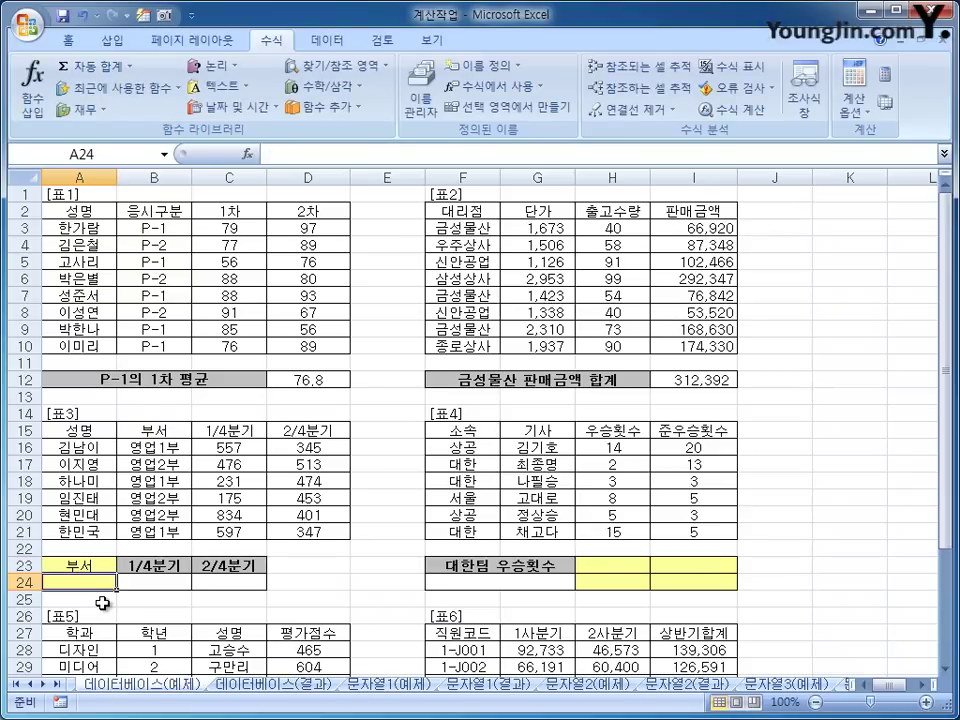
pyautogui.write('영업')
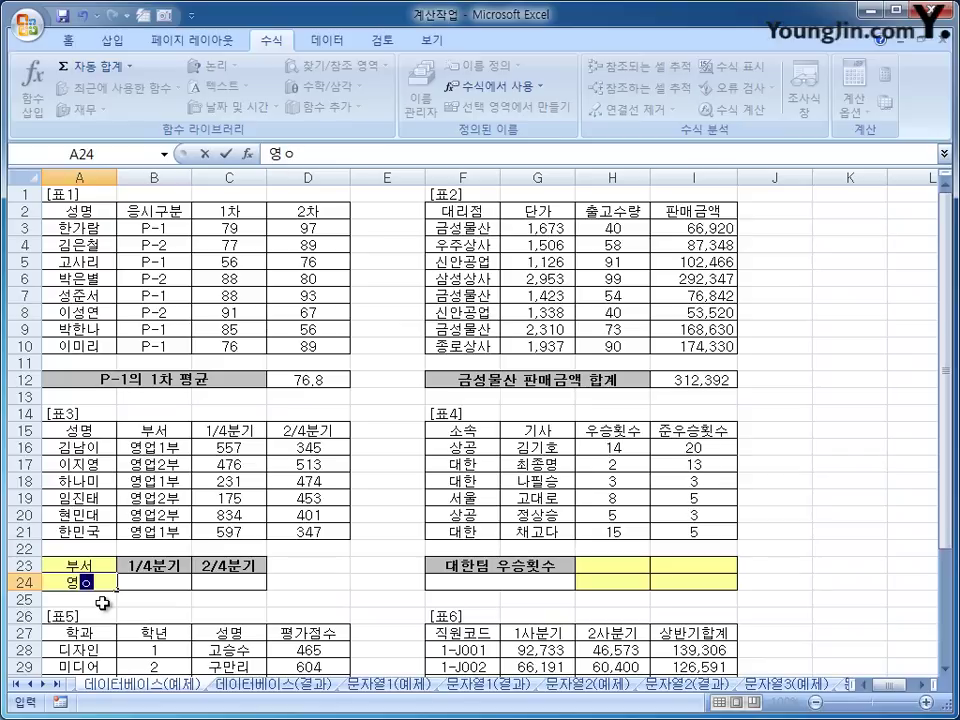
pyautogui.write('2부')
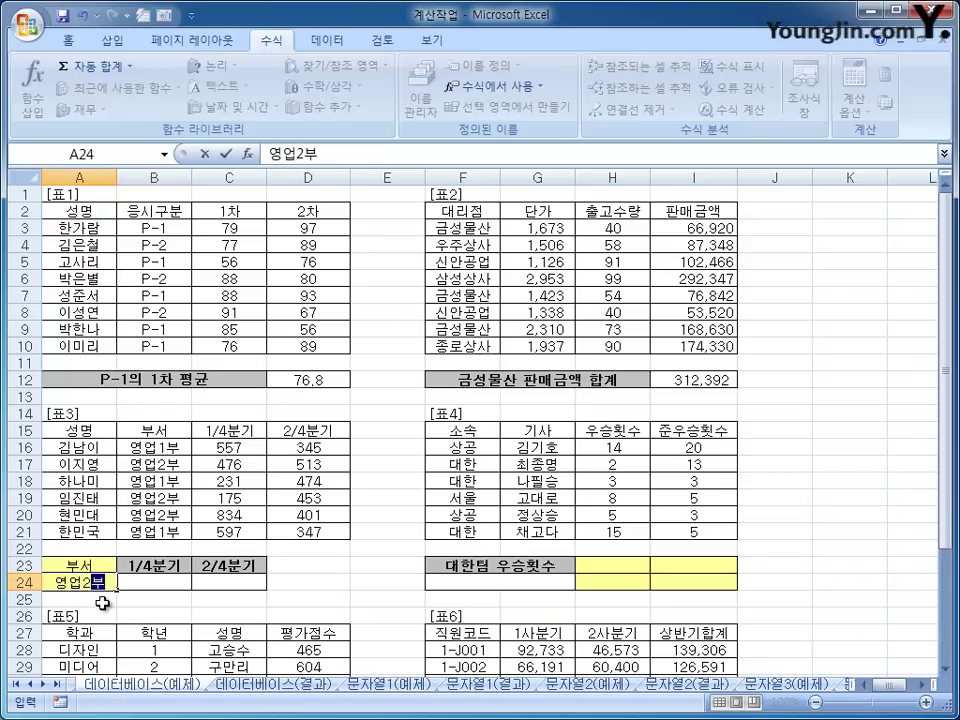
pyautogui.press('Return')
pyautogui.click(104, 568)
pyautogui.moveTo(104, 568); pyautogui.dragTo(77, 581)
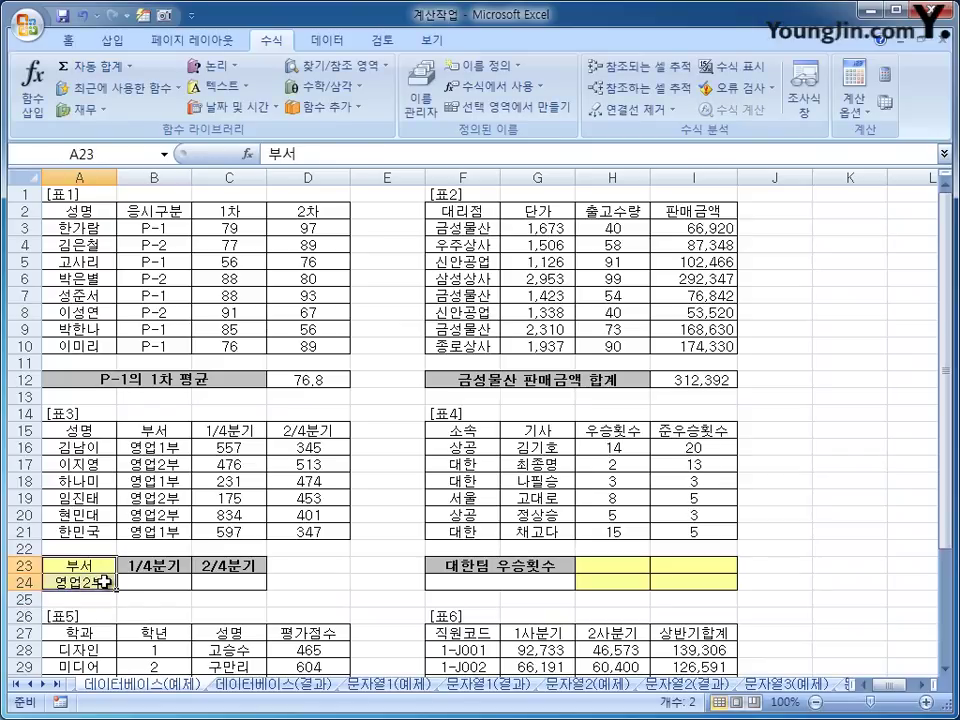
# Insert the DMAX function from the 데이터베이스 category into B24 for the 영업2부 1/4분기 maximum.
pyautogui.click(163, 587)
pyautogui.click(230, 587)
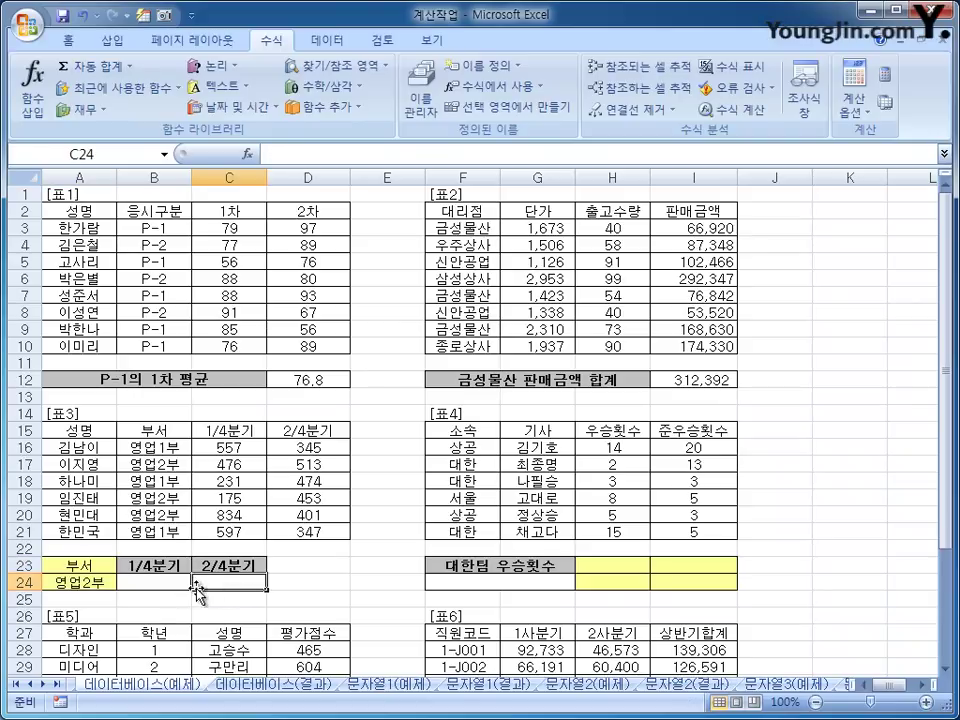
pyautogui.click(154, 582)
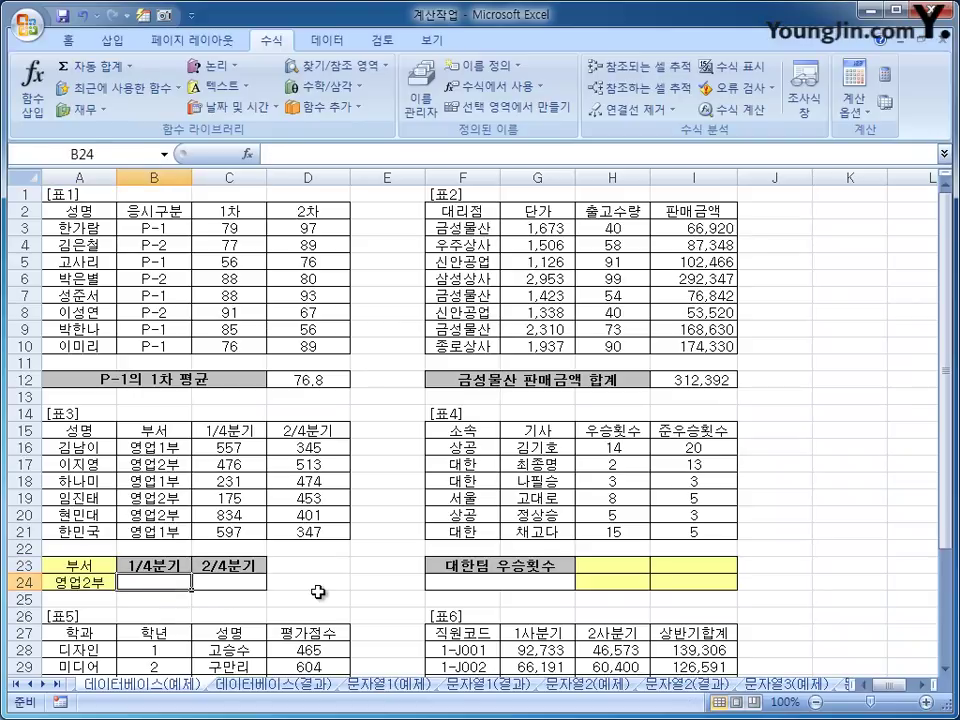
pyautogui.click(33, 76)
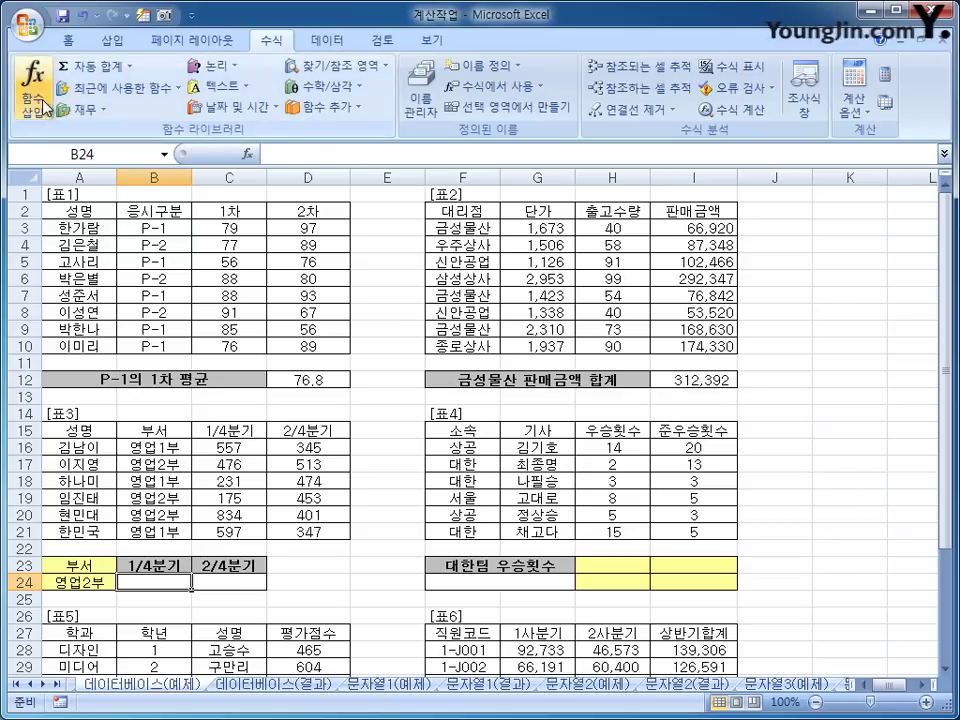
pyautogui.click(431, 372)
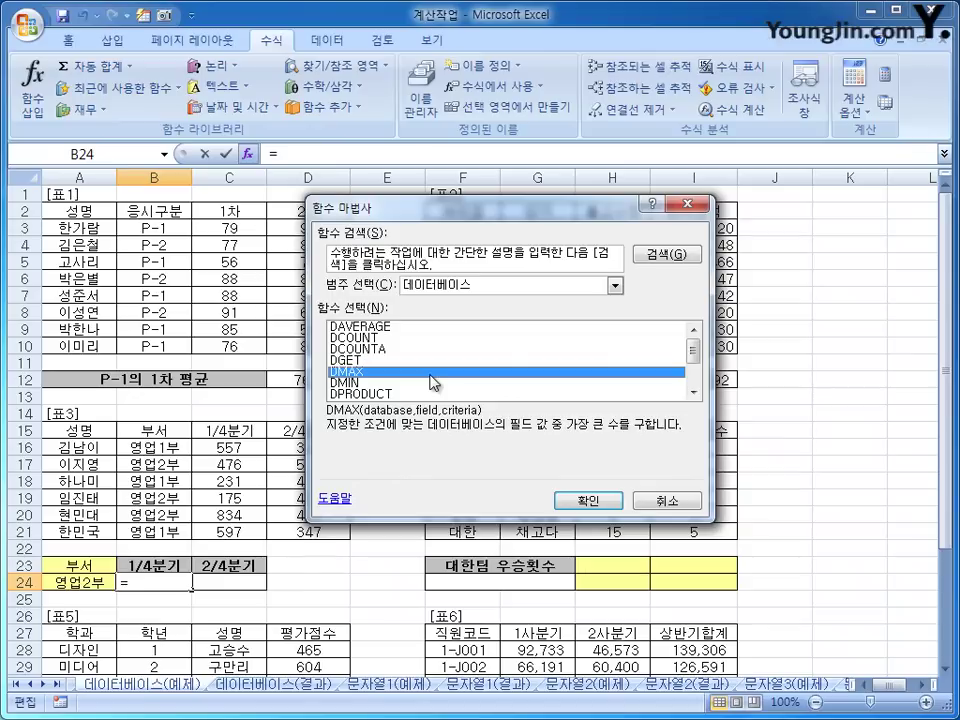
pyautogui.click(588, 499)
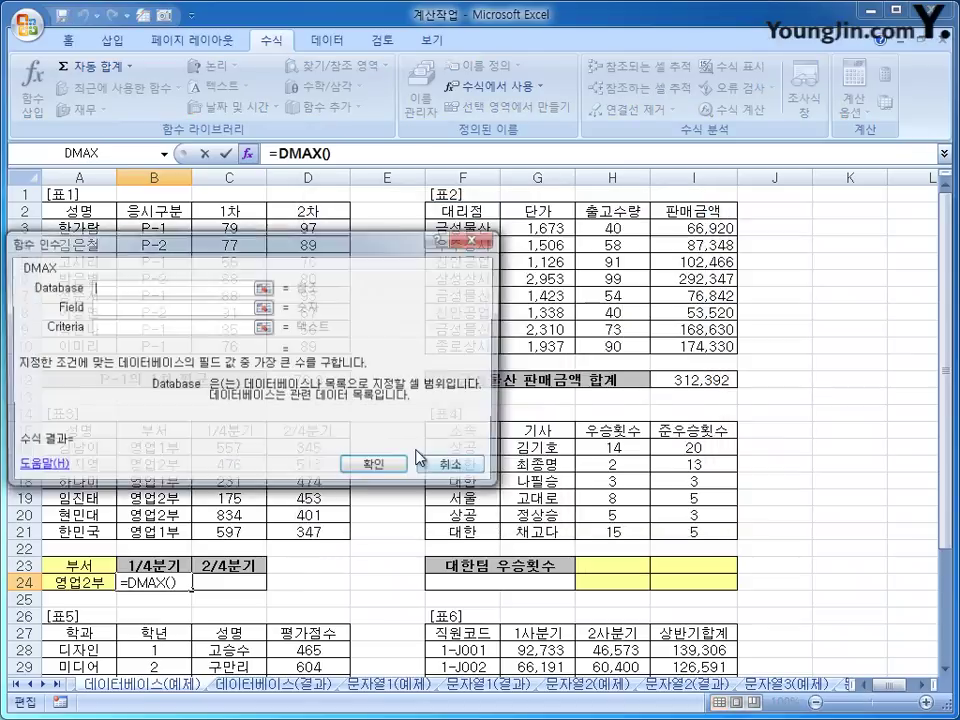
# Set the DMAX arguments to Database A15:D21, Field C15 and Criteria A23:A24.
pyautogui.moveTo(150, 243); pyautogui.dragTo(523, 128)
pyautogui.click(80, 430)
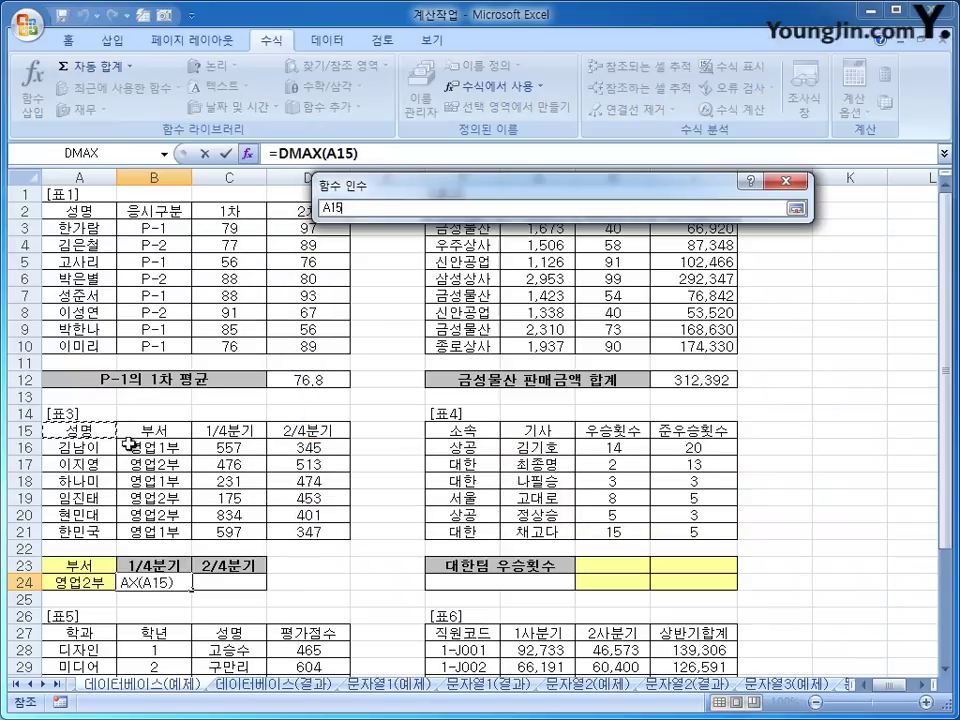
pyautogui.moveTo(129, 444); pyautogui.dragTo(294, 531)
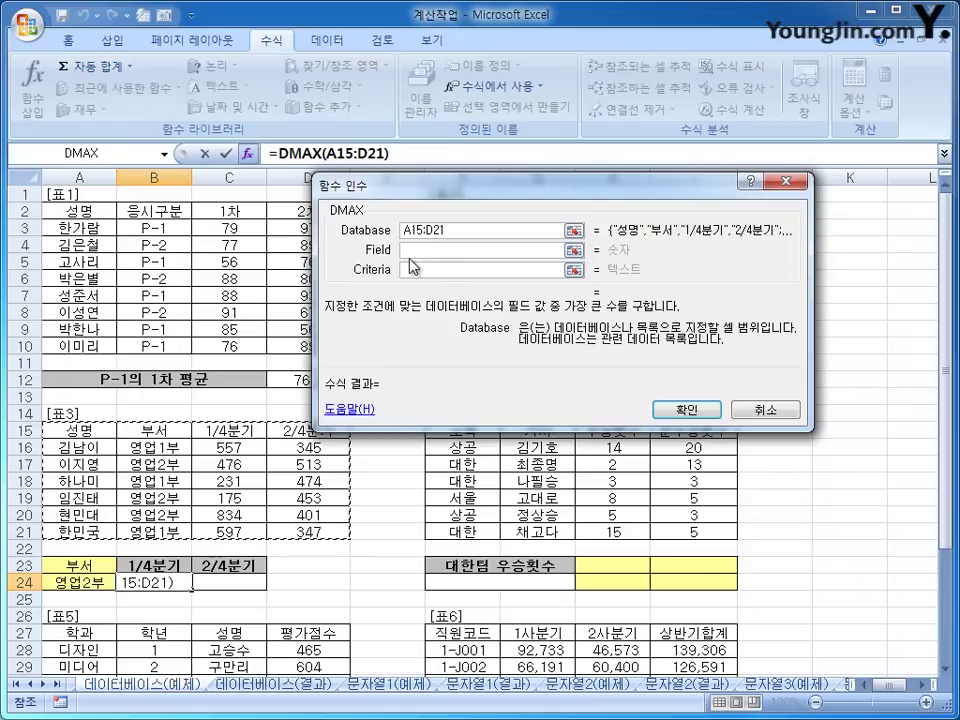
pyautogui.click(410, 250)
pyautogui.click(229, 430)
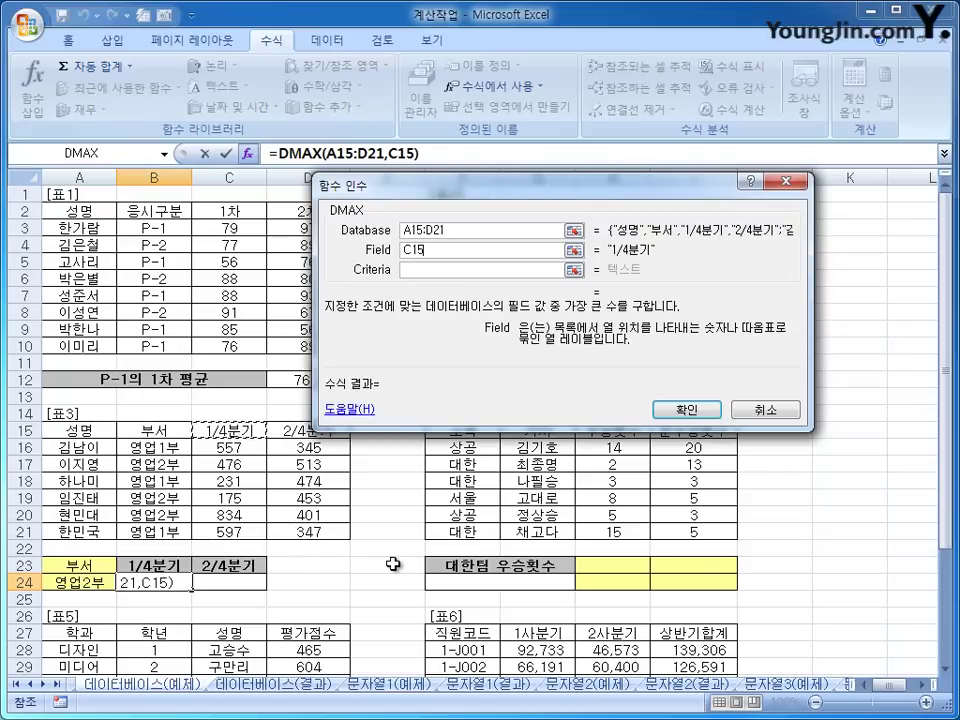
pyautogui.click(414, 270)
pyautogui.moveTo(77, 565); pyautogui.dragTo(75, 588)
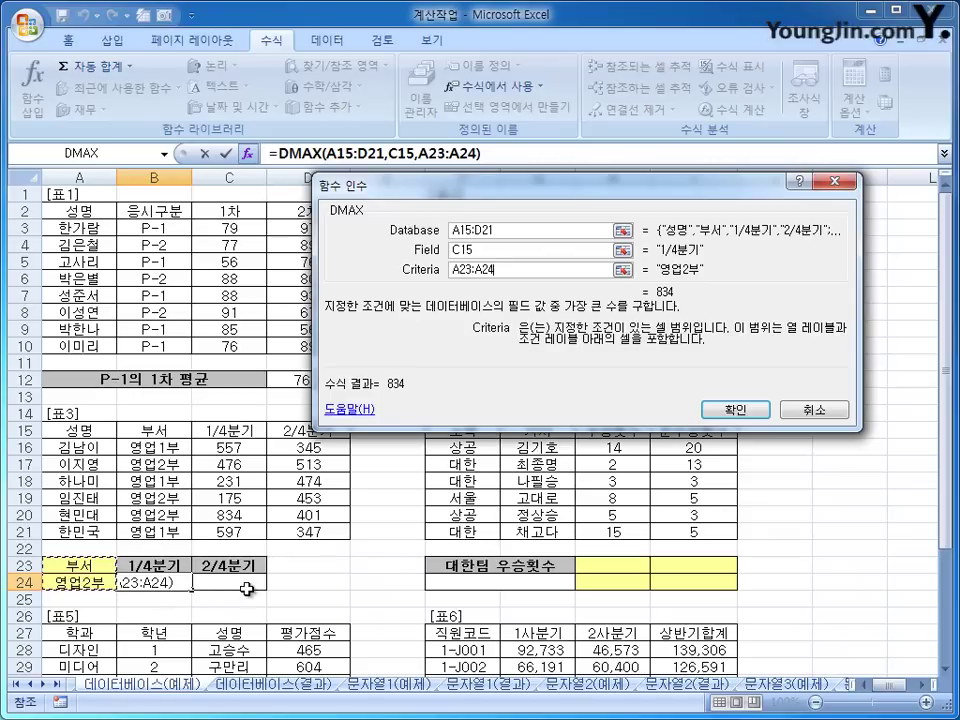
# Make the DMAX Database and Criteria ranges absolute as $A$15:$D$21 and $A$23:$A$24, and fill the formula from B24 to C24.
pyautogui.moveTo(500, 229); pyautogui.dragTo(428, 236)
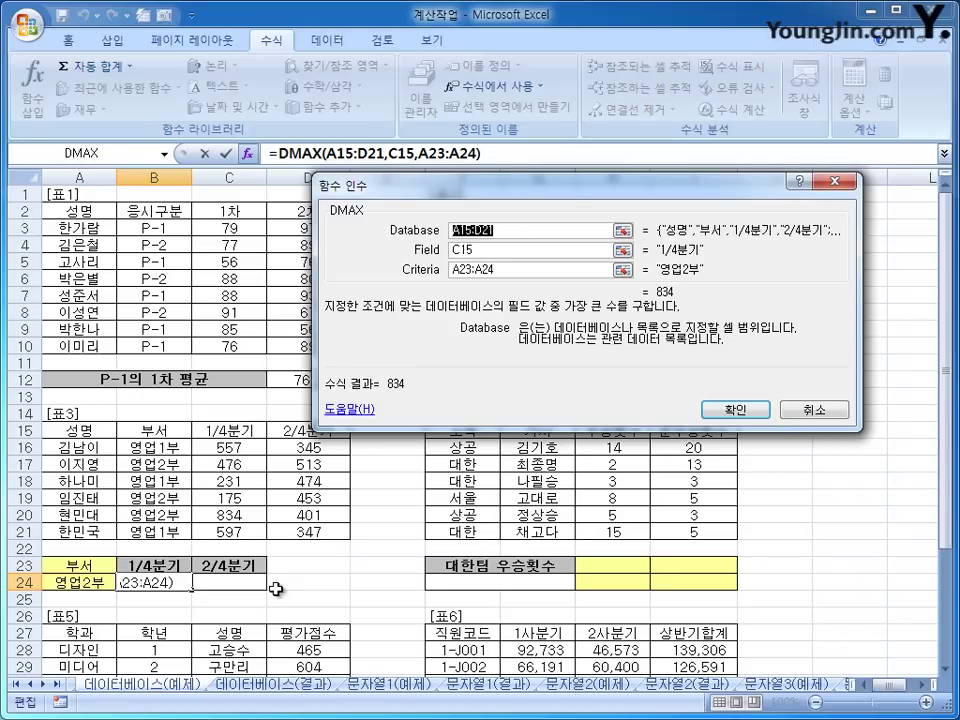
pyautogui.press('F4')
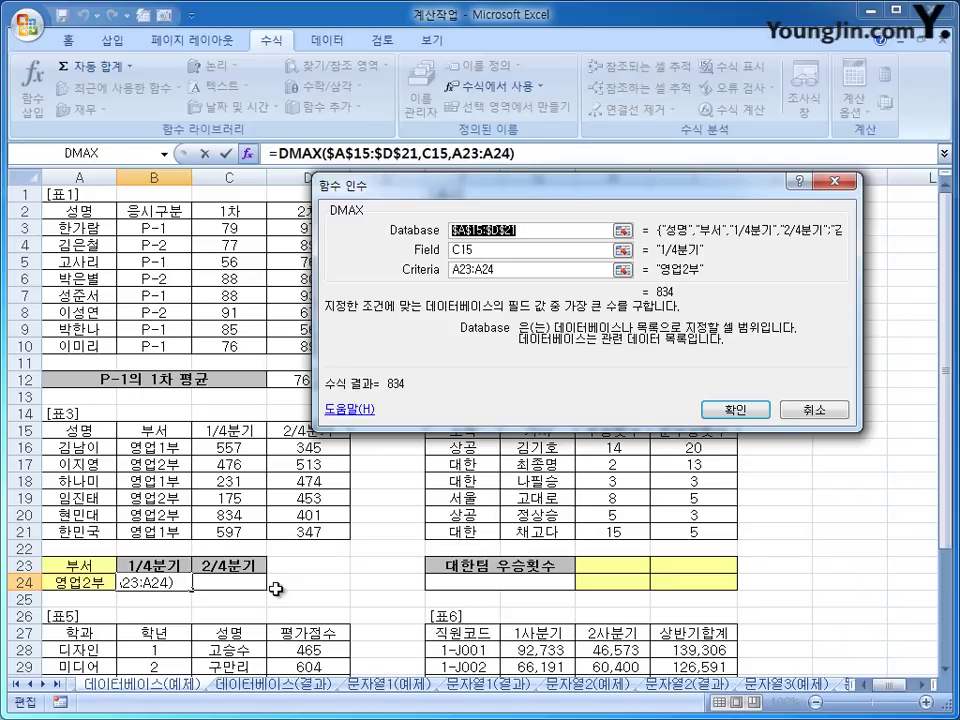
pyautogui.press('Tab')
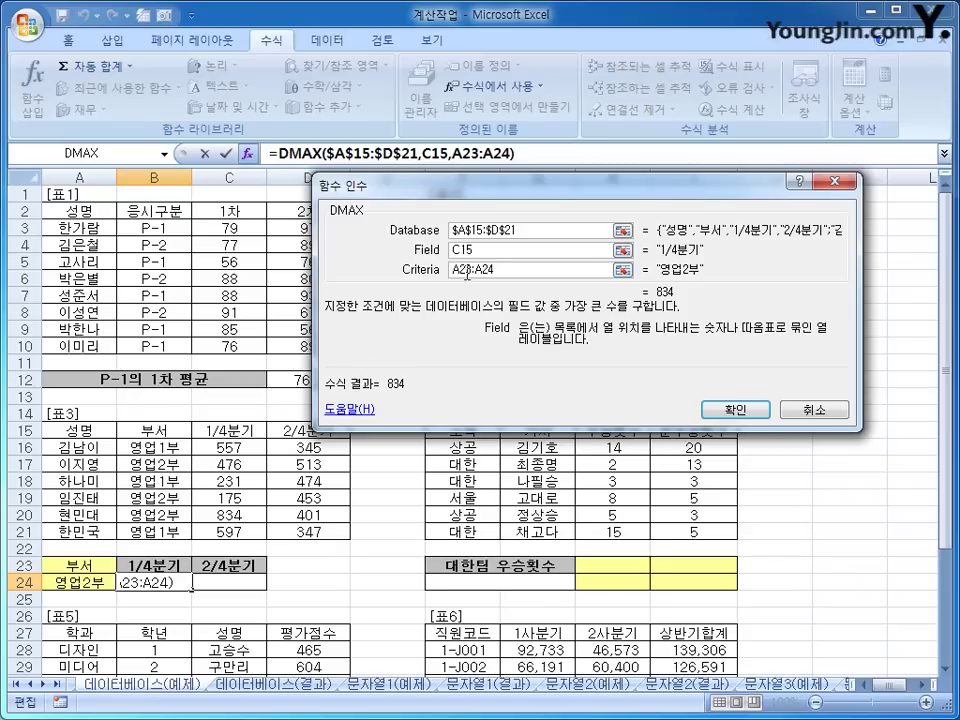
pyautogui.press('Tab')
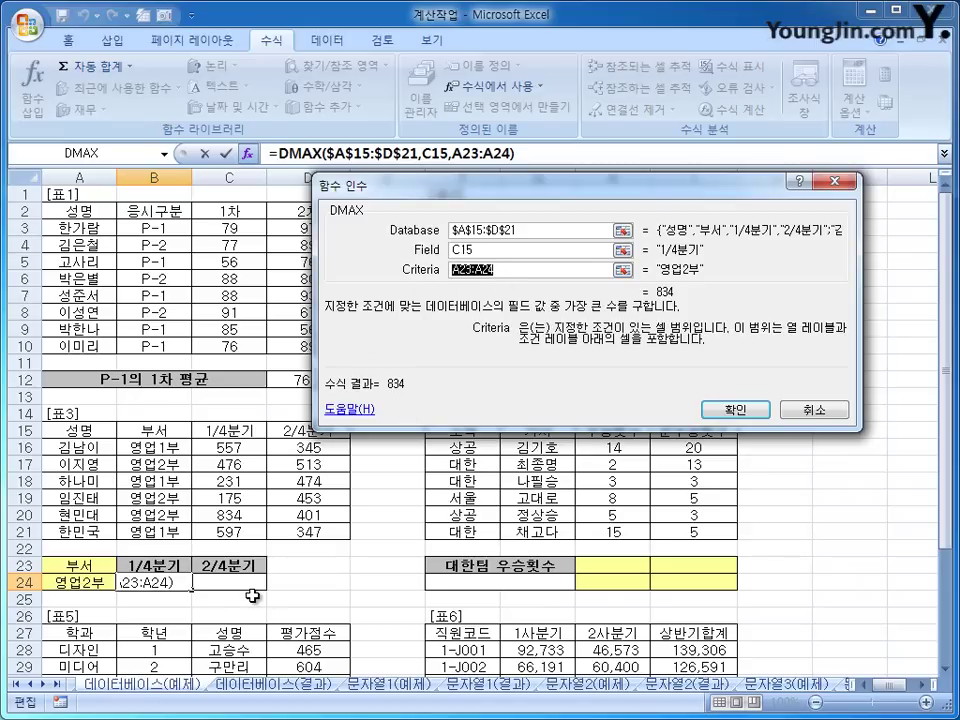
pyautogui.press('F4')
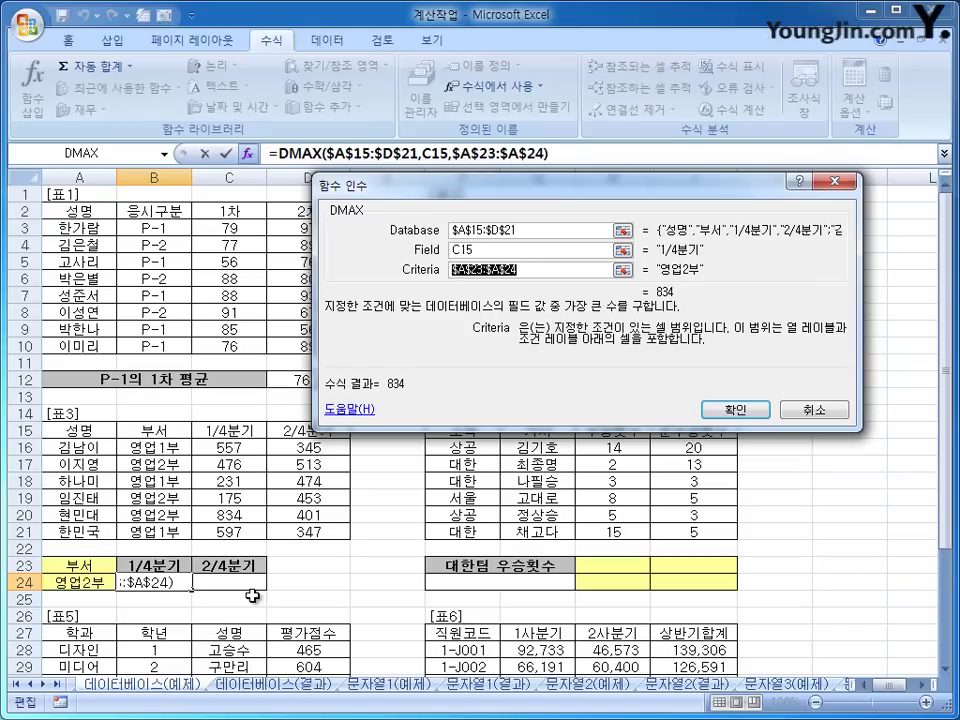
pyautogui.click(740, 412)
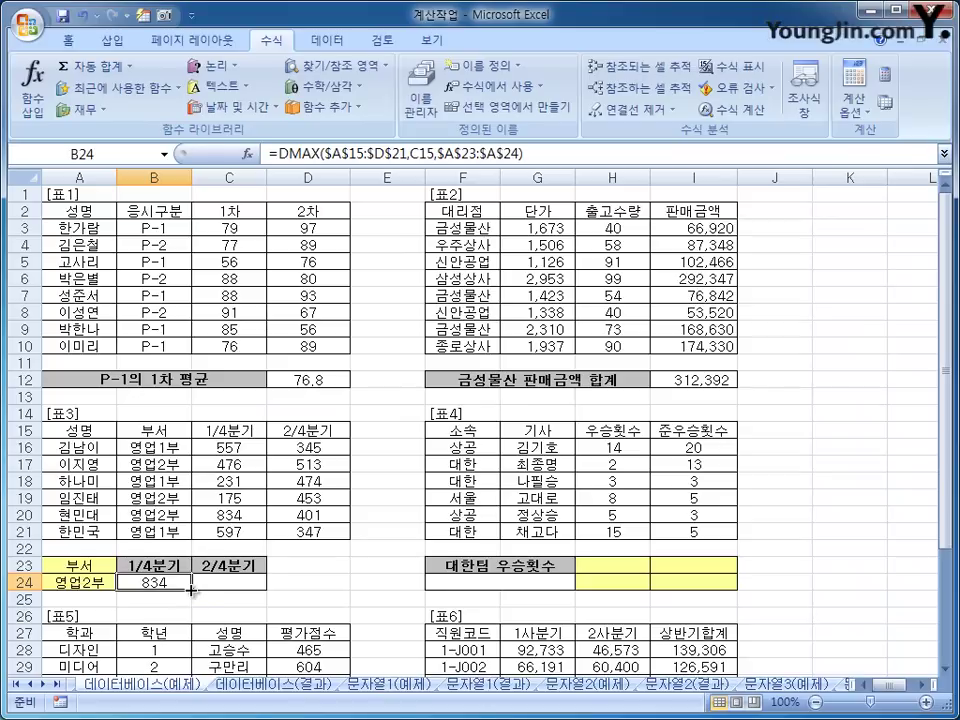
pyautogui.moveTo(190, 590); pyautogui.dragTo(250, 588)
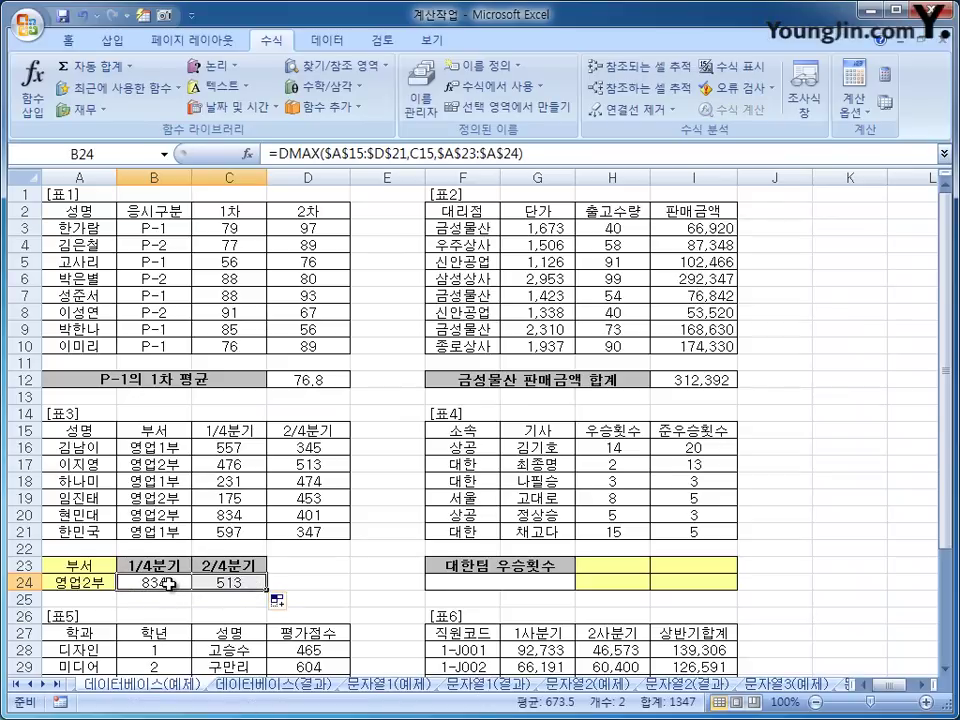
pyautogui.click(236, 580)
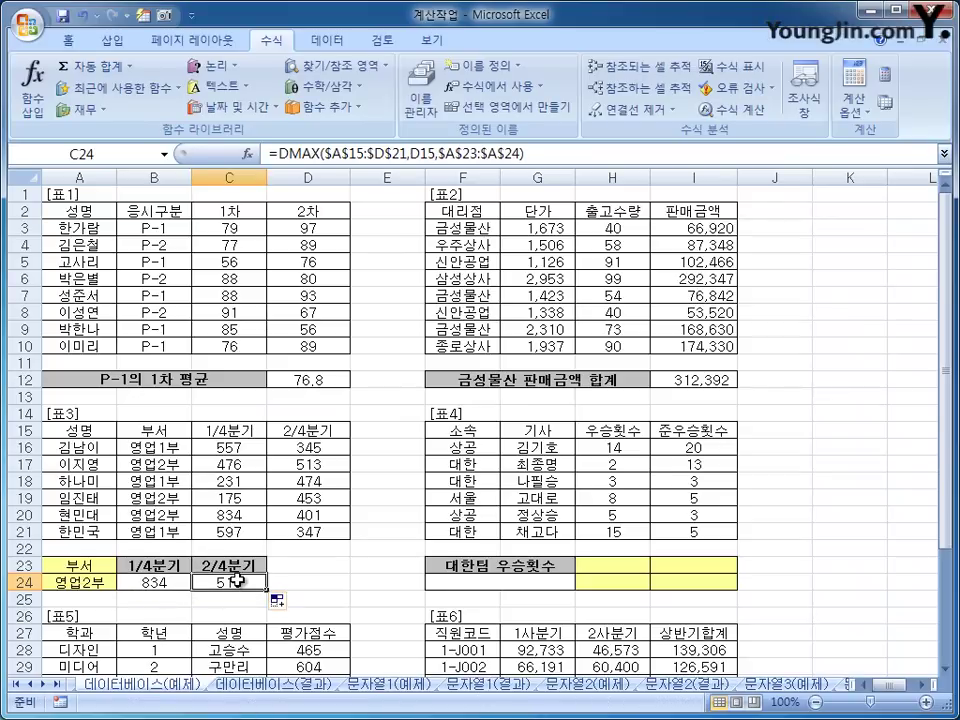
# Enter the [표4] criteria heading 소속 in H23 and the condition 대한 in H24.
pyautogui.click(598, 567)
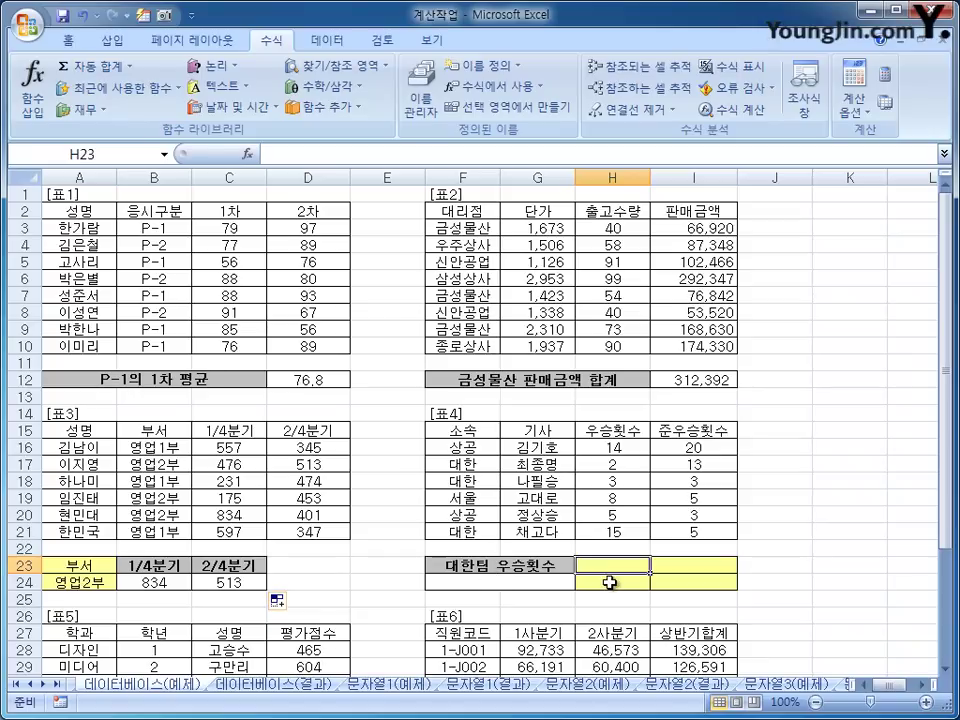
pyautogui.write('소소')
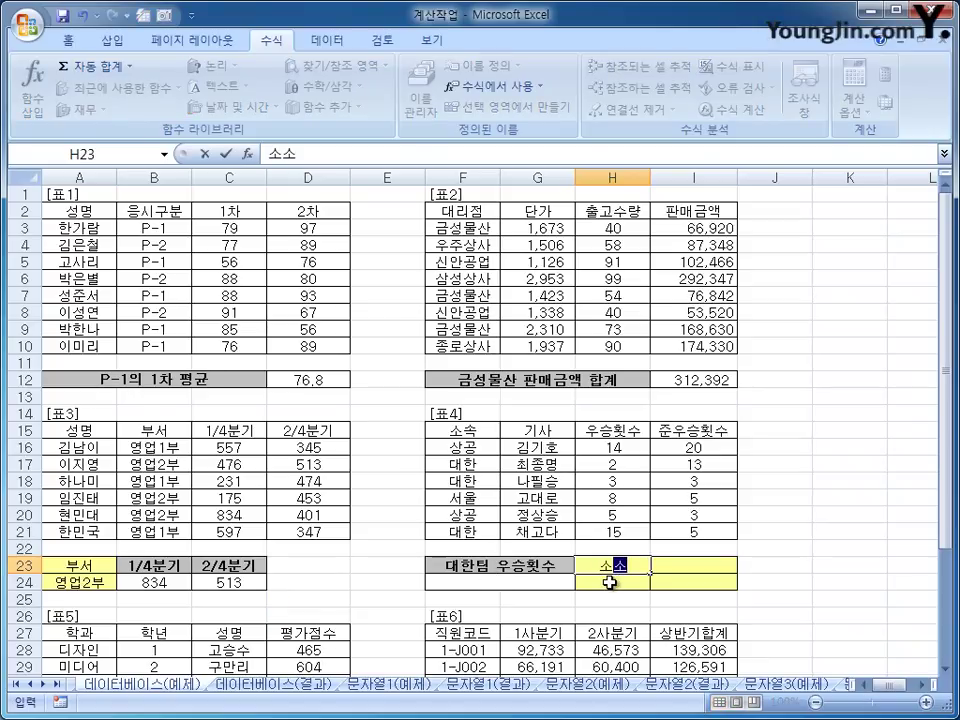
pyautogui.write('ㄱ')
pyautogui.press('Return')
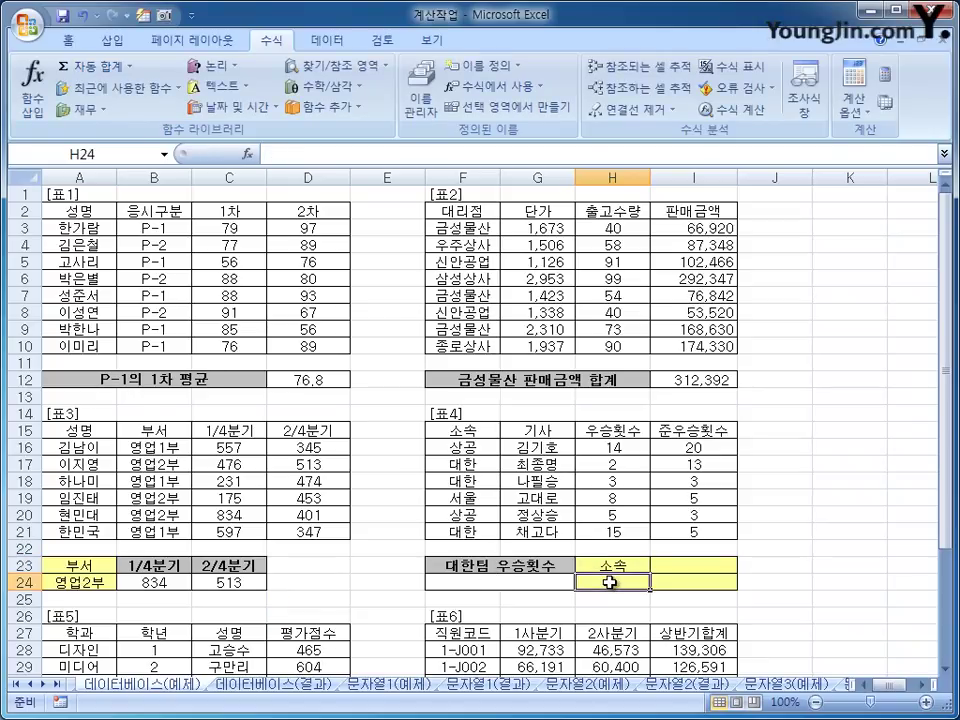
pyautogui.write('대한')
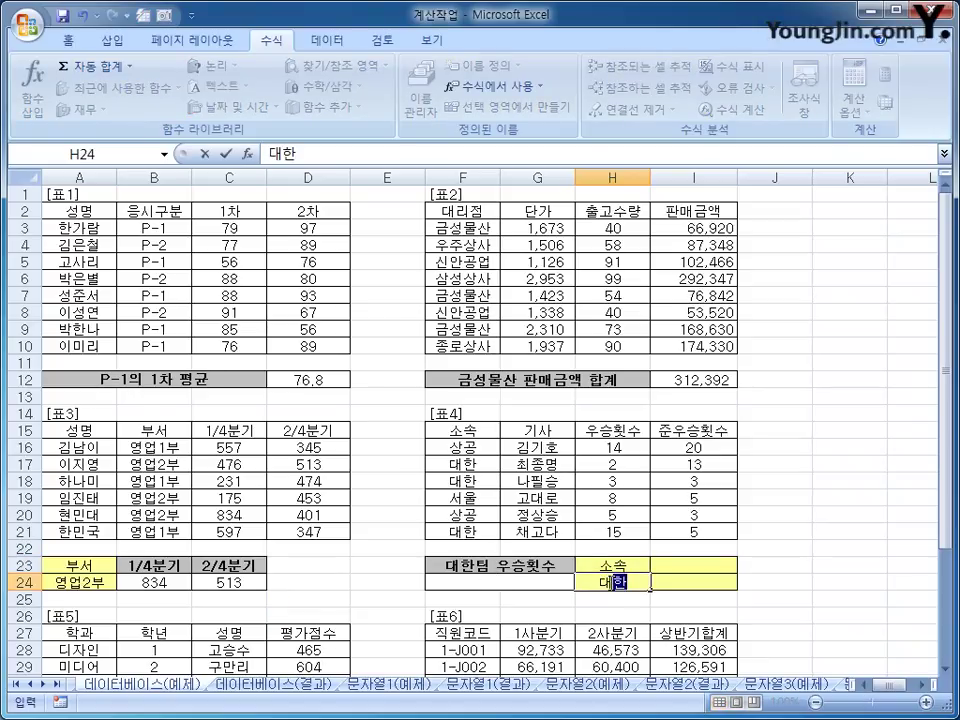
pyautogui.press('Return')
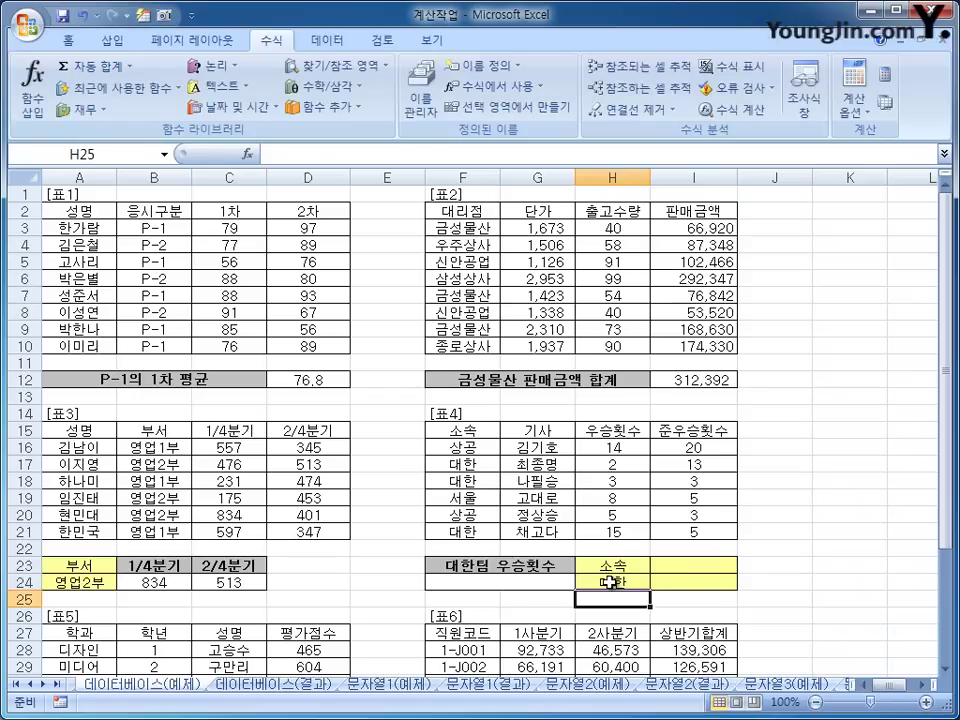
# Enter the second [표4] criteria heading 준우승횟수 in I23 and the condition >=5 in I24.
pyautogui.click(681, 564)
pyautogui.write('ㅈㅜㄴㅜ')
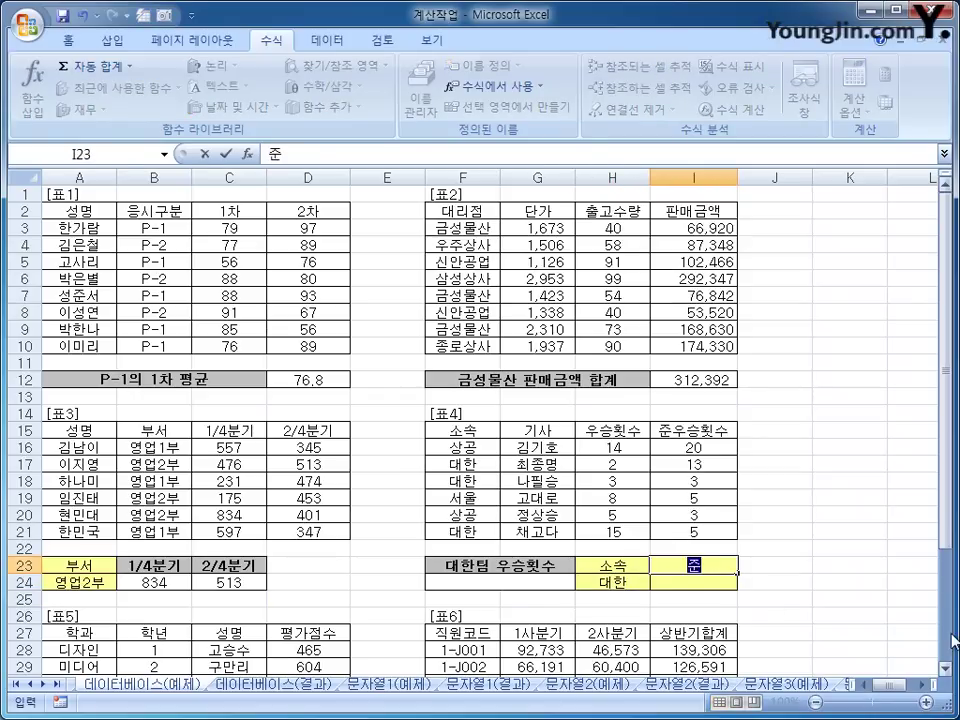
pyautogui.press('BackSpace')
pyautogui.write('우승횟수')
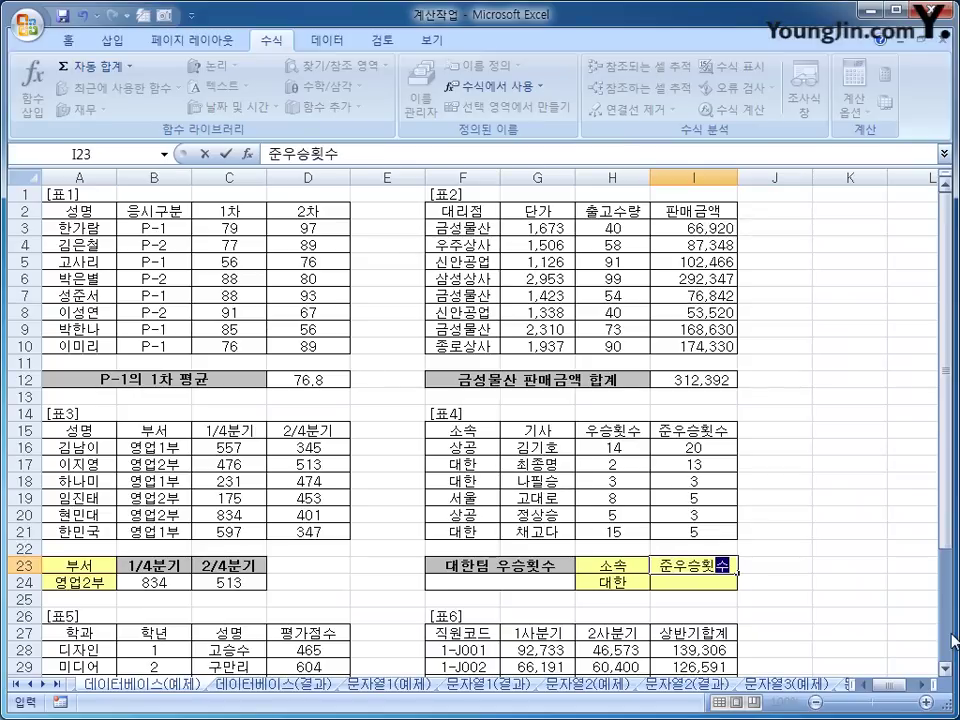
pyautogui.press('Return')
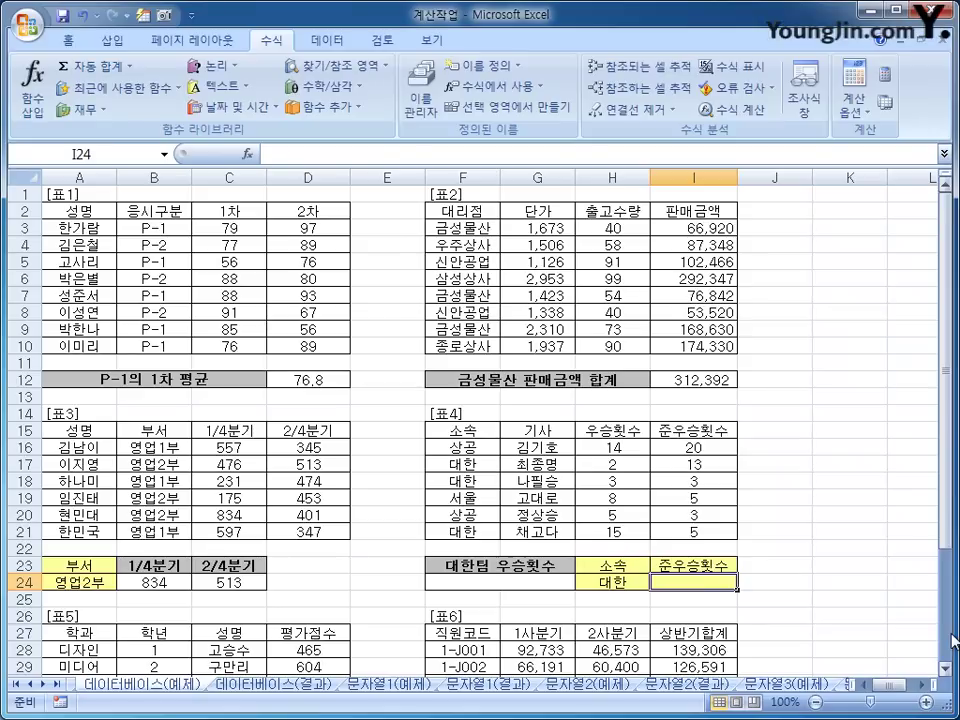
pyautogui.click(455, 466)
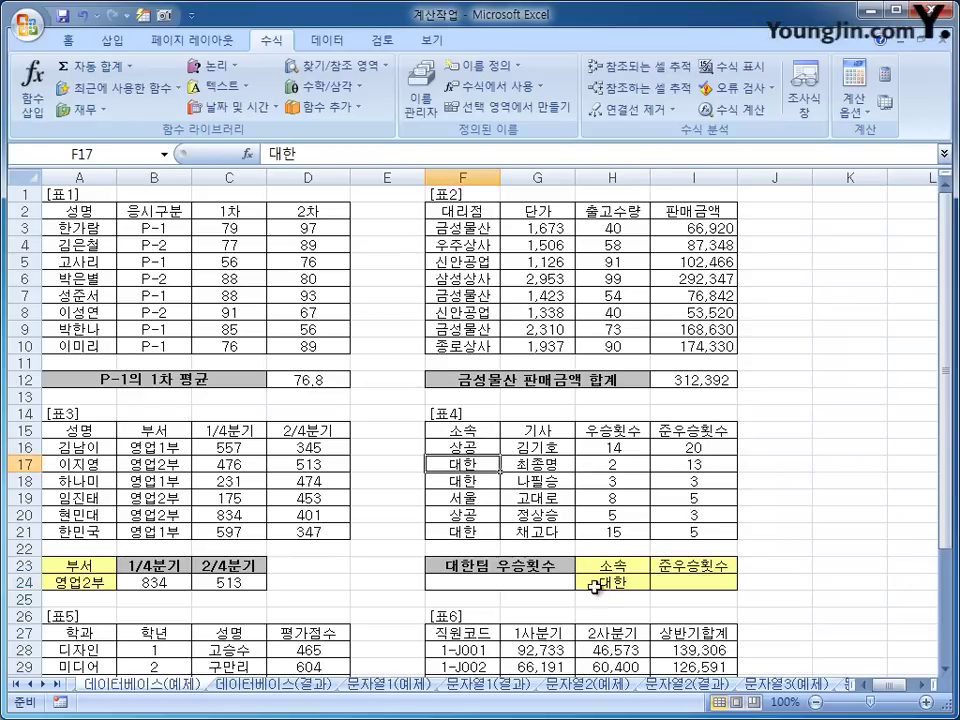
pyautogui.click(603, 578)
pyautogui.click(455, 431)
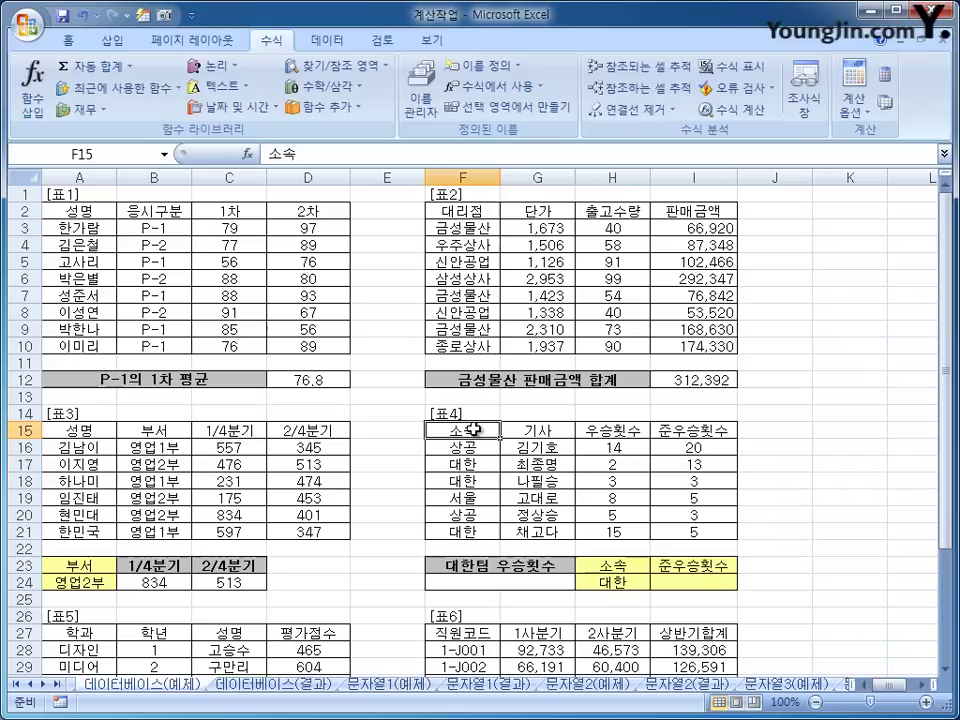
pyautogui.click(603, 565)
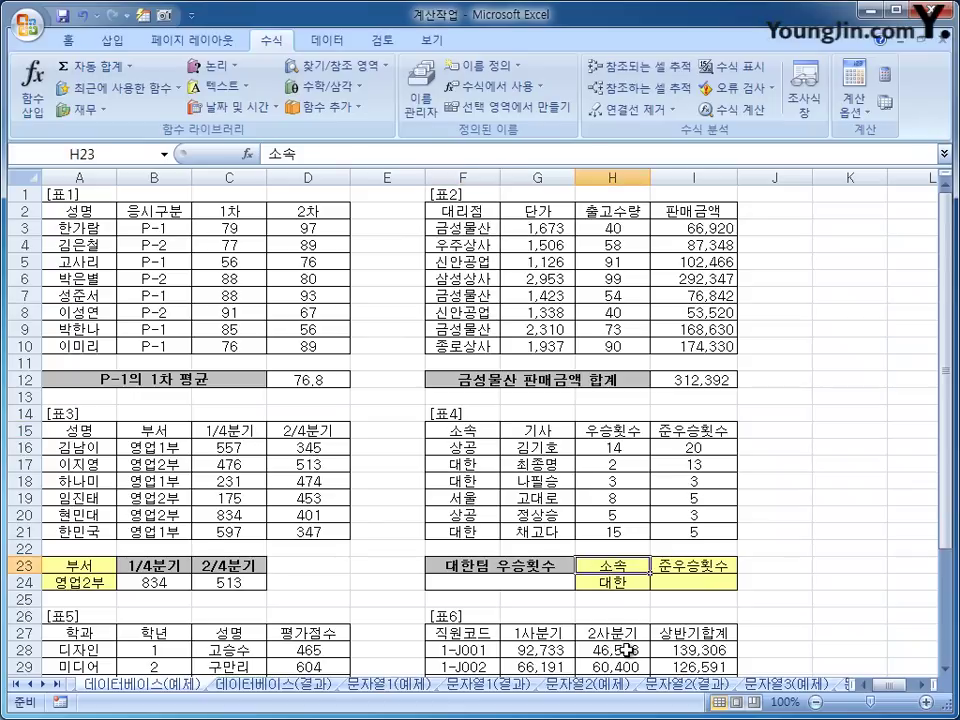
pyautogui.click(688, 585)
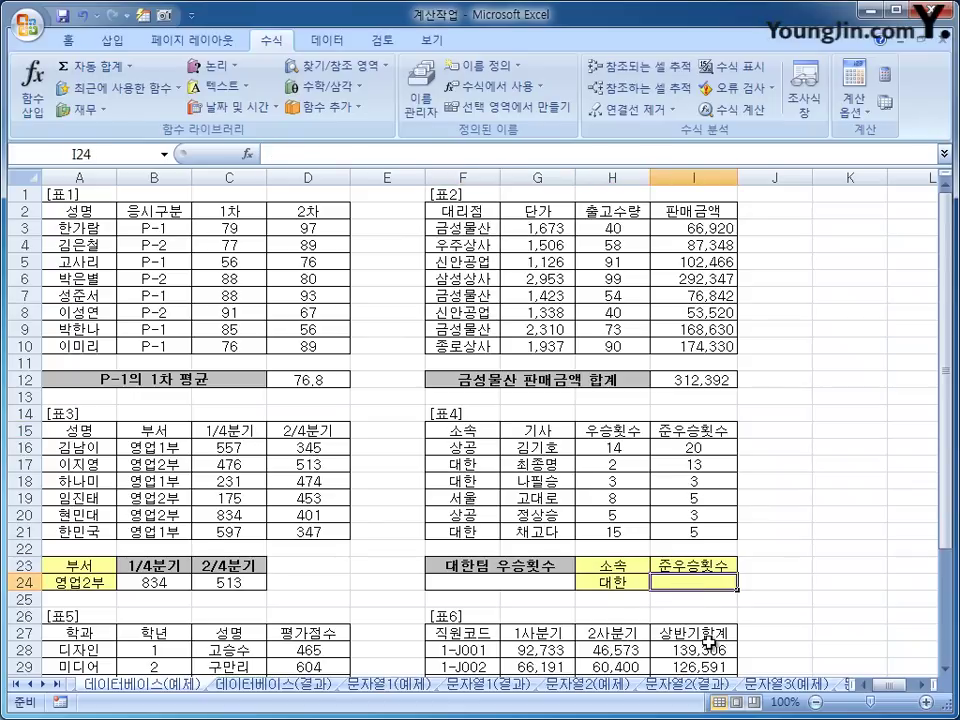
pyautogui.write('>=5')
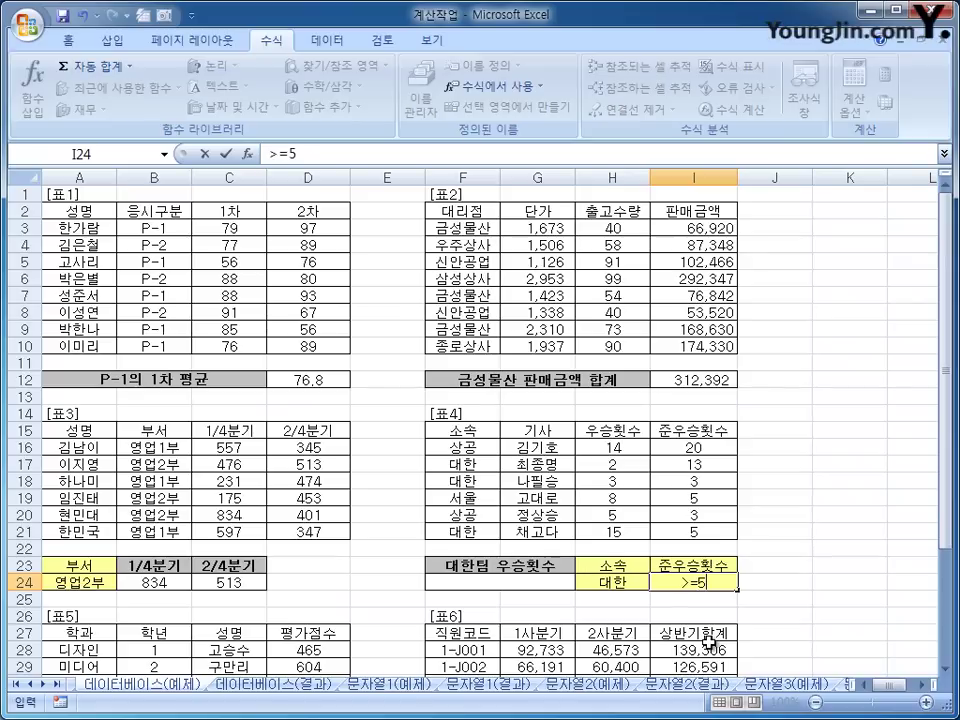
pyautogui.press('Return')
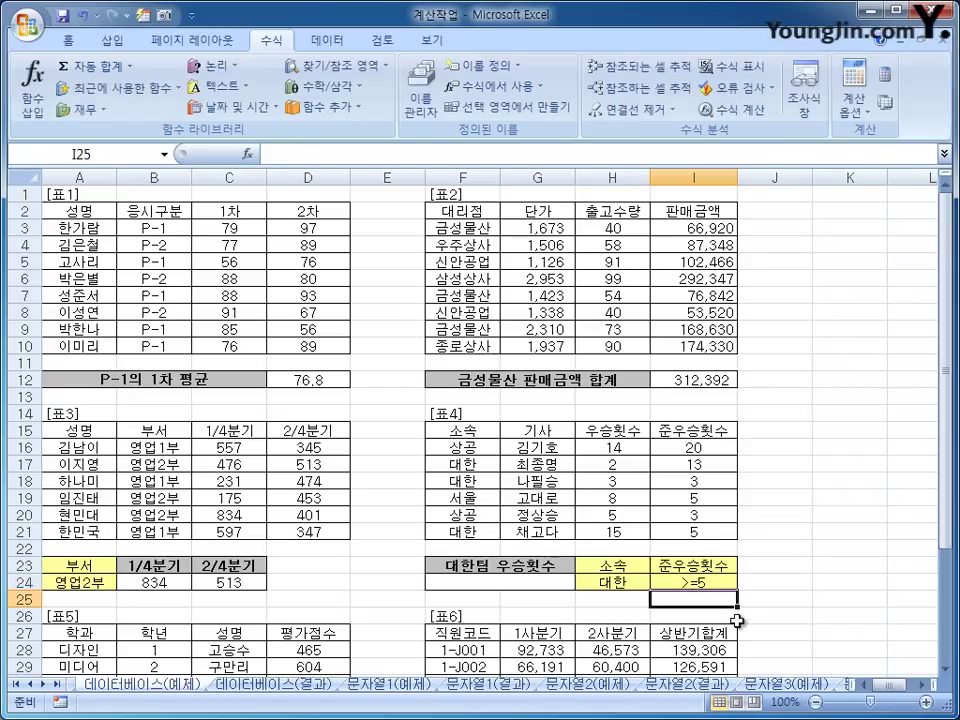
# Examine the 대한 rows of [표4] against the criteria range H23:I24 to identify the records that meet both conditions.
pyautogui.moveTo(618, 564); pyautogui.dragTo(678, 580)
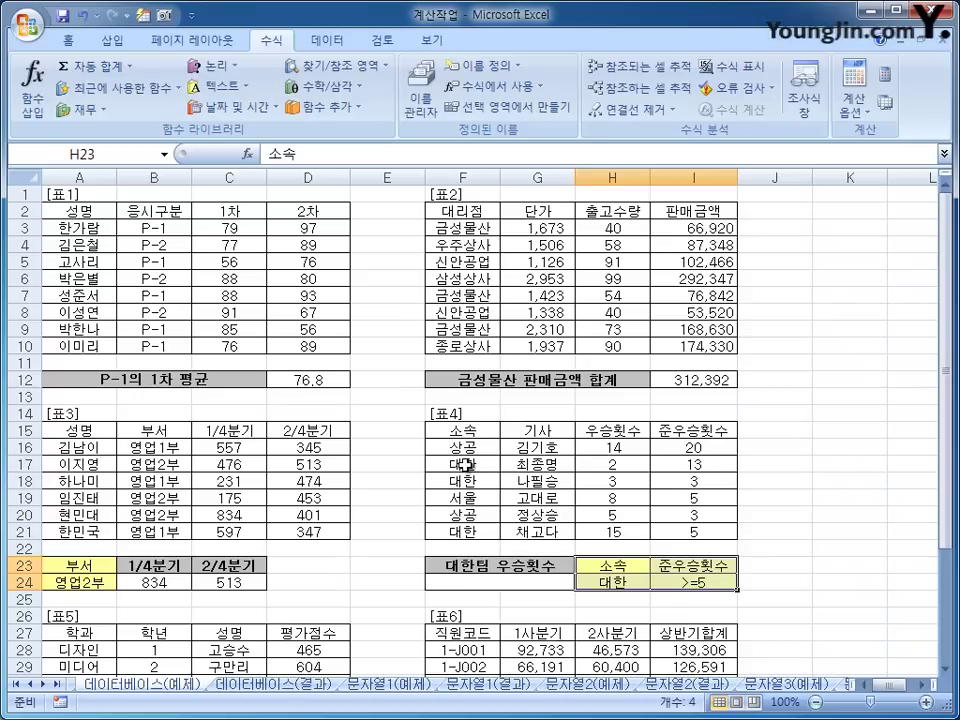
pyautogui.moveTo(467, 462); pyautogui.dragTo(478, 481)
pyautogui.keyDown('ctrl'); pyautogui.click(463, 531); pyautogui.keyUp('ctrl')
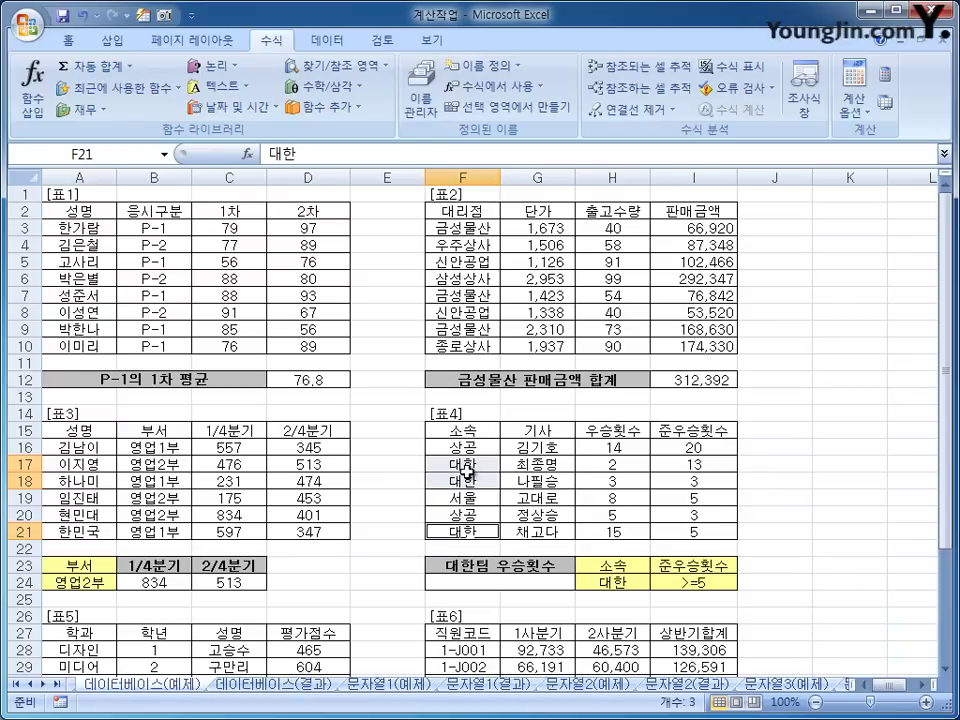
pyautogui.moveTo(456, 465); pyautogui.dragTo(690, 465)
pyautogui.moveTo(489, 532); pyautogui.dragTo(695, 532)
pyautogui.moveTo(467, 527); pyautogui.dragTo(677, 533)
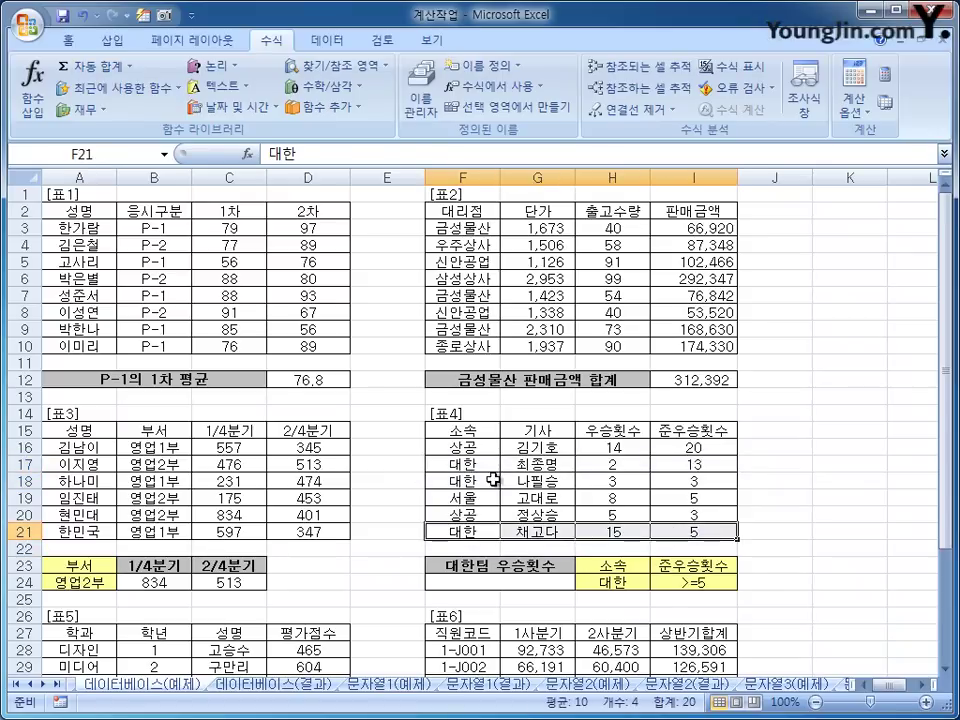
pyautogui.moveTo(491, 484); pyautogui.dragTo(668, 466)
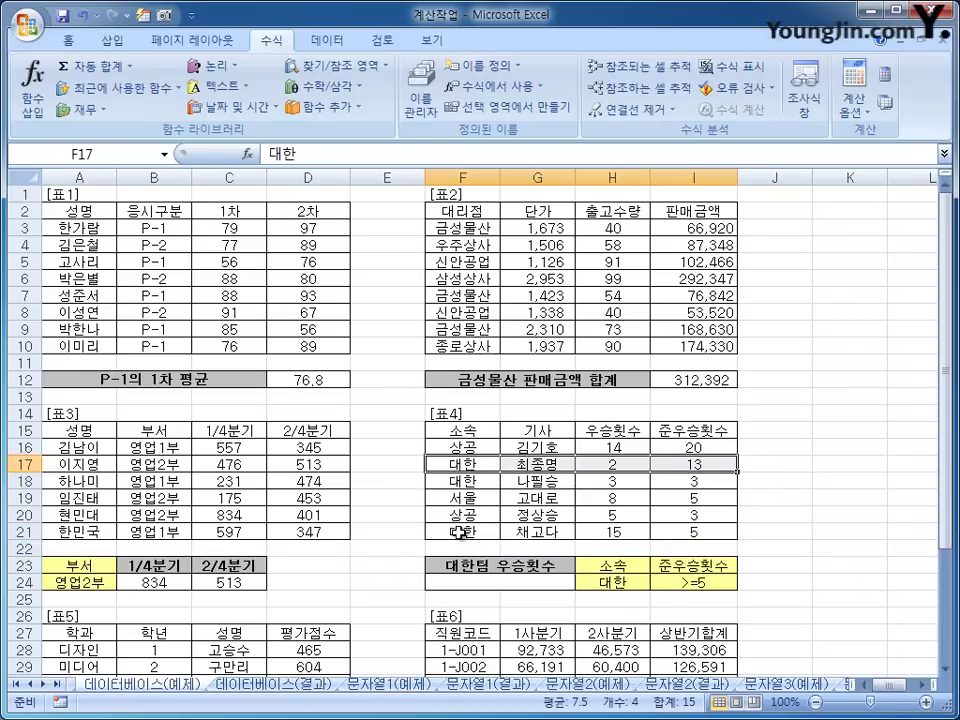
pyautogui.moveTo(489, 532); pyautogui.dragTo(681, 535)
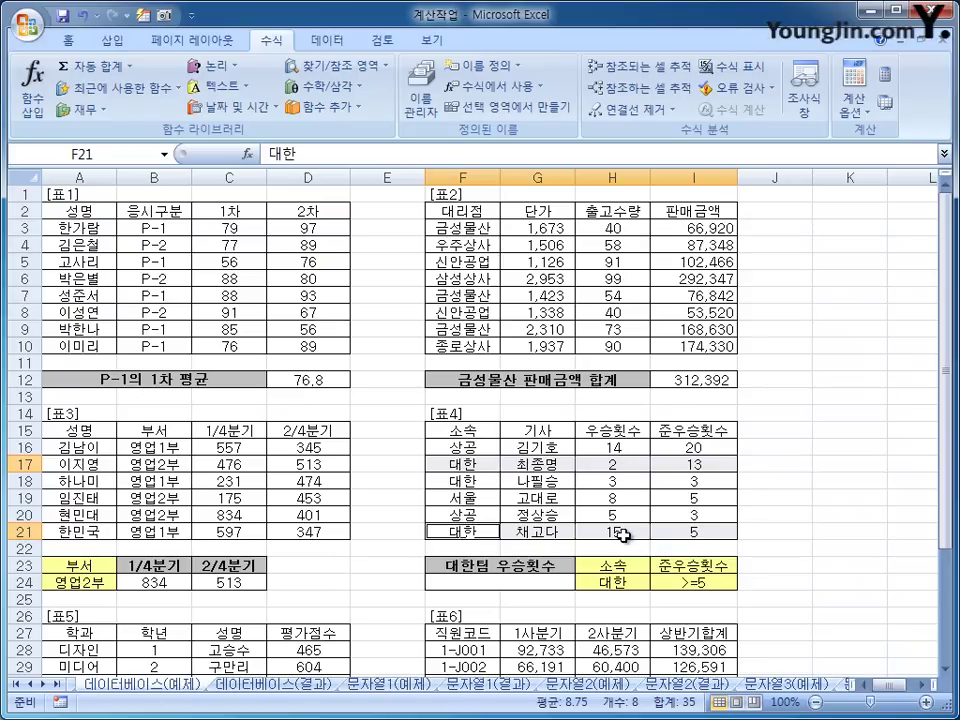
# Insert the DCOUNT function from the 데이터베이스 category into F24 for 대한팀 우승횟수.
pyautogui.click(546, 580)
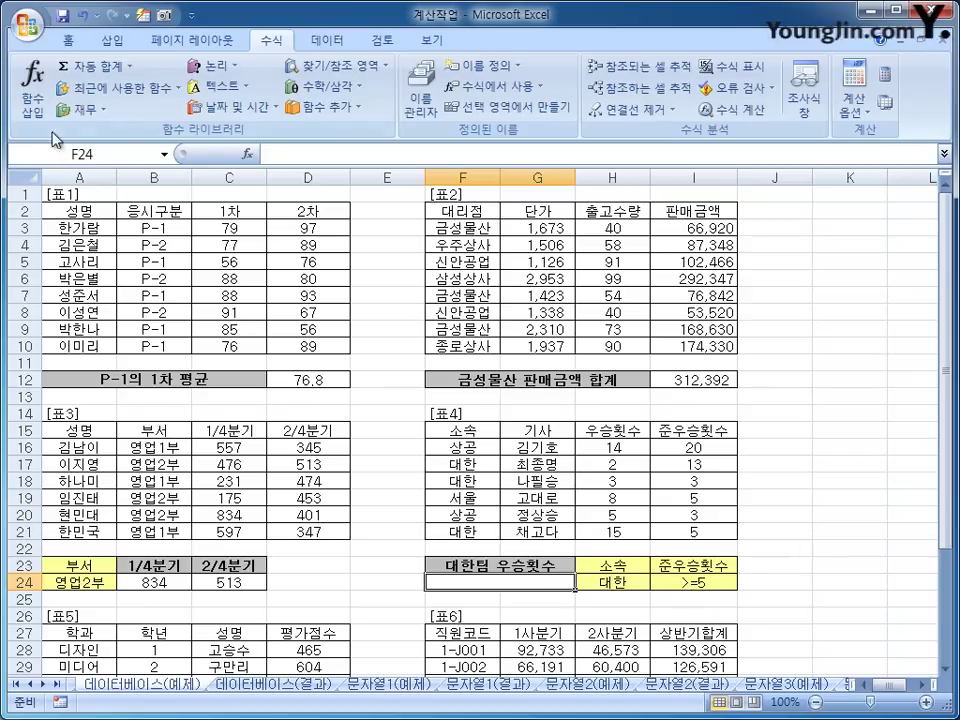
pyautogui.click(32, 82)
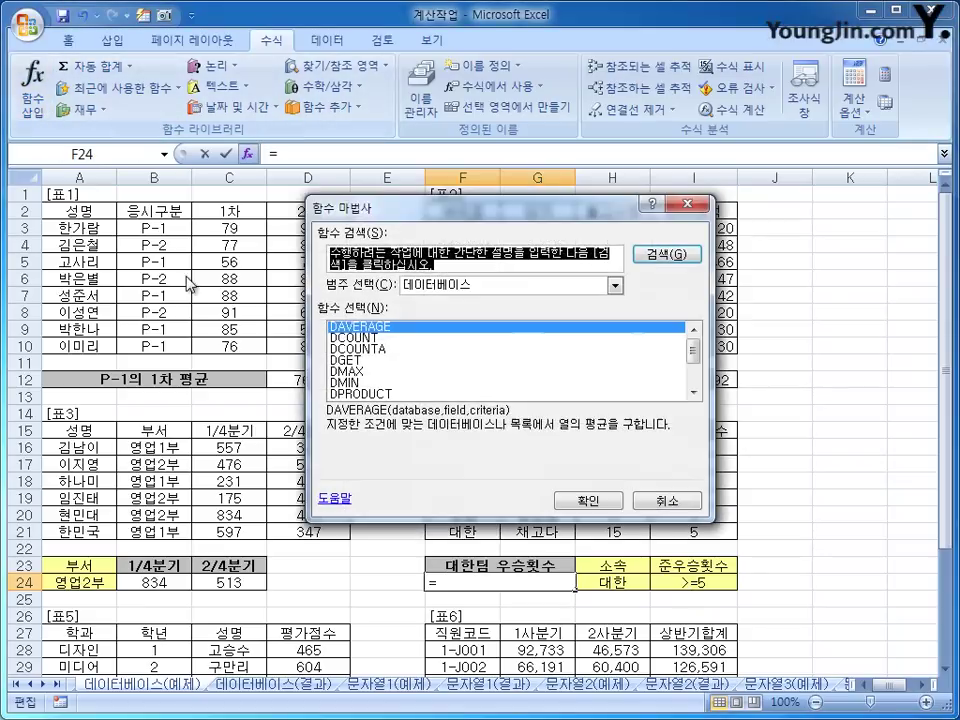
pyautogui.click(370, 338)
pyautogui.click(584, 500)
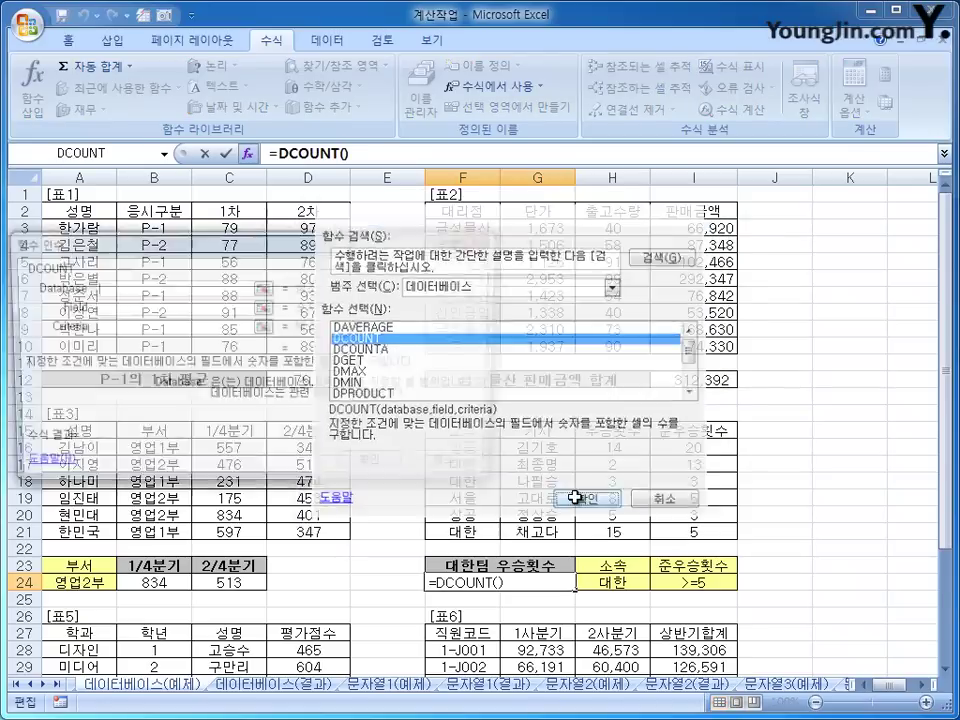
# Set the DCOUNT arguments to Database F15:I21, Field H15 and Criteria H23:I24, and complete the formula.
pyautogui.moveTo(430, 424); pyautogui.dragTo(668, 523)
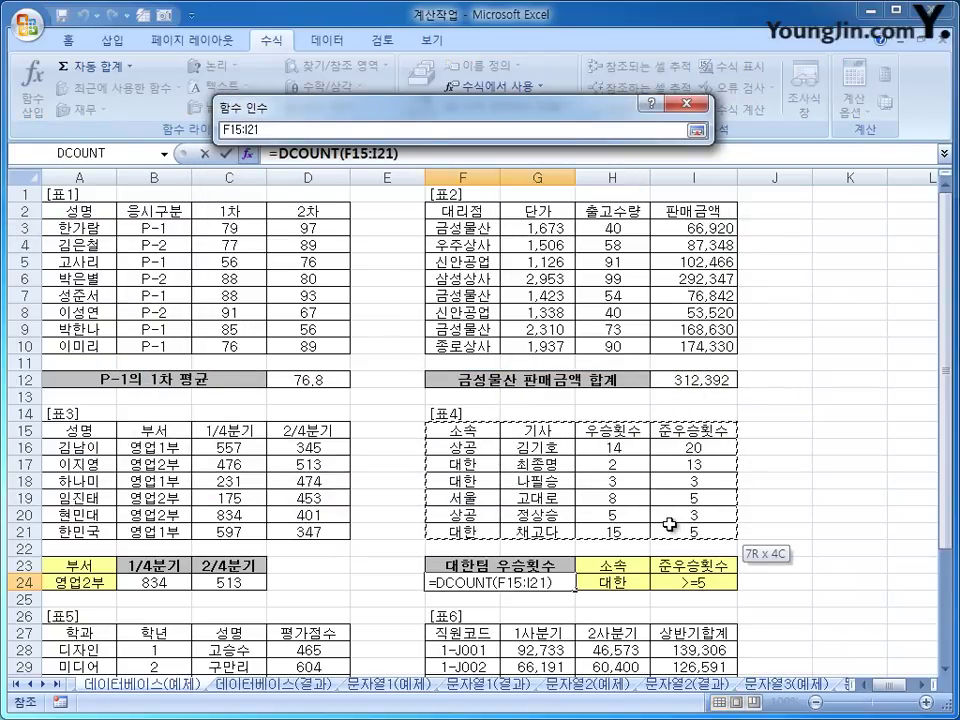
pyautogui.moveTo(668, 523); pyautogui.dragTo(668, 523)
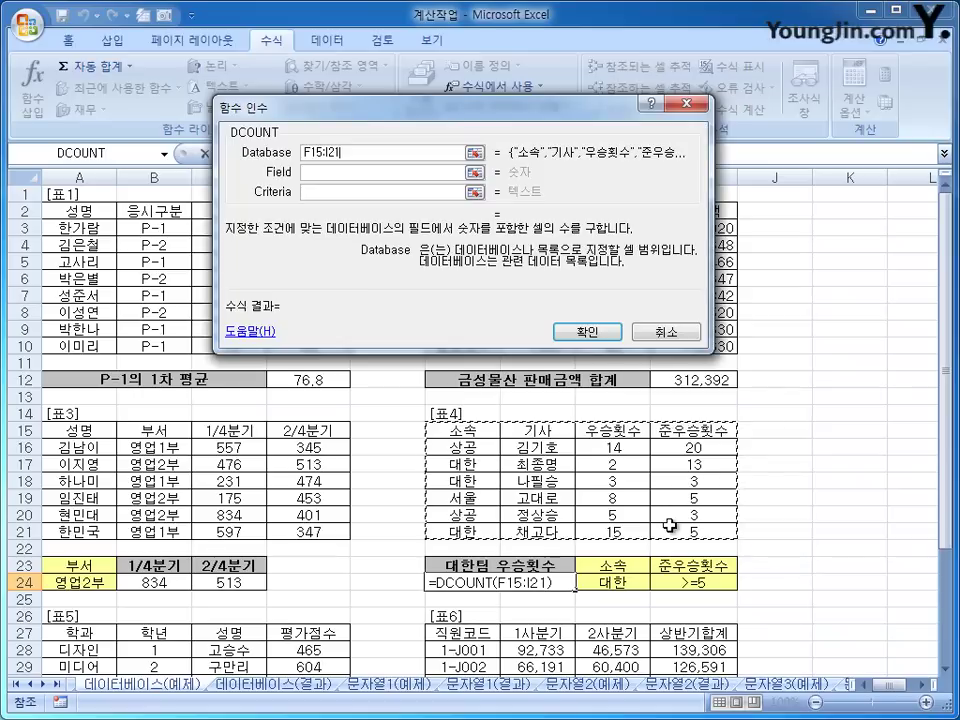
pyautogui.press('Tab')
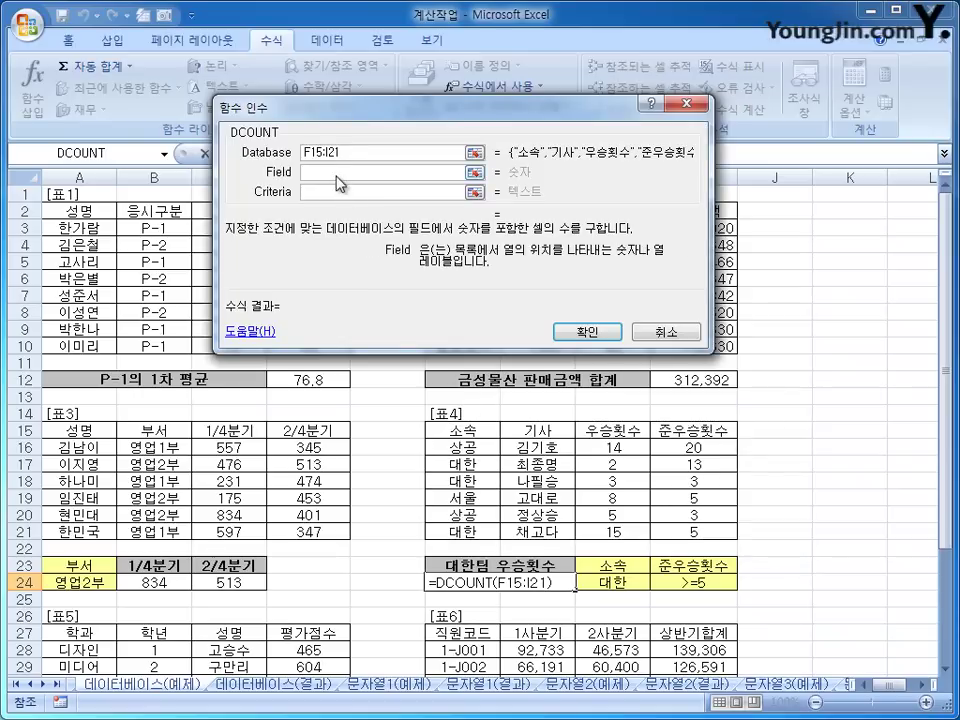
pyautogui.click(609, 430)
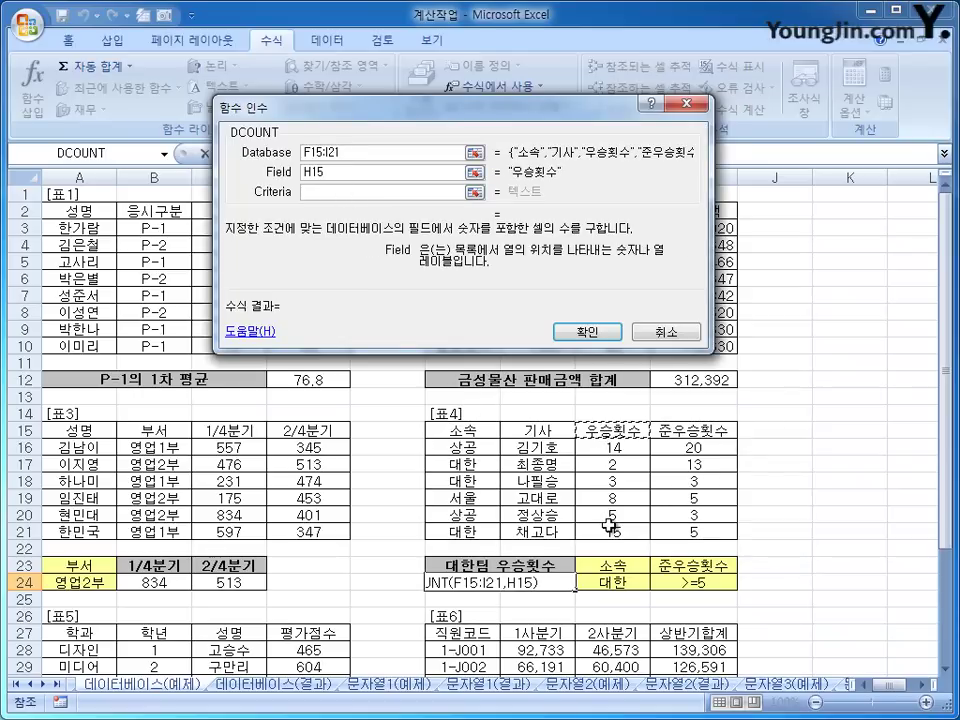
pyautogui.click(381, 191)
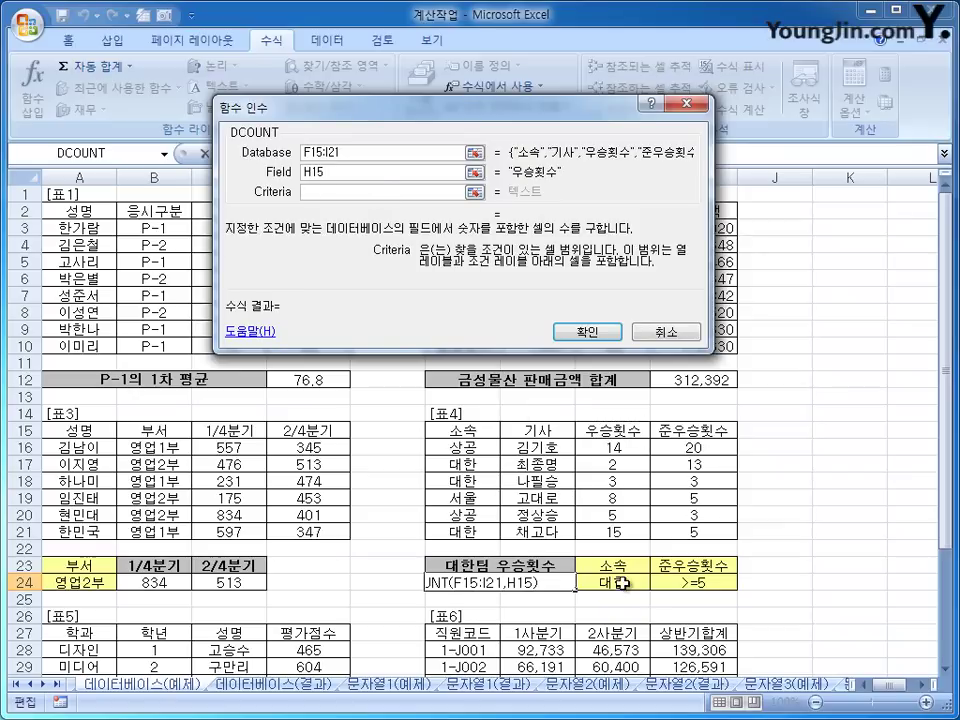
pyautogui.moveTo(606, 564); pyautogui.dragTo(677, 583)
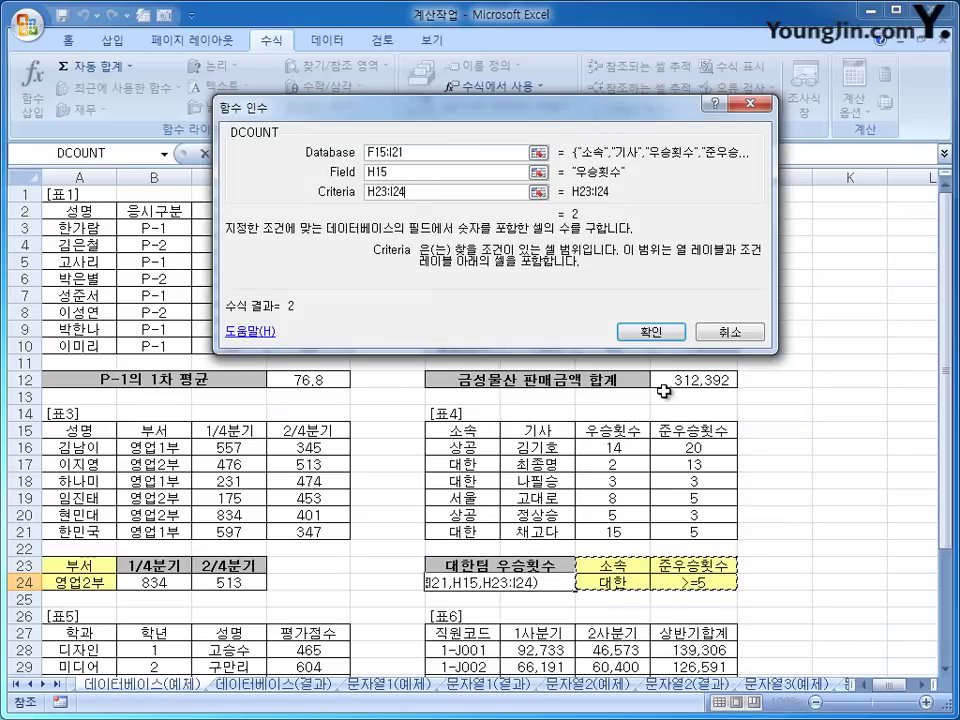
pyautogui.click(650, 331)
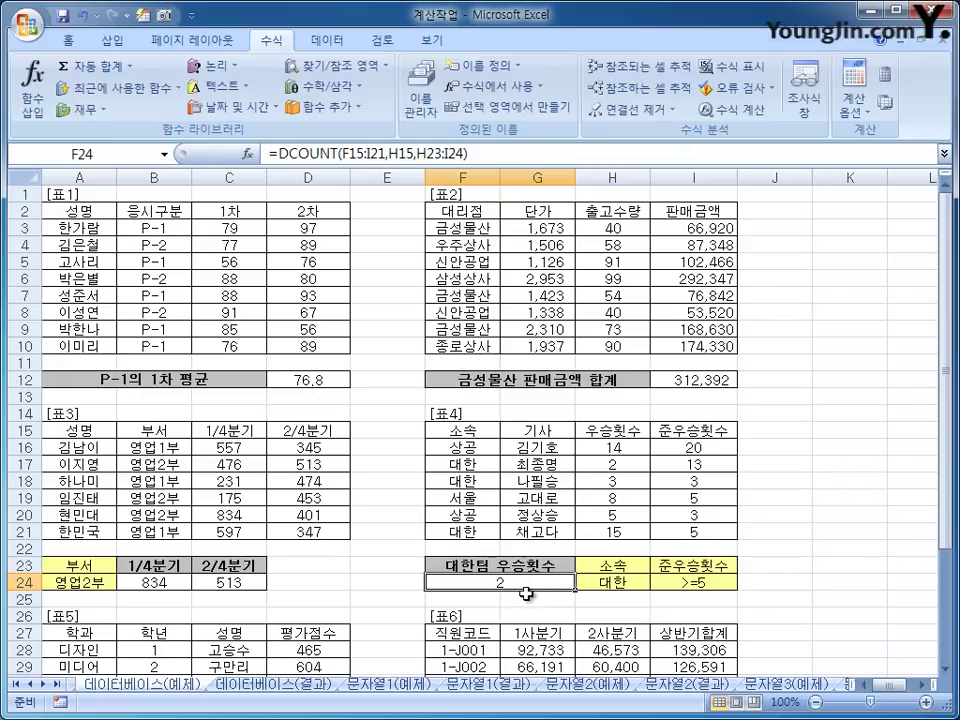
# Enter the [표5] criteria heading 평가점수 in A36 and the condition >=400 in A37.
pyautogui.scroll(-7, 526, 594)
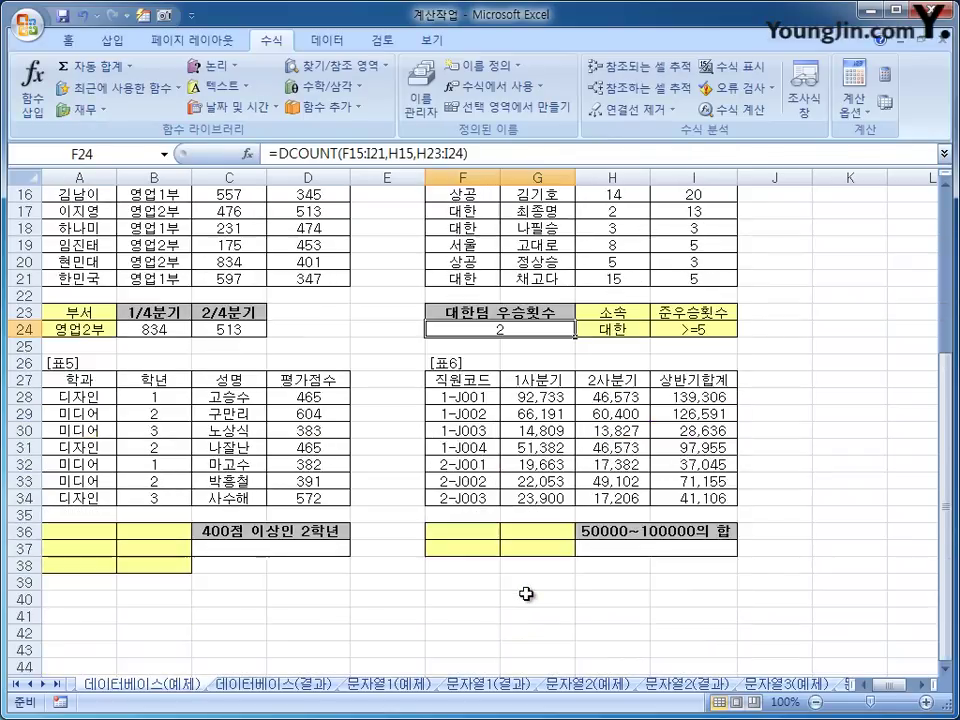
pyautogui.click(536, 615)
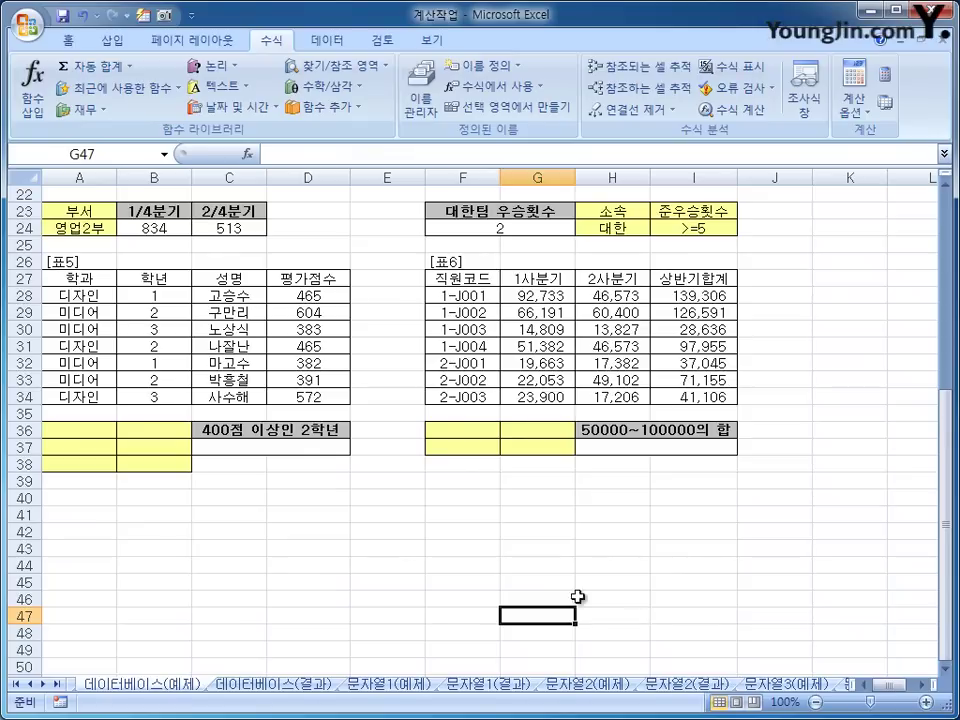
pyautogui.click(100, 430)
pyautogui.write('평가점수')
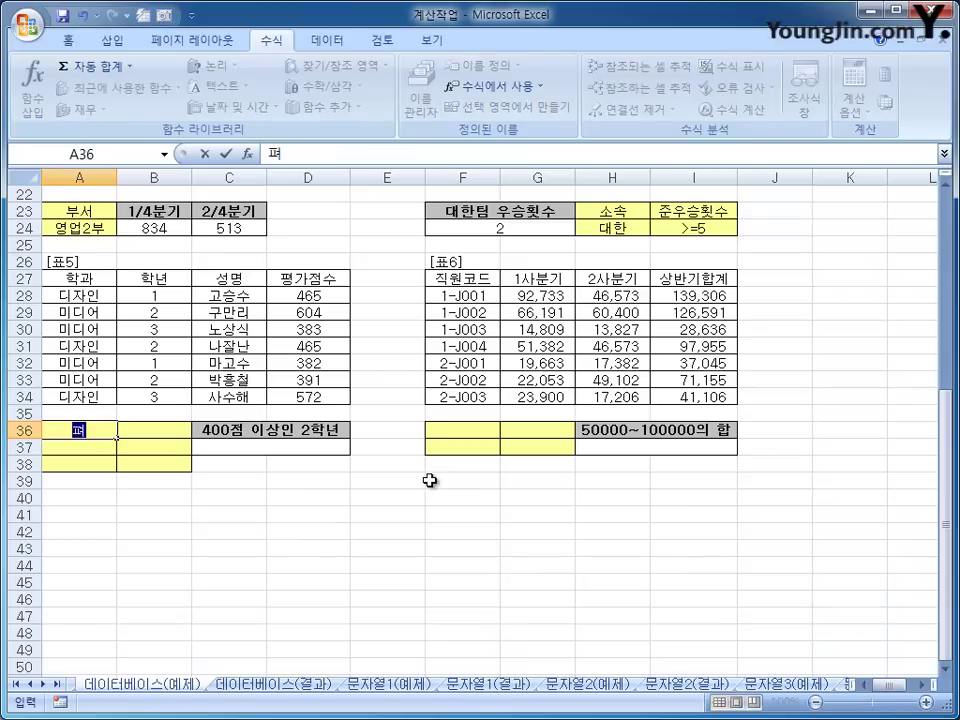
pyautogui.press('Return')
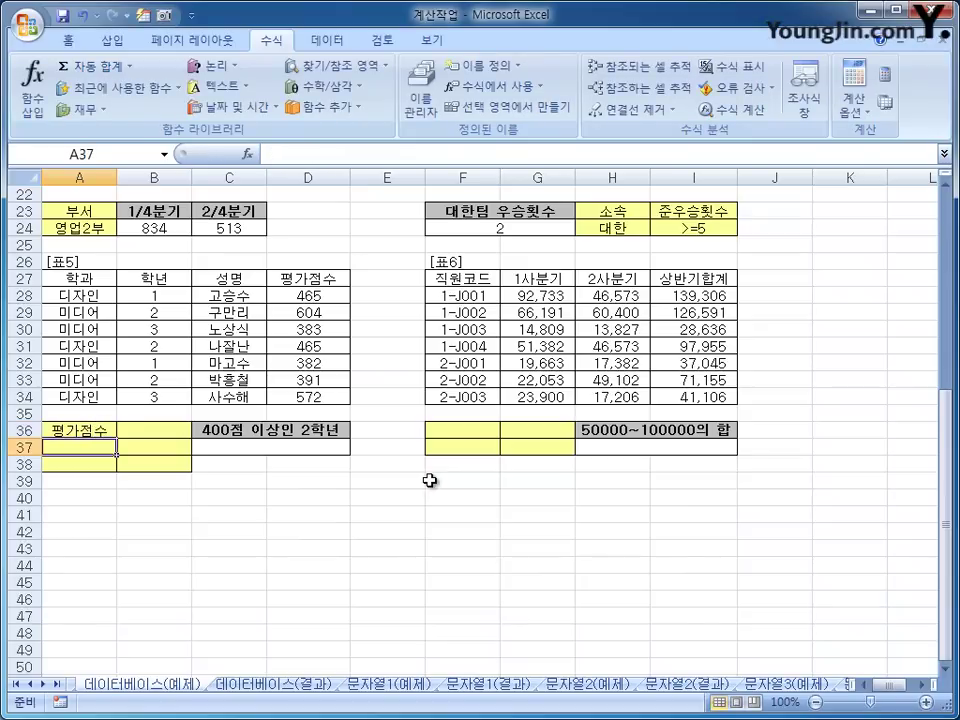
pyautogui.write('>=')
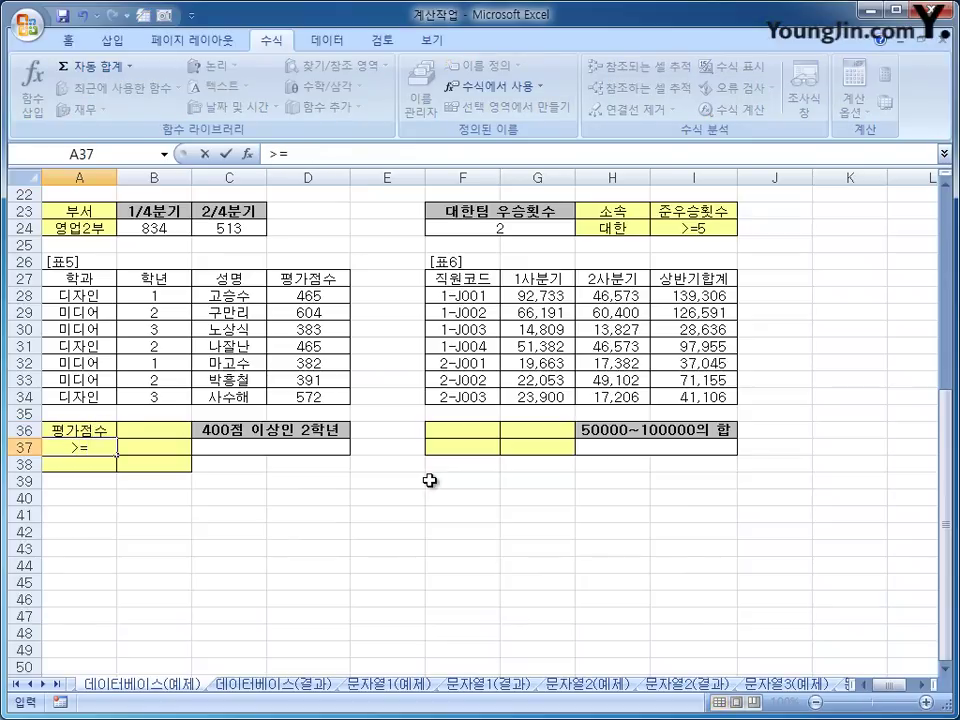
pyautogui.write('400')
pyautogui.press('Return')
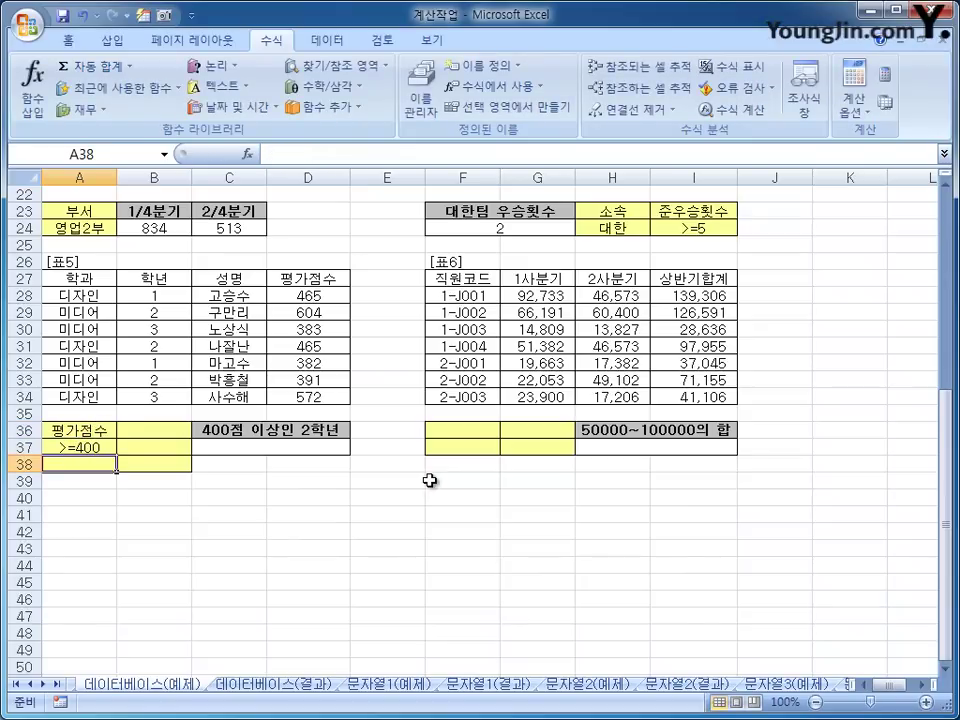
# Add the criteria heading 학년 in B36 and the condition 2 in B38, leaving B37 blank for an OR condition.
pyautogui.click(154, 427)
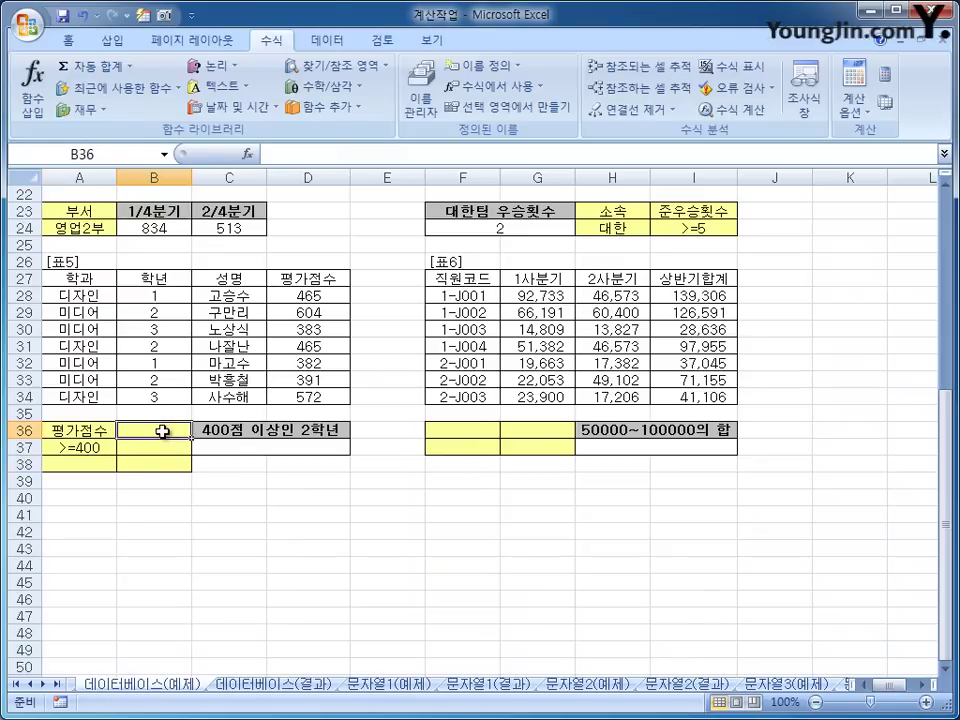
pyautogui.write('ㅎ학년')
pyautogui.press('Return')
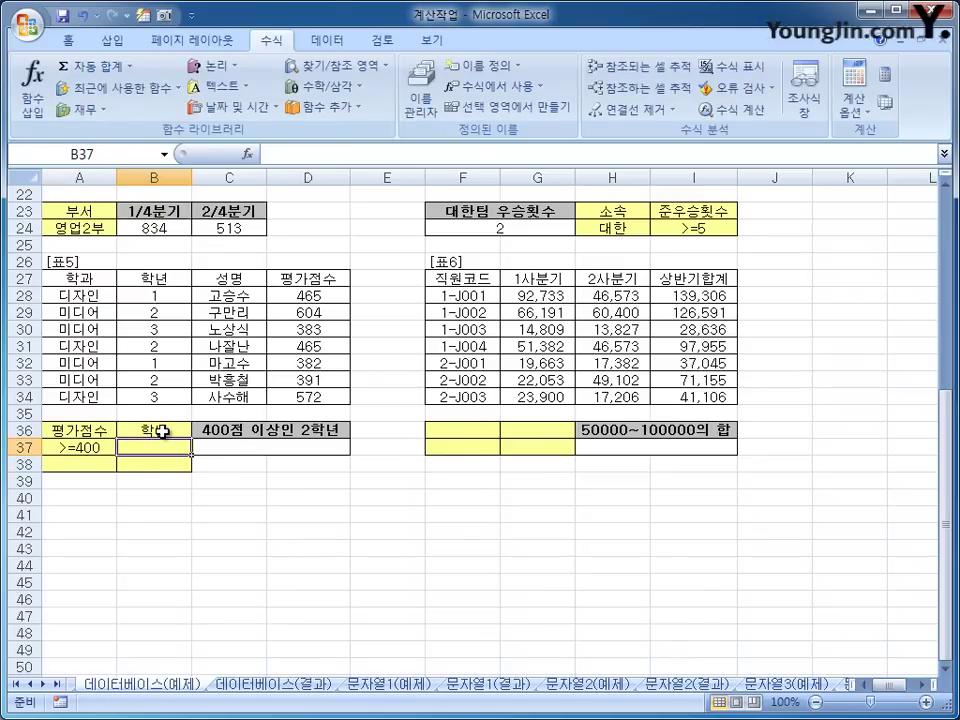
pyautogui.press('Return')
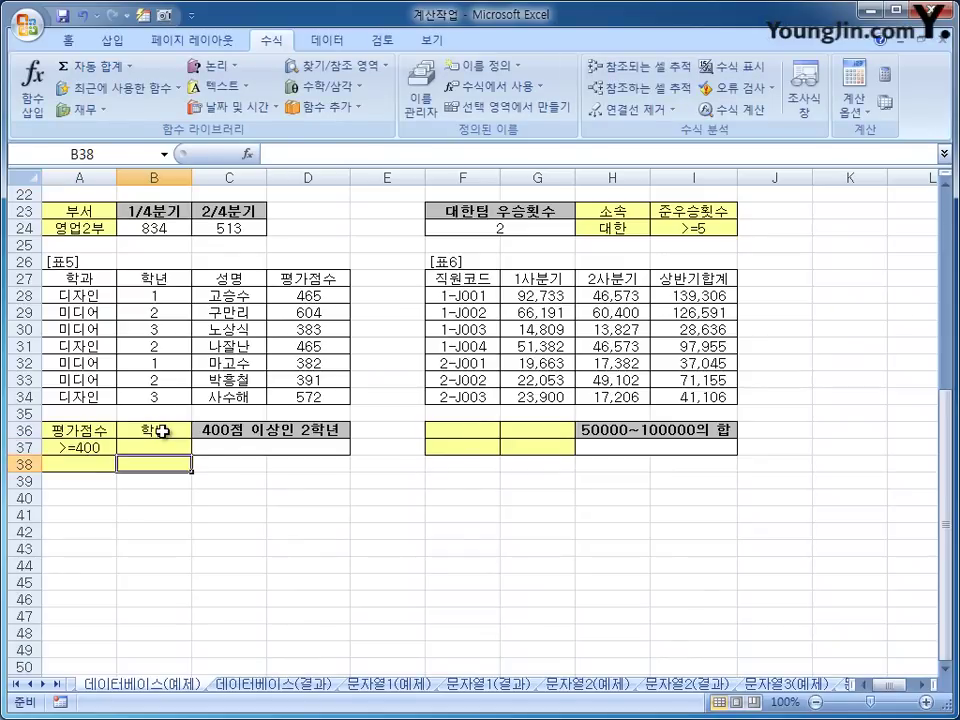
pyautogui.write('2')
pyautogui.press('Return')
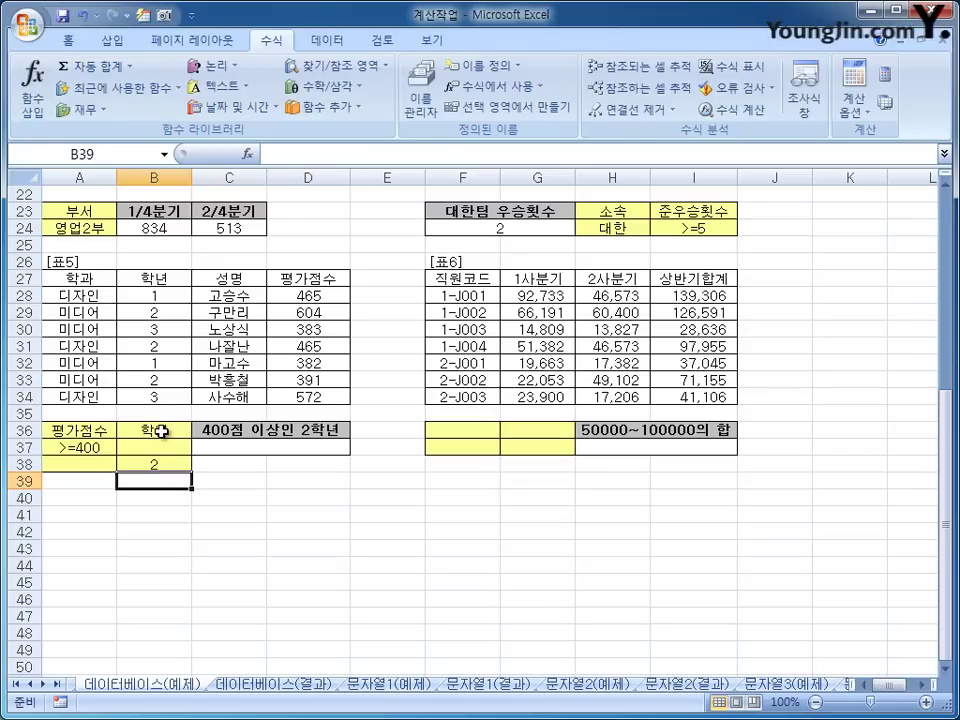
pyautogui.click(80, 447)
pyautogui.moveTo(80, 463); pyautogui.dragTo(140, 448)
pyautogui.click(86, 465)
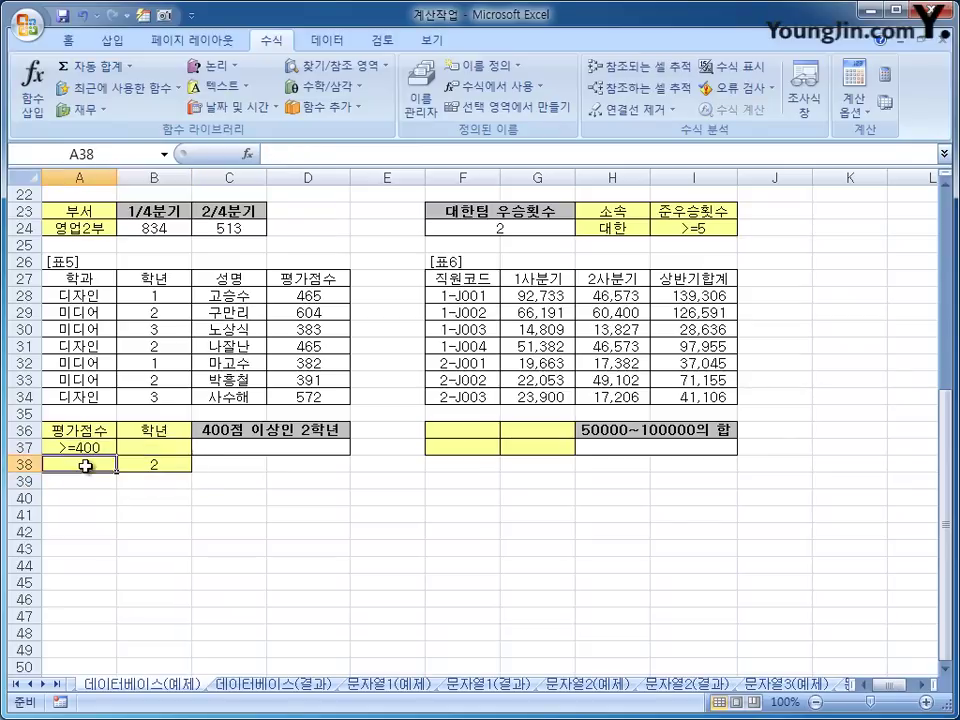
pyautogui.moveTo(86, 465); pyautogui.dragTo(153, 469)
pyautogui.press('Tab')
pyautogui.write('2')
pyautogui.press('Return')
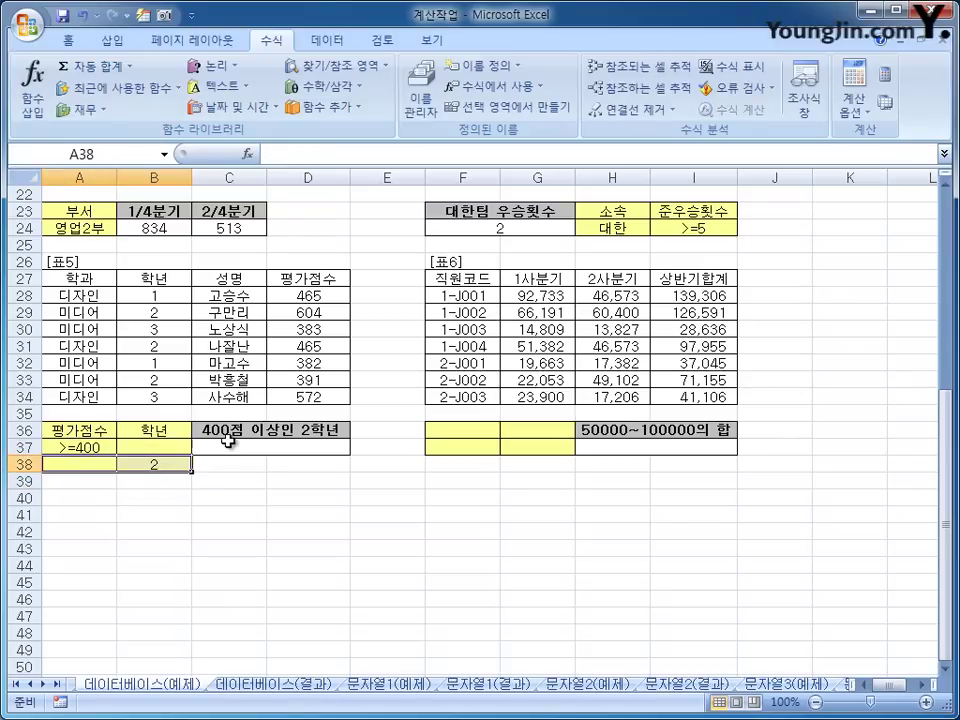
# Insert the DCOUNTA function from the 데이터베이스 category into C37 for 400점 이상인 2학년.
pyautogui.click(224, 441)
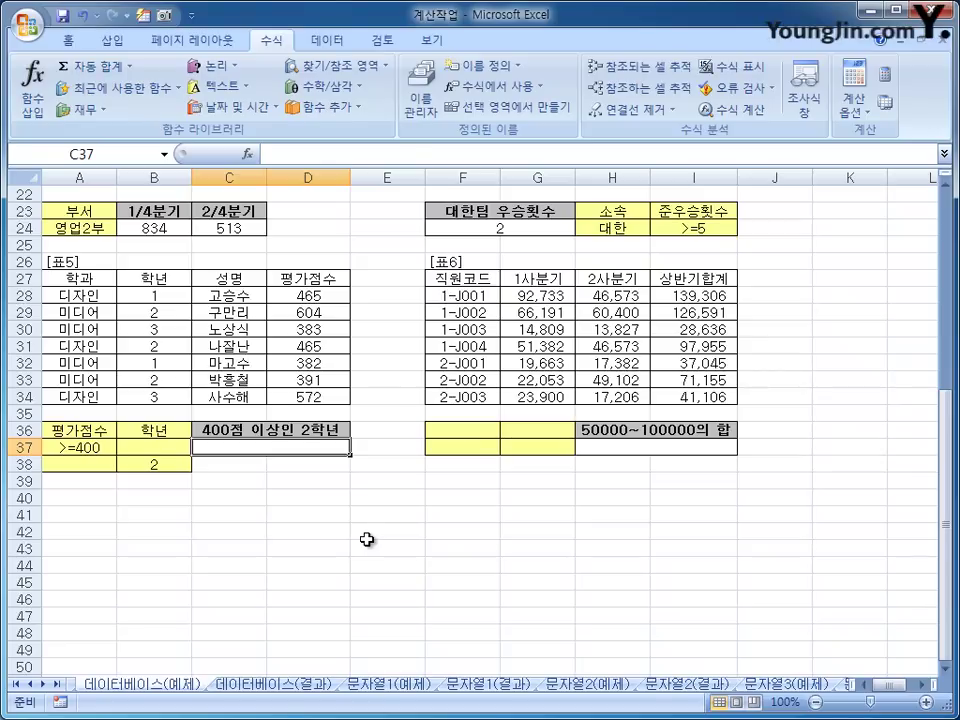
pyautogui.click(26, 107)
pyautogui.click(410, 350)
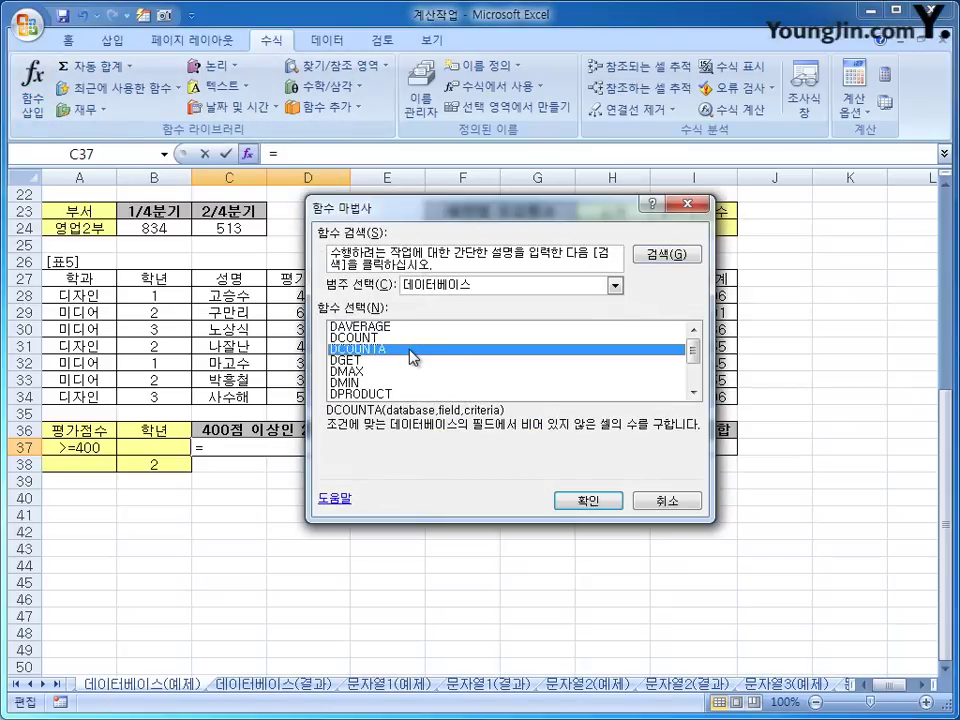
pyautogui.moveTo(428, 212); pyautogui.dragTo(547, 203)
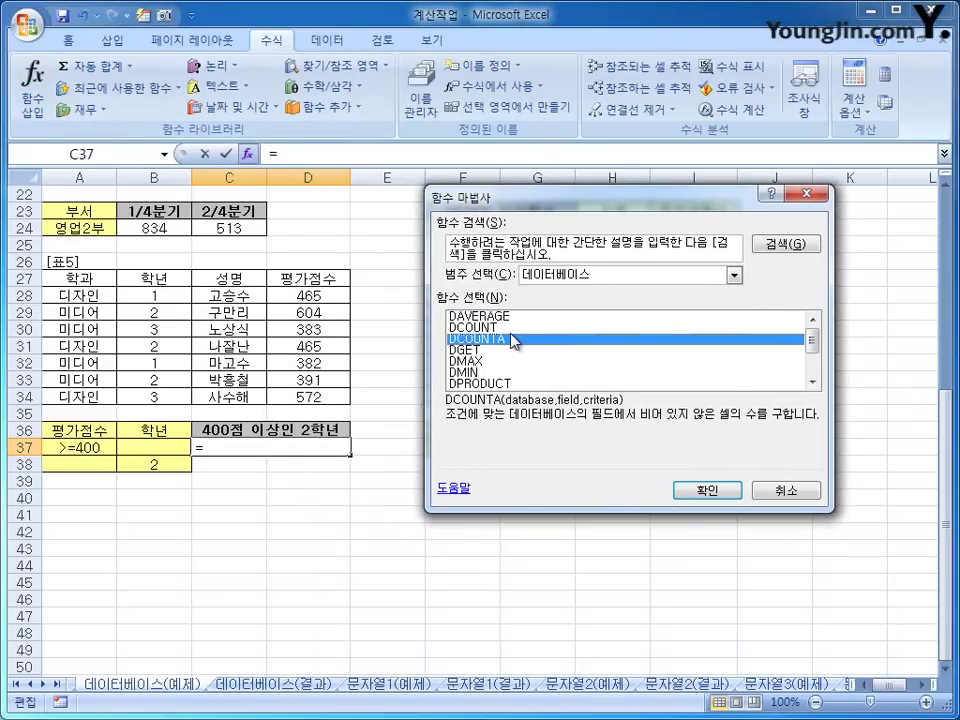
pyautogui.click(700, 490)
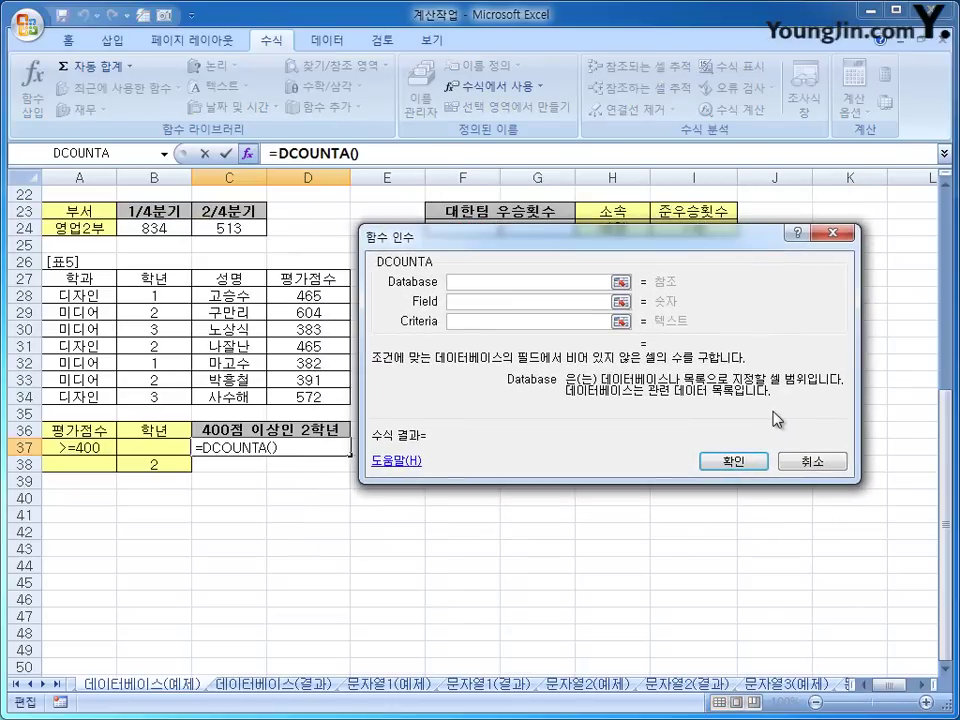
# Set the DCOUNTA arguments to Database A27:D34, Field A27 and Criteria A36:B38, and complete the formula.
pyautogui.moveTo(98, 277); pyautogui.dragTo(294, 392)
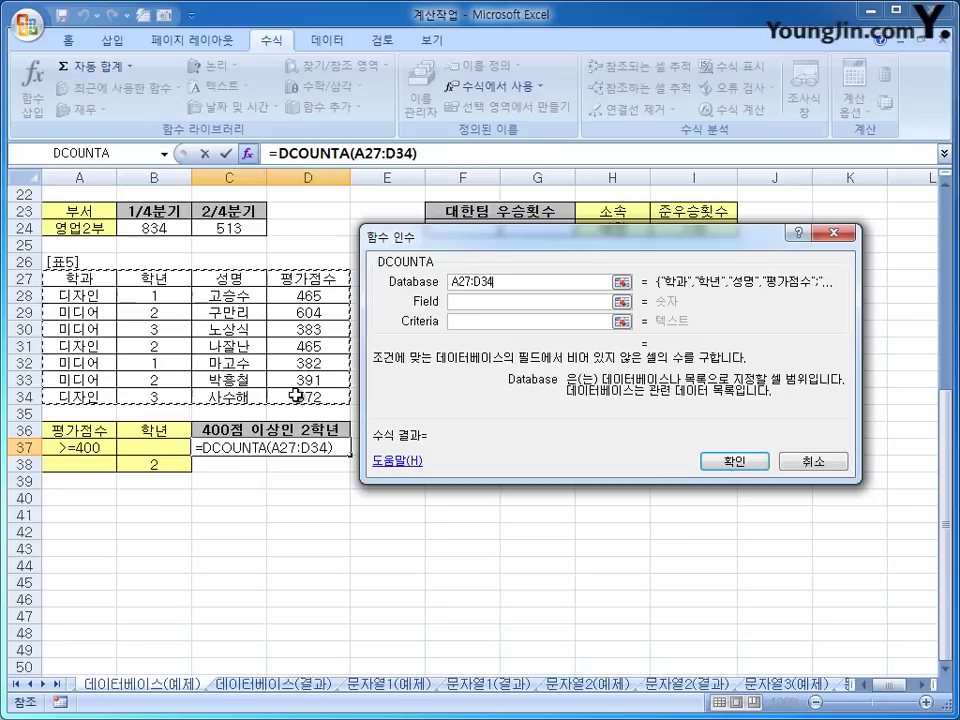
pyautogui.click(468, 301)
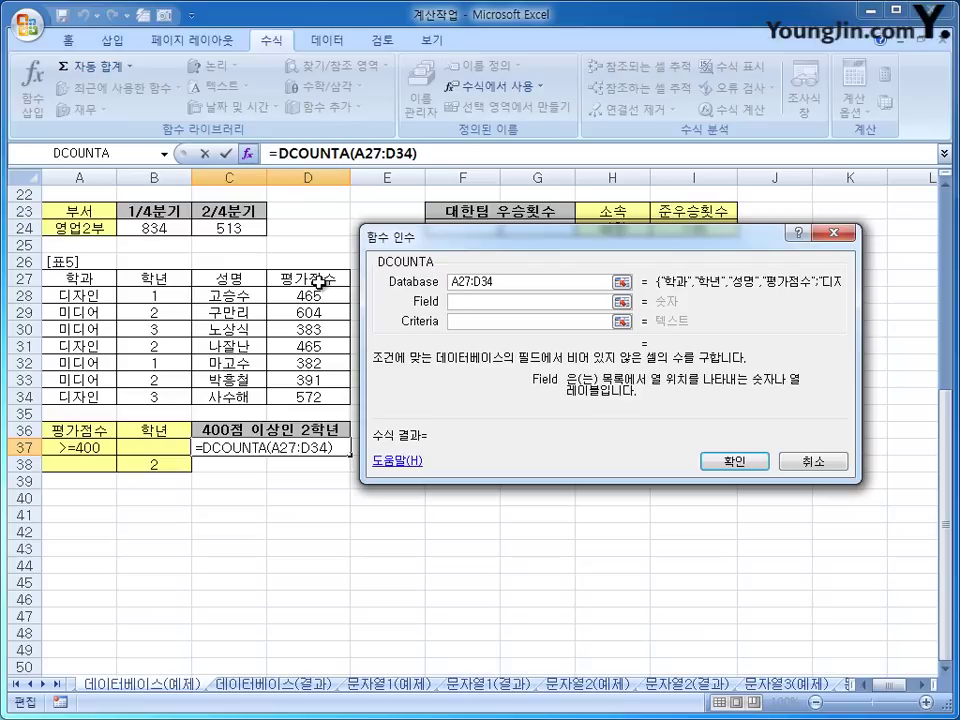
pyautogui.click(73, 279)
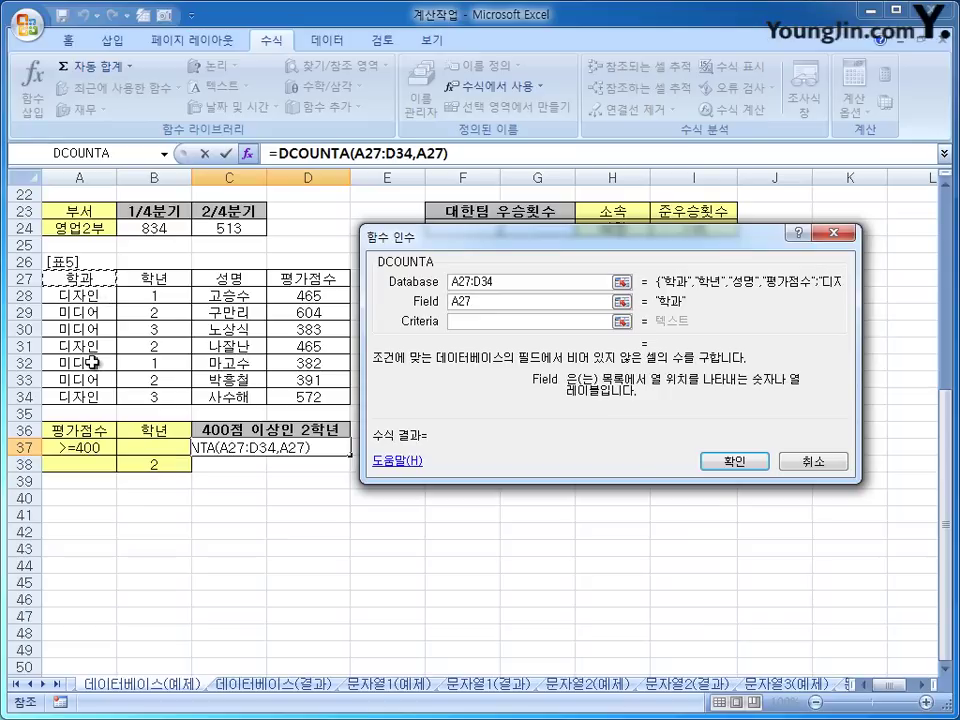
pyautogui.press('Tab')
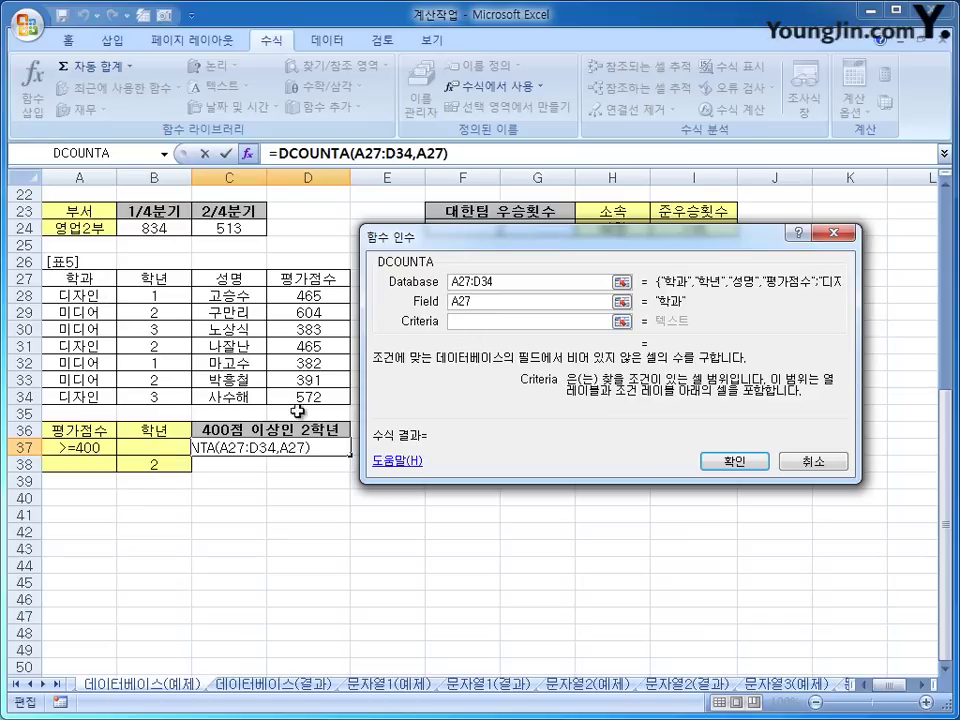
pyautogui.moveTo(80, 437); pyautogui.dragTo(152, 462)
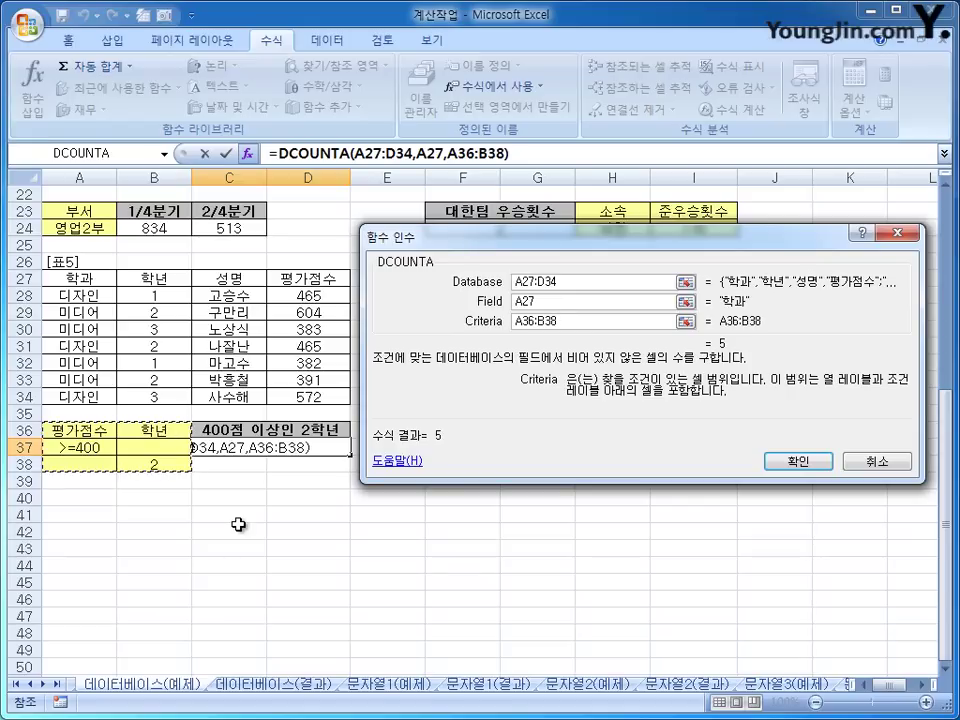
pyautogui.click(797, 461)
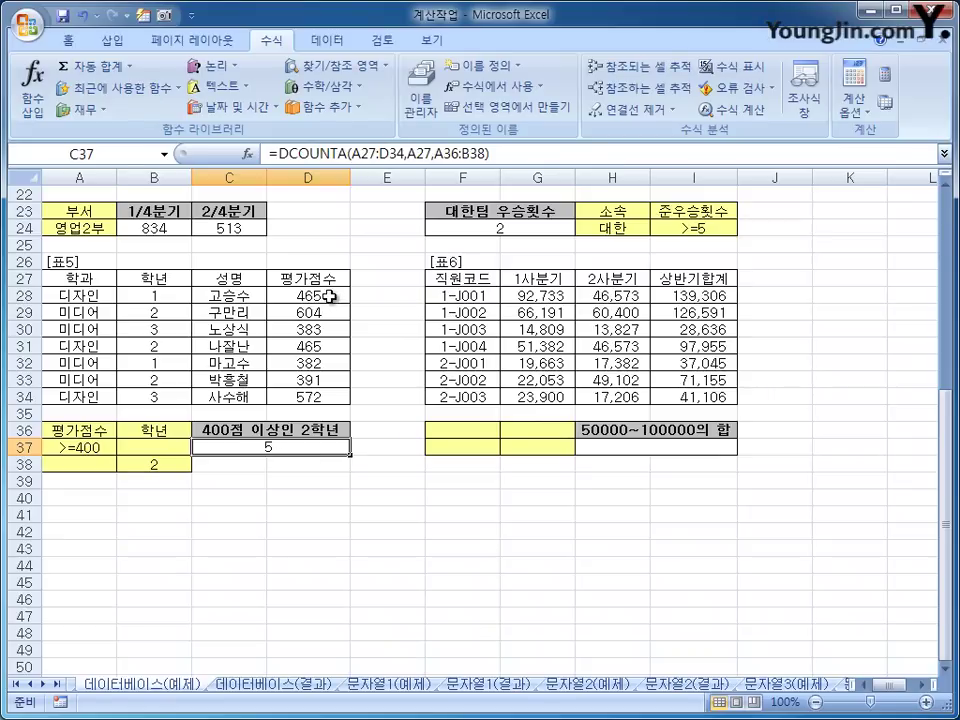
# Check the DCOUNTA count by selecting the [표5] 평가점수 cells of at least 400 and the remaining 학년 2 cell.
pyautogui.moveTo(329, 296); pyautogui.dragTo(328, 314)
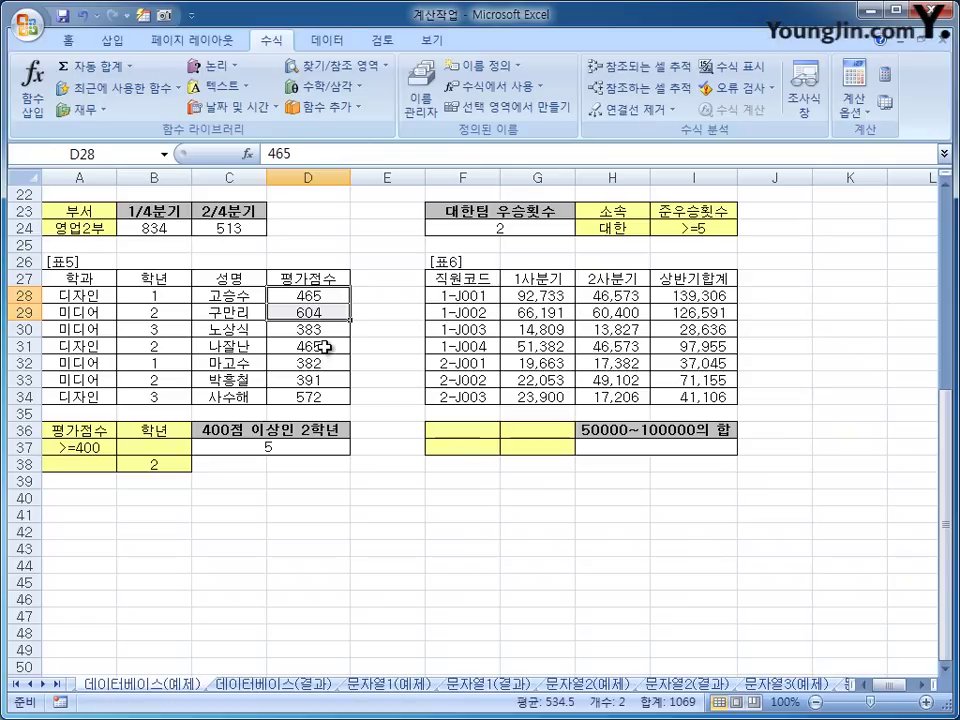
pyautogui.keyDown('ctrl'); pyautogui.click(327, 346); pyautogui.keyUp('ctrl')
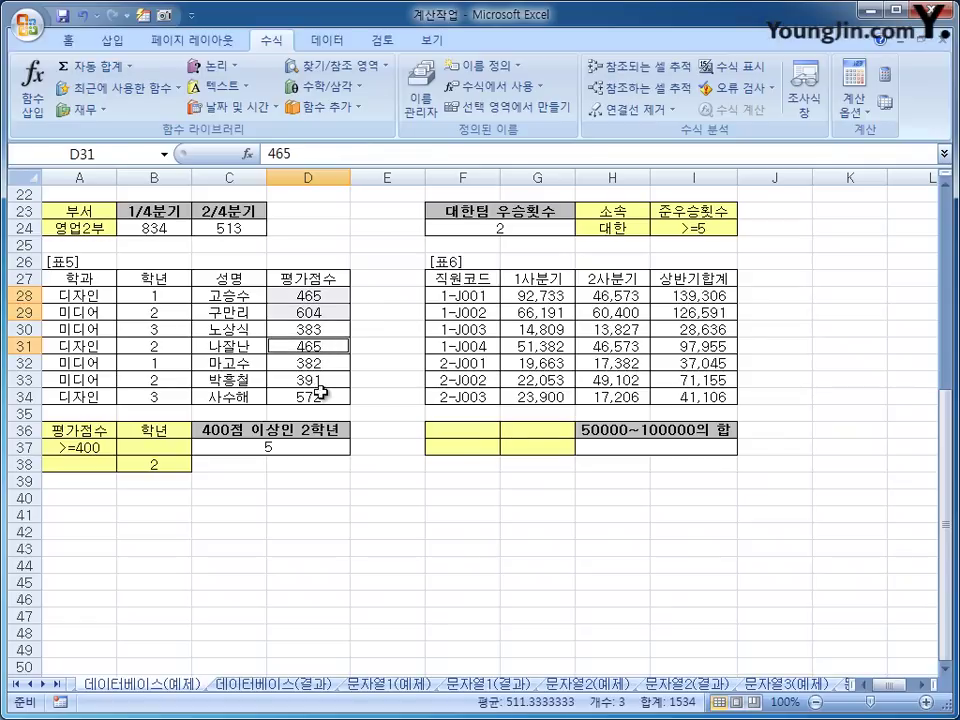
pyautogui.keyDown('ctrl'); pyautogui.click(319, 397); pyautogui.keyUp('ctrl')
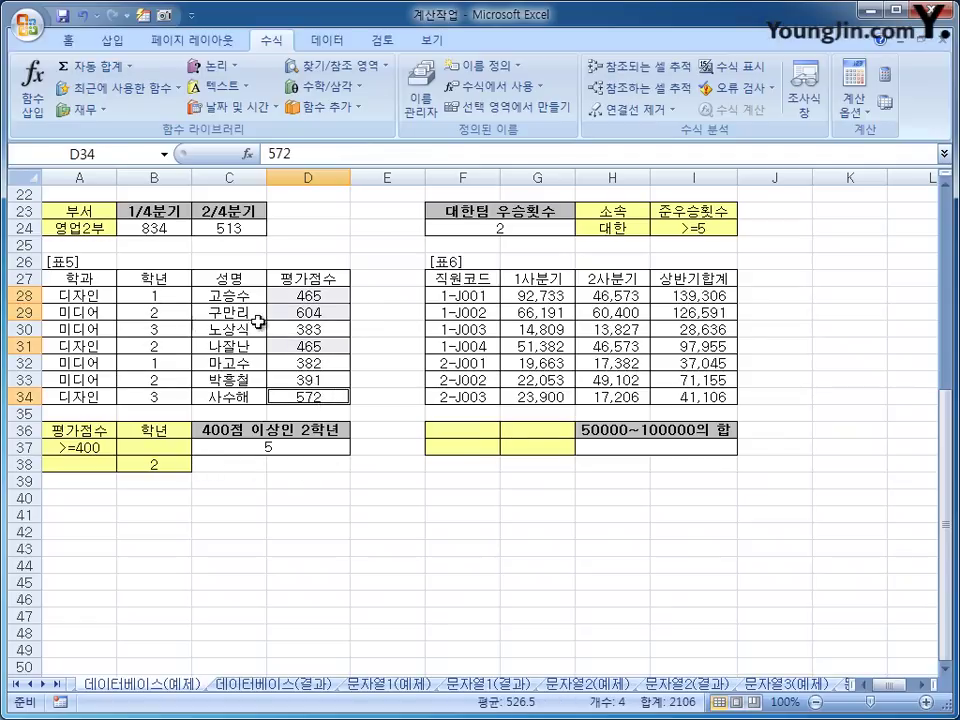
pyautogui.keyDown('ctrl'); pyautogui.click(160, 380); pyautogui.keyUp('ctrl')
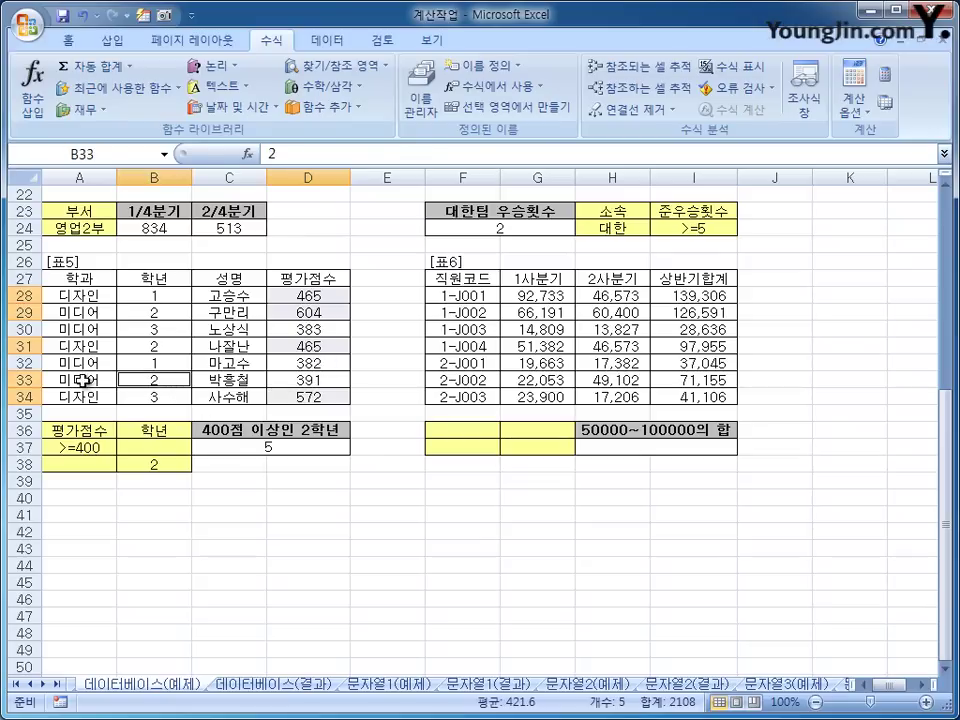
pyautogui.click(238, 447)
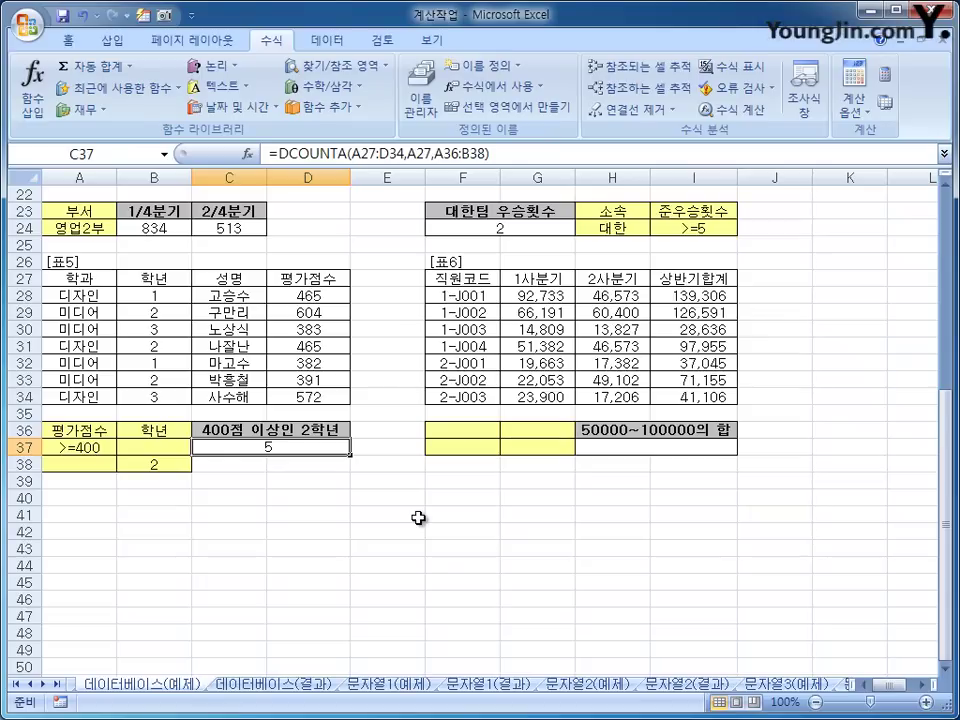
# Enter the [표6] criteria heading 상반기합계 in F36 and the condition >=50000 in F37.
pyautogui.click(610, 449)
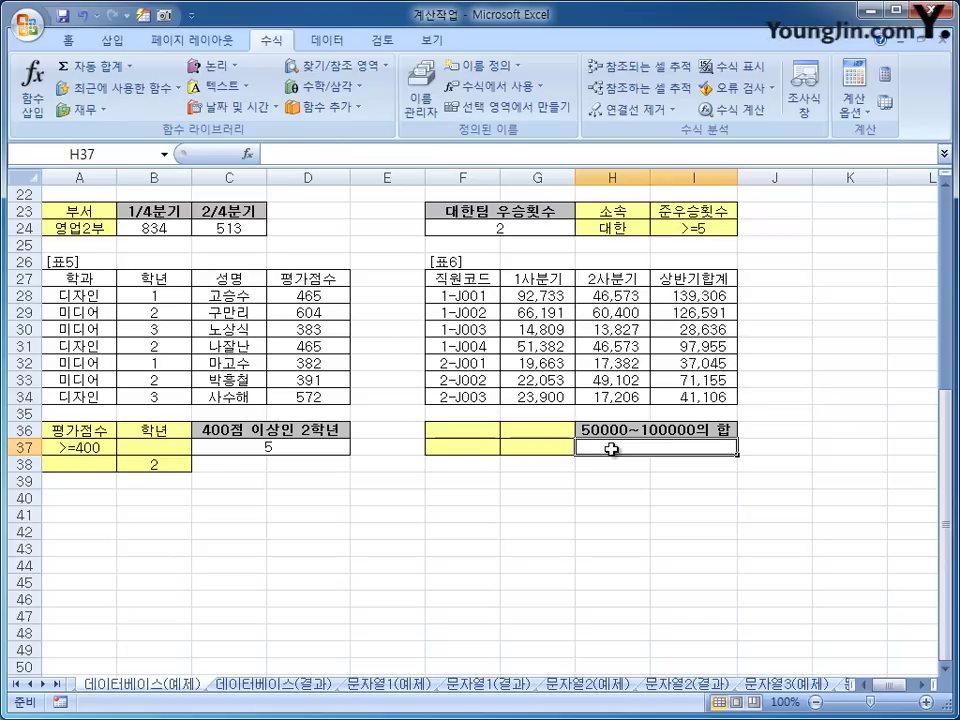
pyautogui.click(488, 432)
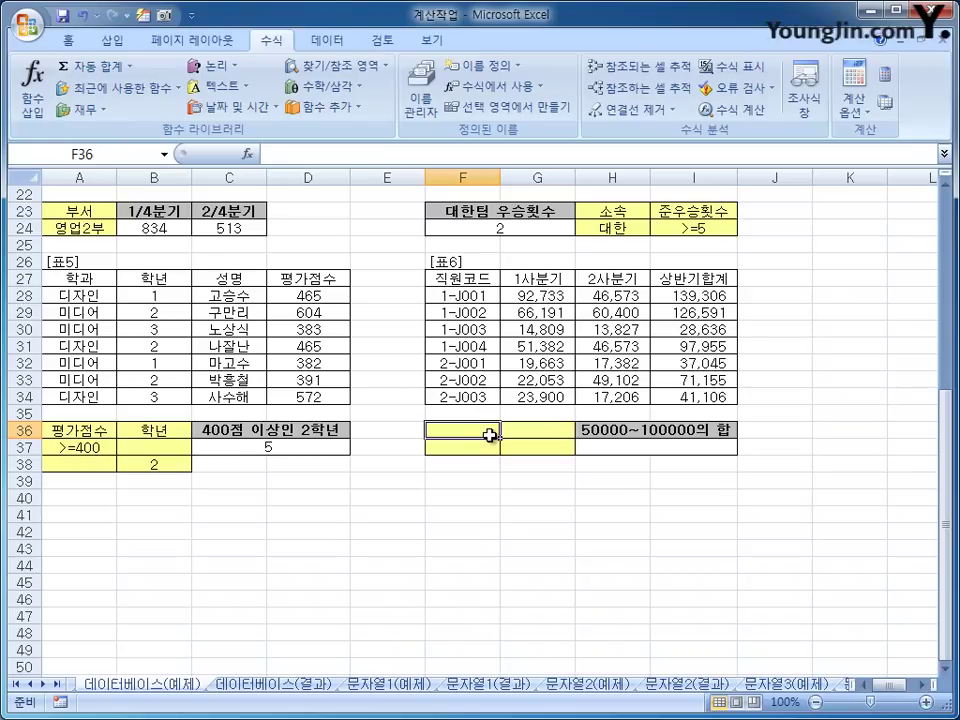
pyautogui.write('상반')
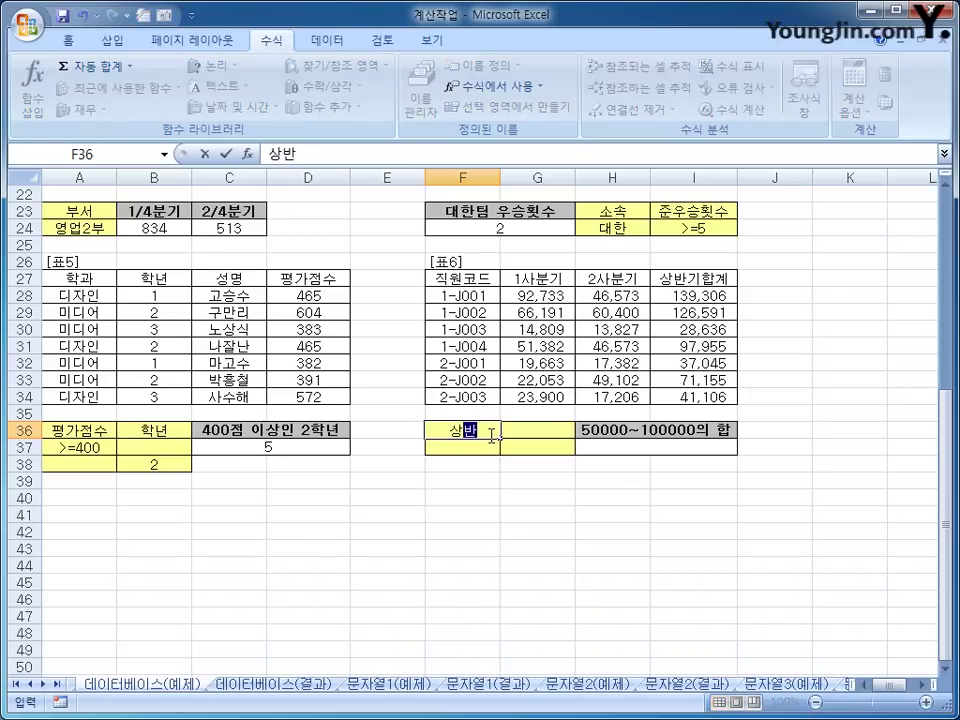
pyautogui.write('기합계')
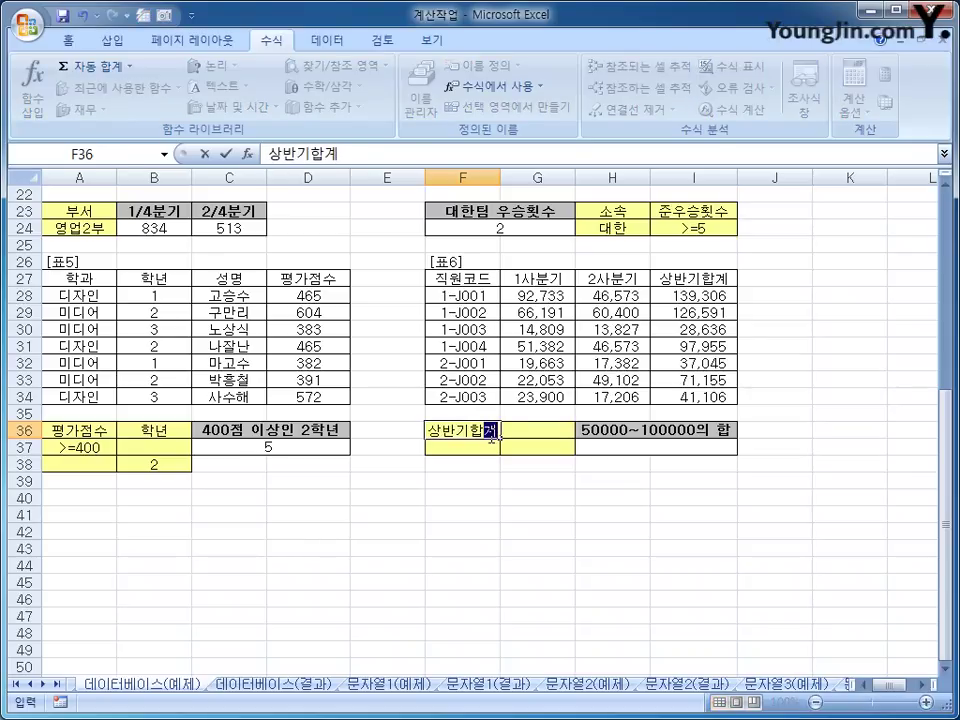
pyautogui.press('Return')
pyautogui.write('>')
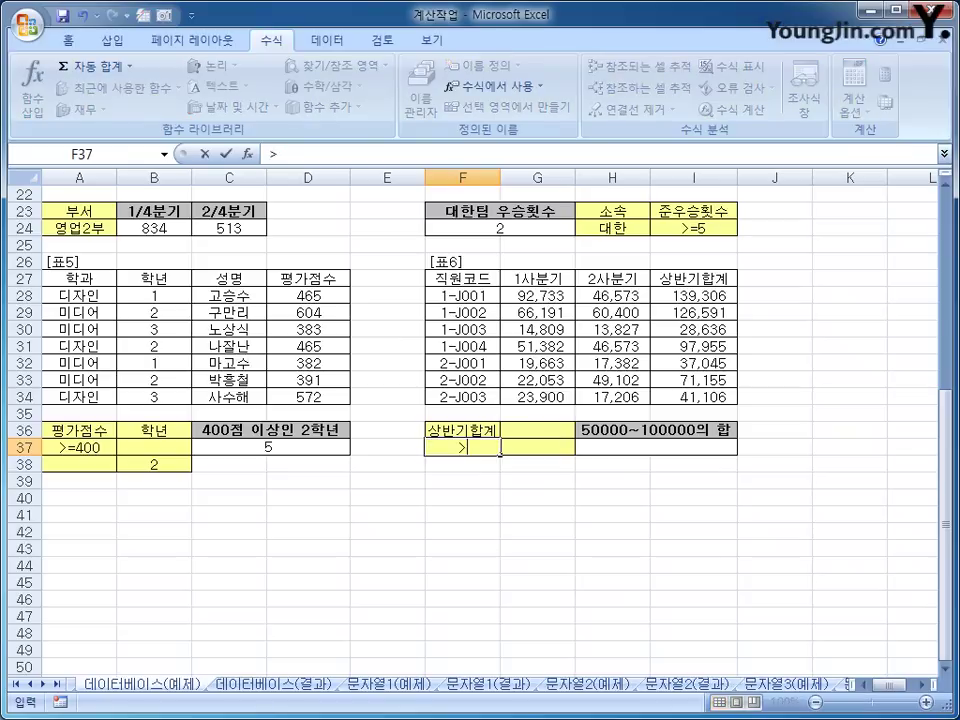
pyautogui.write('=50000')
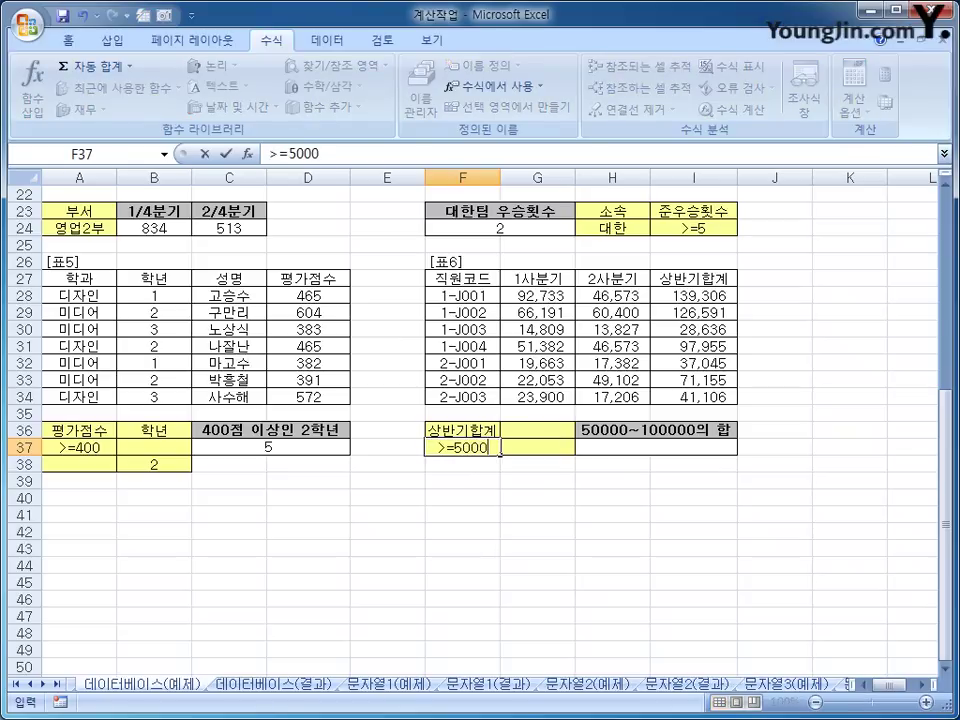
pyautogui.press('Return')
# Add a second criteria heading 상반기합계 in G36 with the condition <=100000 in G37 for an AND condition.
pyautogui.press('Up')
pyautogui.press('Up')
pyautogui.press('Right')
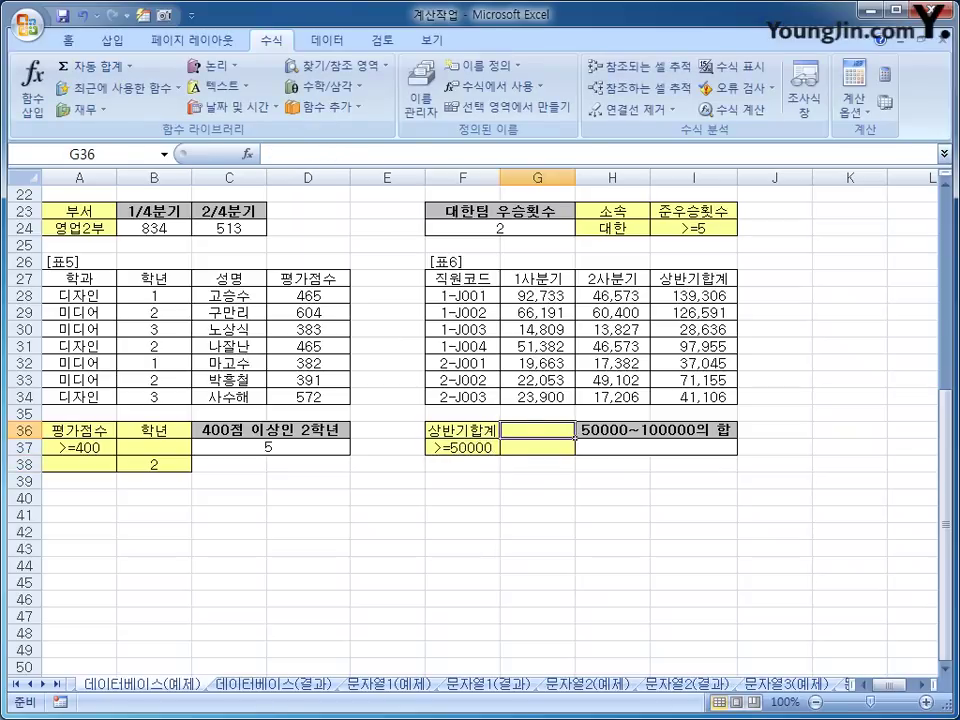
pyautogui.write('상반기합계')
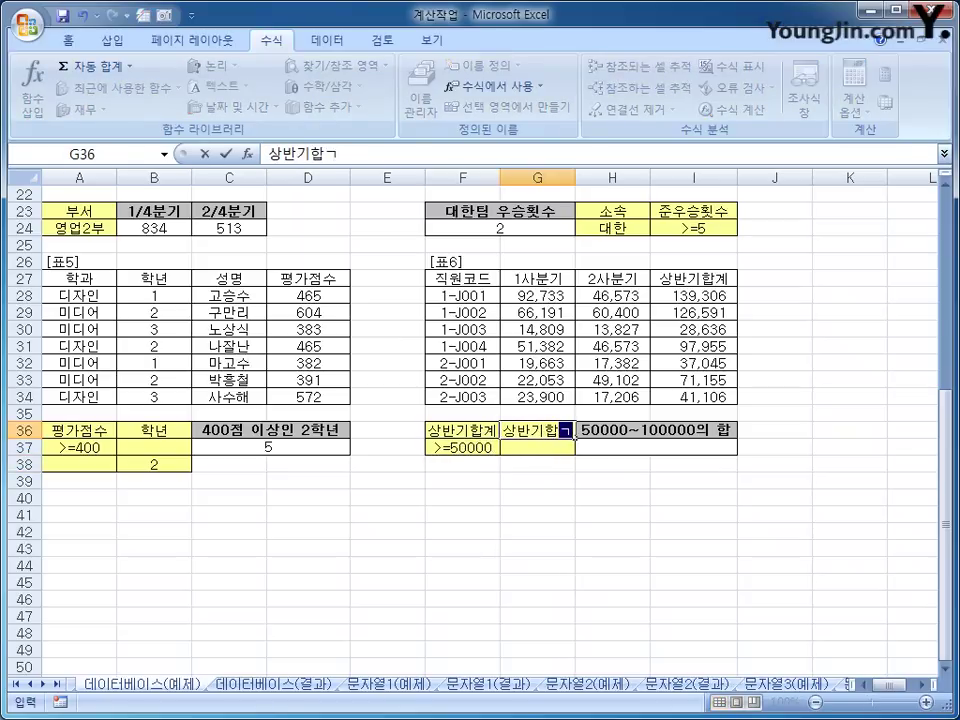
pyautogui.press('Return')
pyautogui.write('<=10')
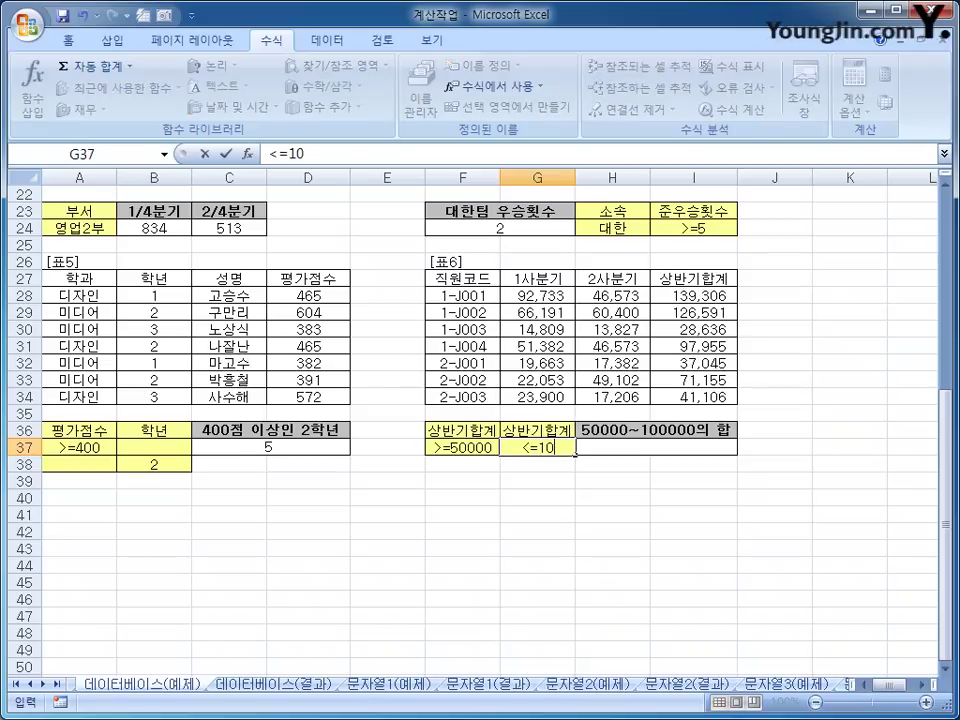
pyautogui.write('0000')
pyautogui.press('Return')
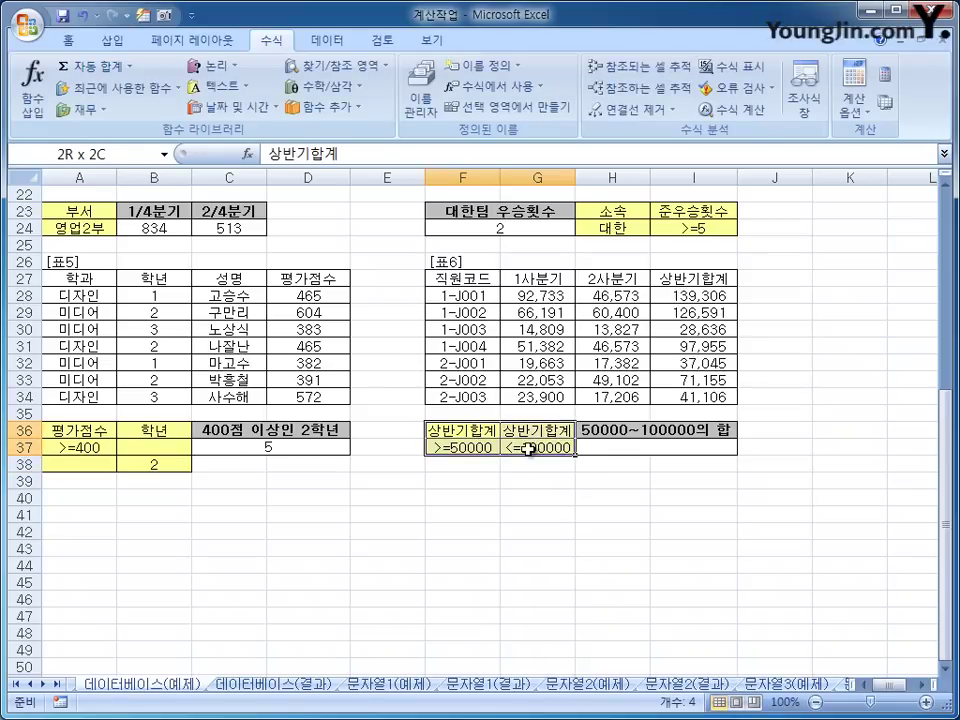
pyautogui.moveTo(528, 449); pyautogui.dragTo(515, 449)
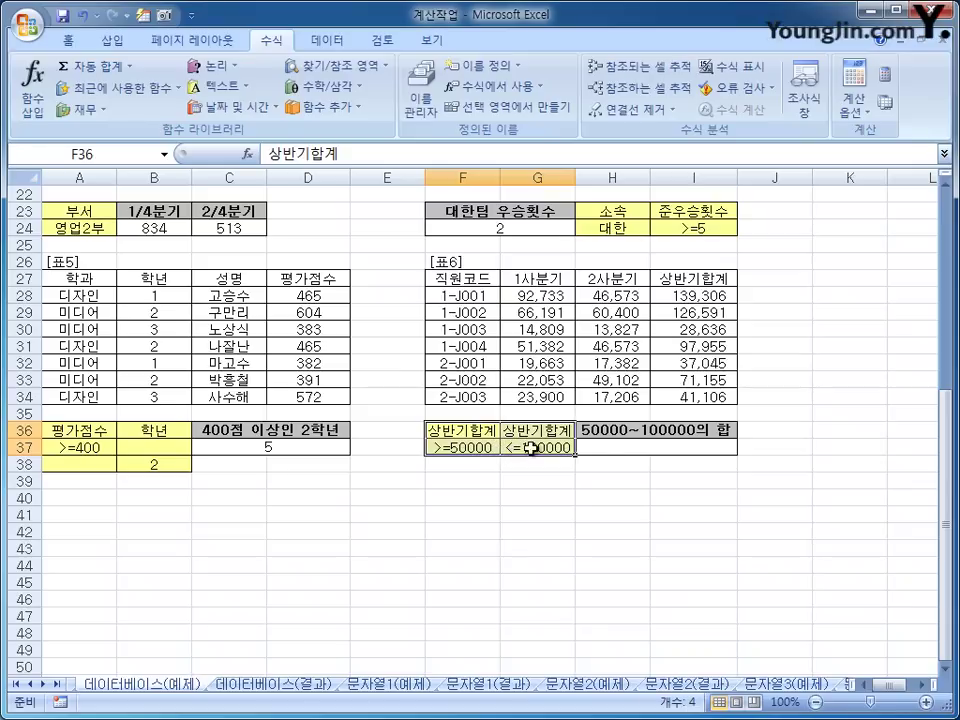
# Insert the DSUM function from the 데이터베이스 category into H37 for 50000~100000의 합.
pyautogui.click(596, 453)
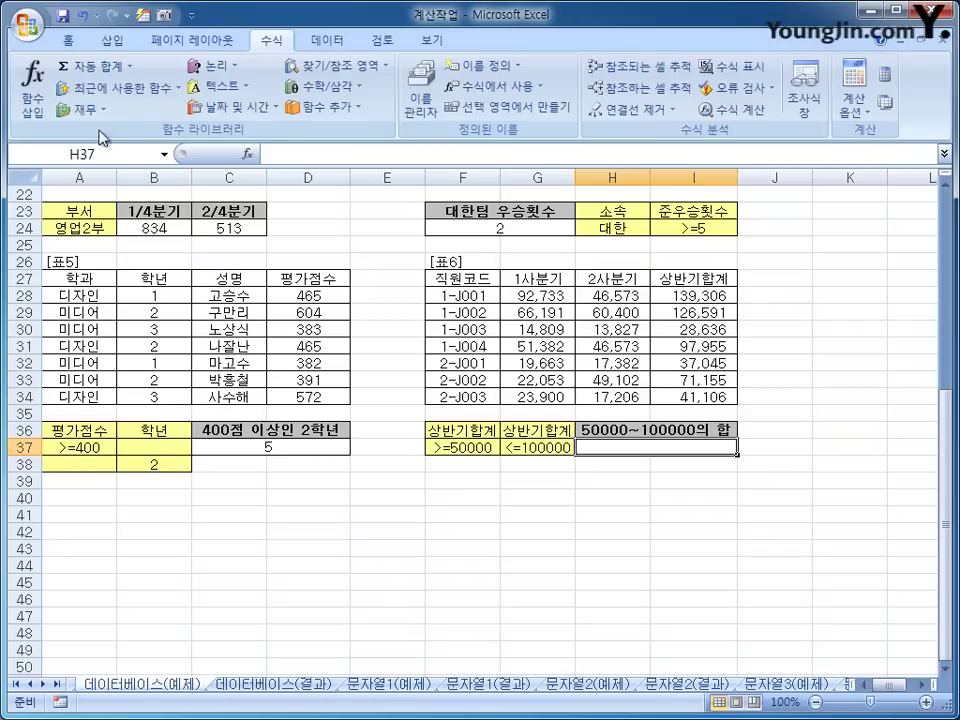
pyautogui.click(35, 100)
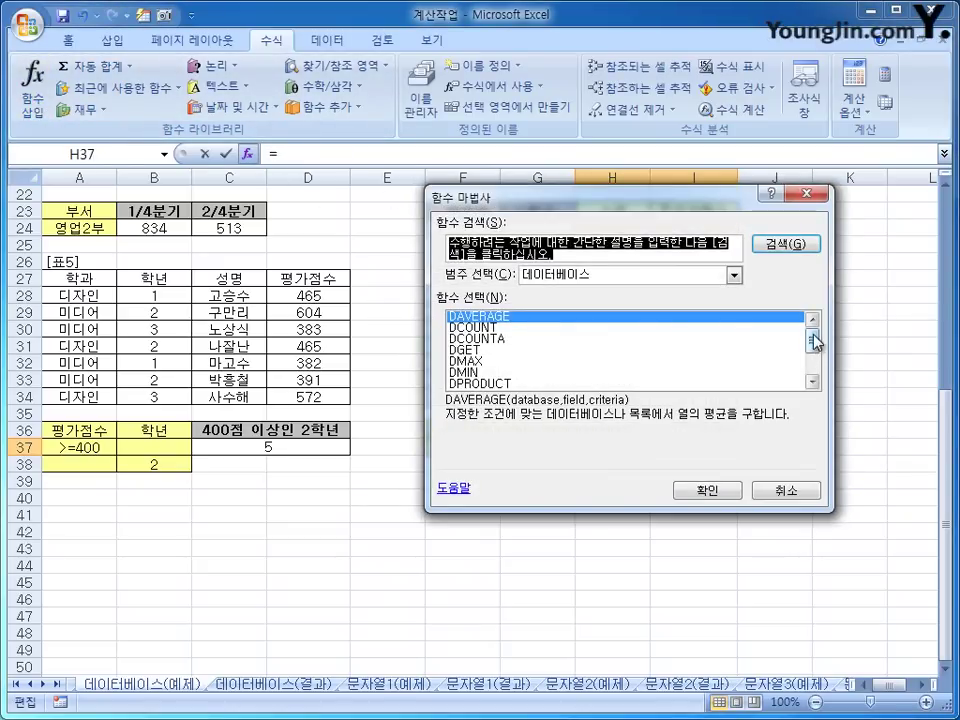
pyautogui.moveTo(814, 339); pyautogui.dragTo(812, 360)
pyautogui.click(557, 364)
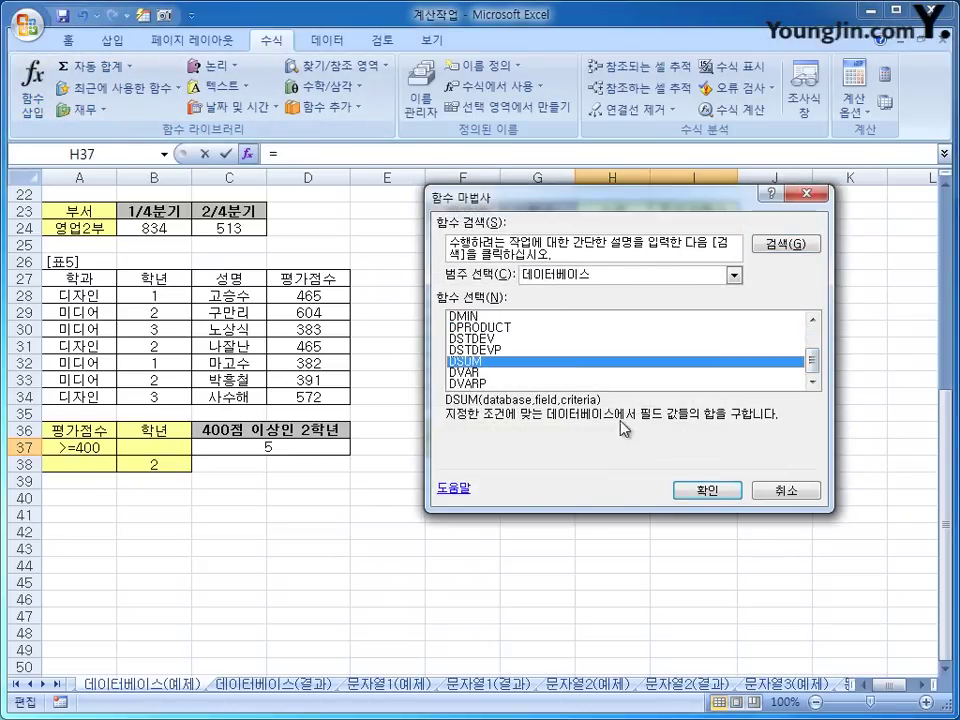
pyautogui.click(706, 490)
# Set the DSUM arguments to Database F27:I34, Field I27 and Criteria F36:G37, and complete the formula.
pyautogui.moveTo(250, 231); pyautogui.dragTo(359, 349)
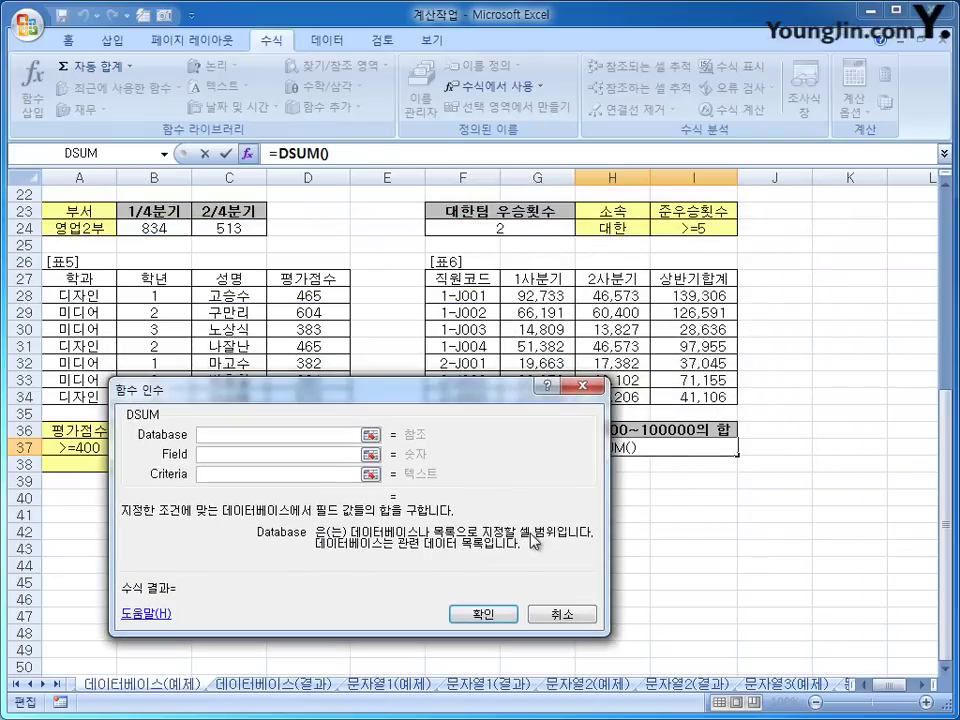
pyautogui.moveTo(462, 277); pyautogui.dragTo(680, 397)
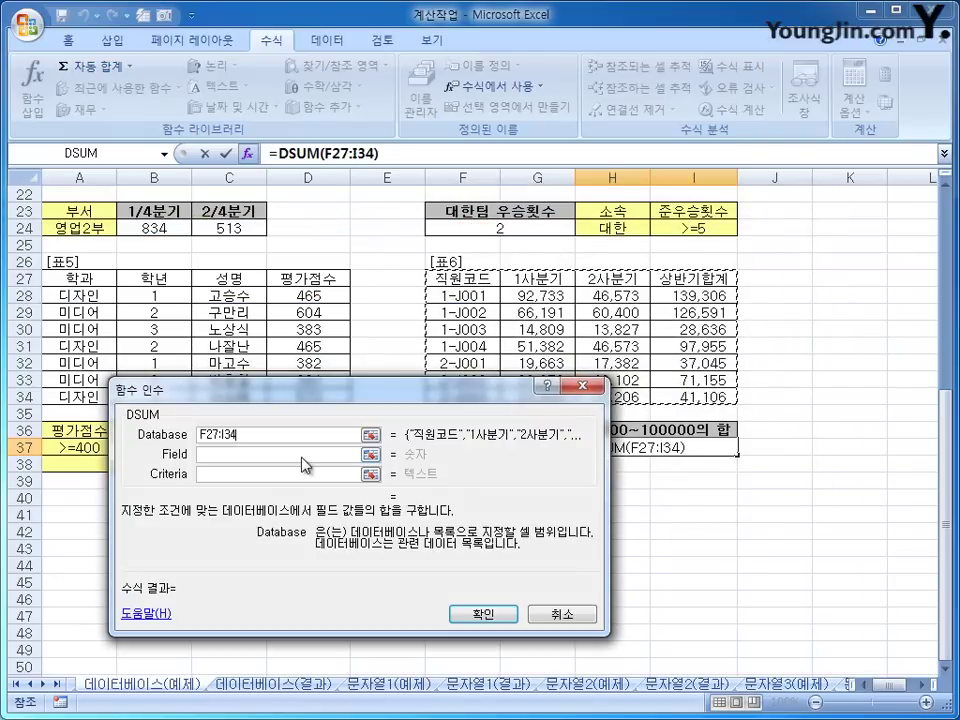
pyautogui.click(252, 457)
pyautogui.click(690, 279)
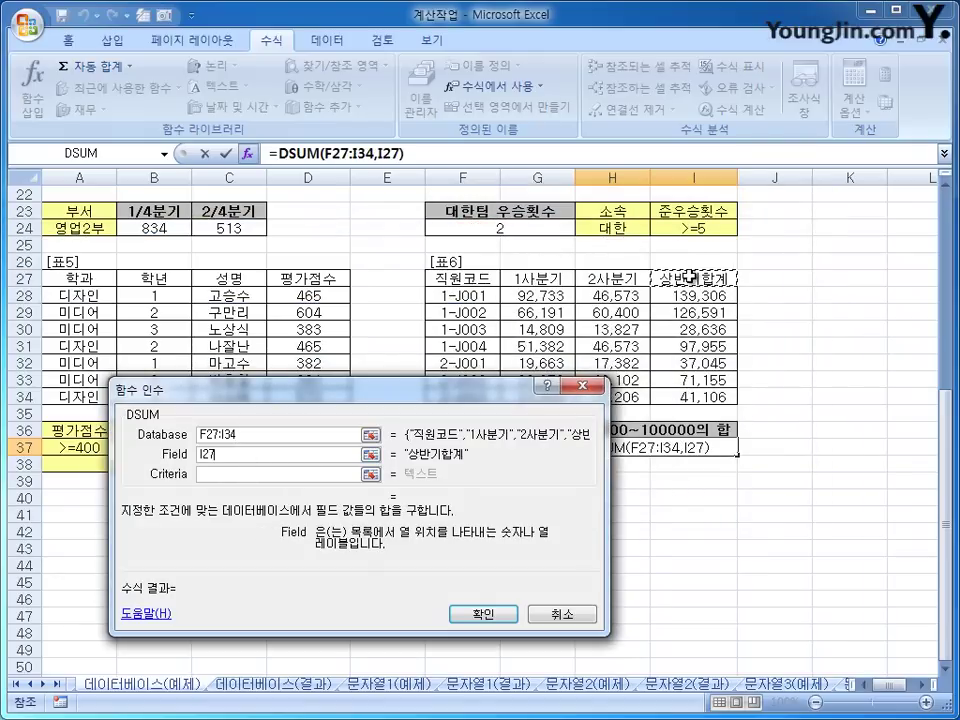
pyautogui.press('Tab')
pyautogui.moveTo(310, 397); pyautogui.dragTo(300, 124)
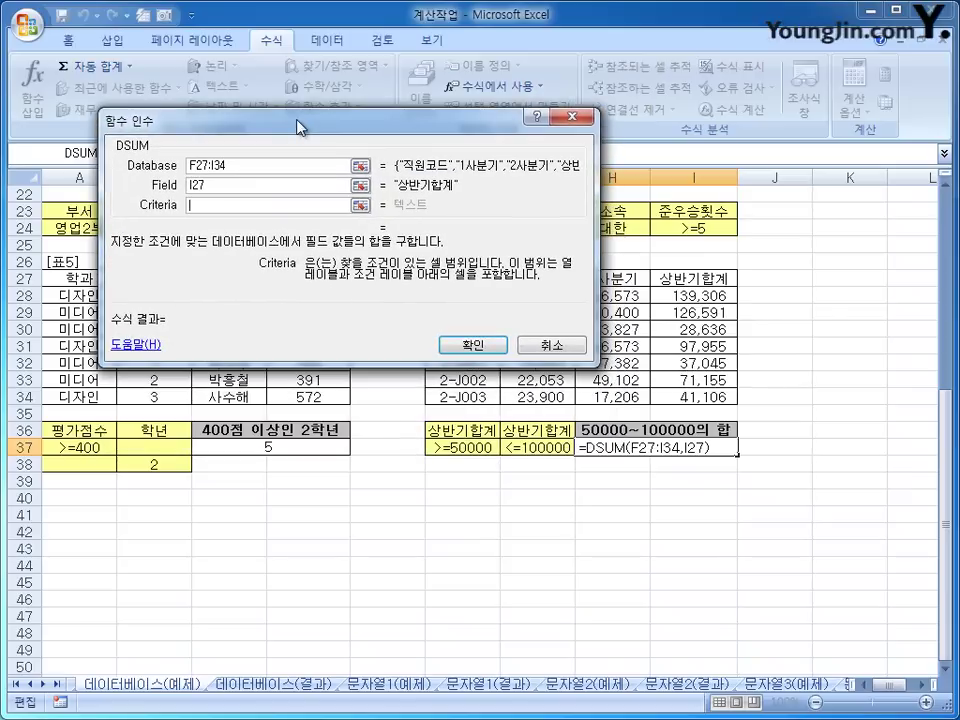
pyautogui.moveTo(462, 430); pyautogui.dragTo(540, 447)
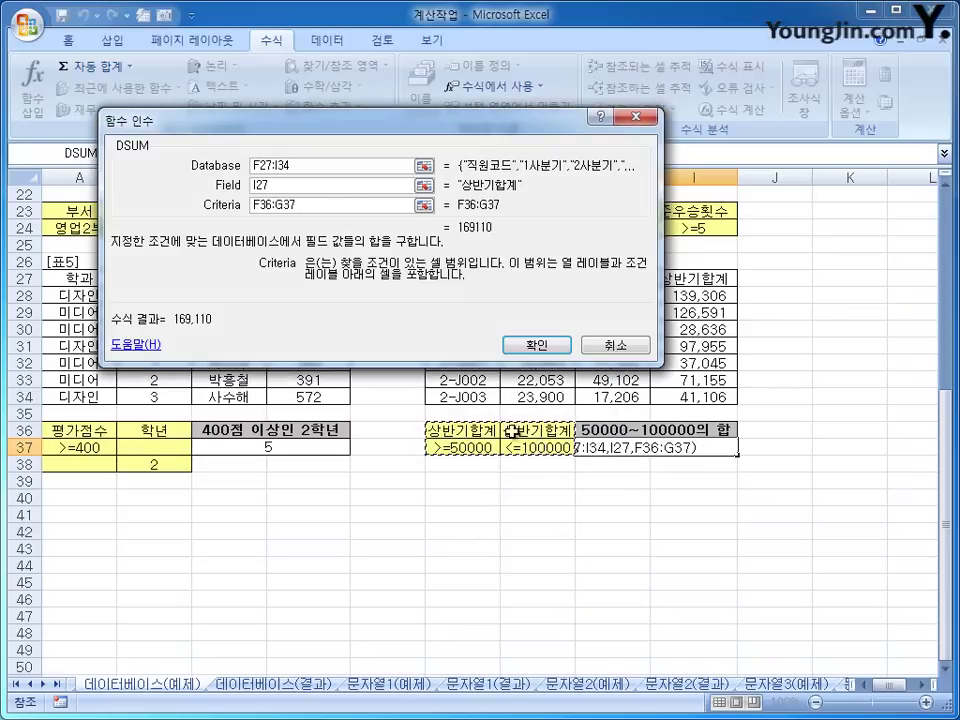
pyautogui.click(540, 348)
pyautogui.click(540, 348)
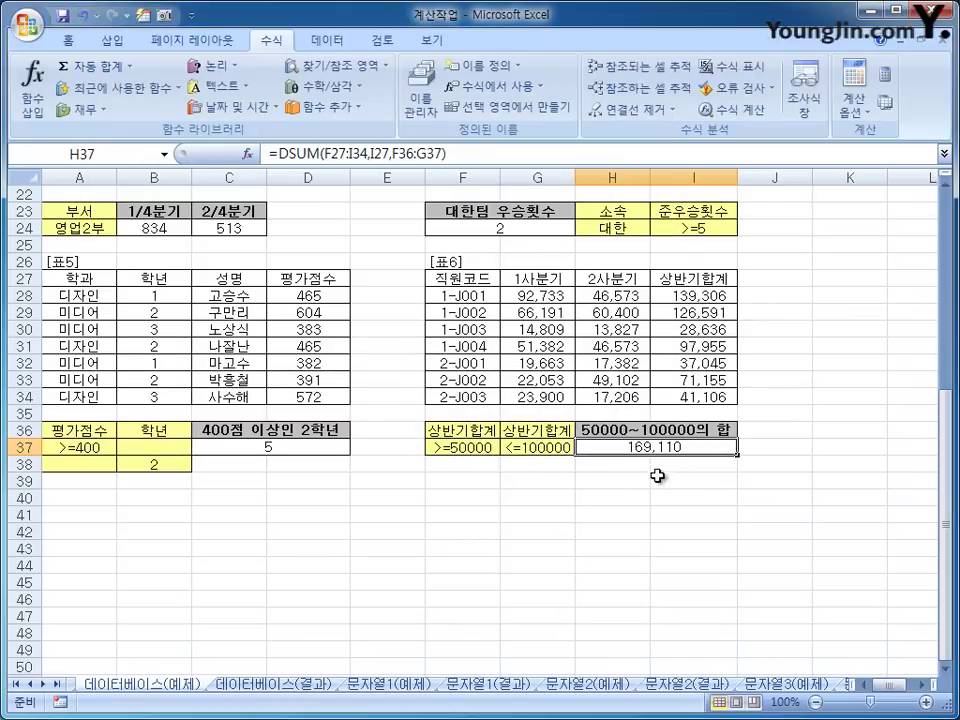